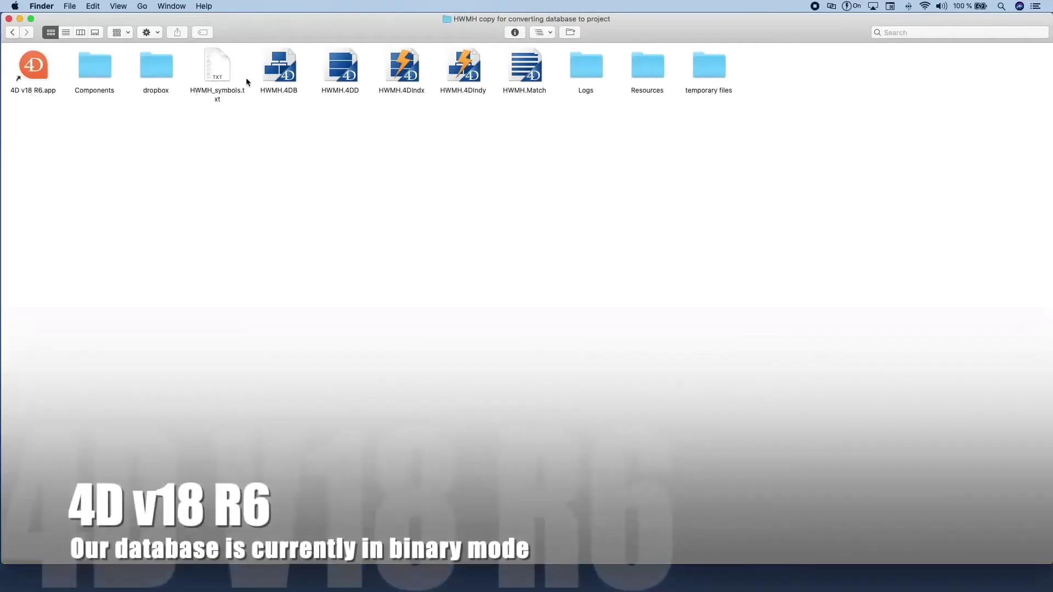
Step: Launch 4D v18 R6 with the HWMH.4DB binary database by dropping it onto the app
left_click_drag(277, 71, 59, 89)
left_click_drag(278, 69, 33, 68)
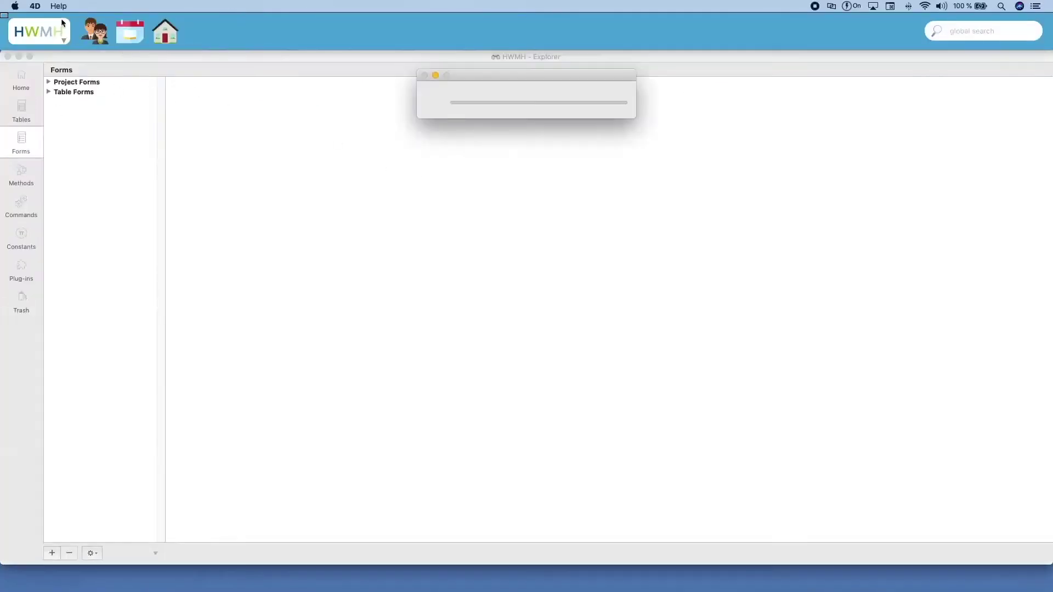
Step: Export the HWMH structure to a project with File > Export > Structure to project
left_click(57, 6)
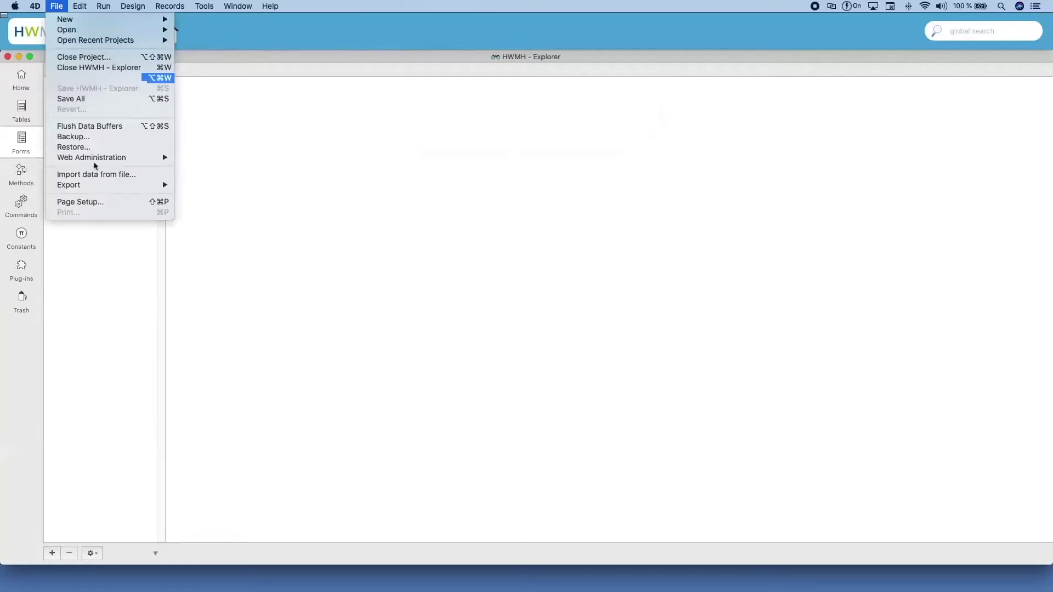
mouse_move(107, 190)
left_click(228, 228)
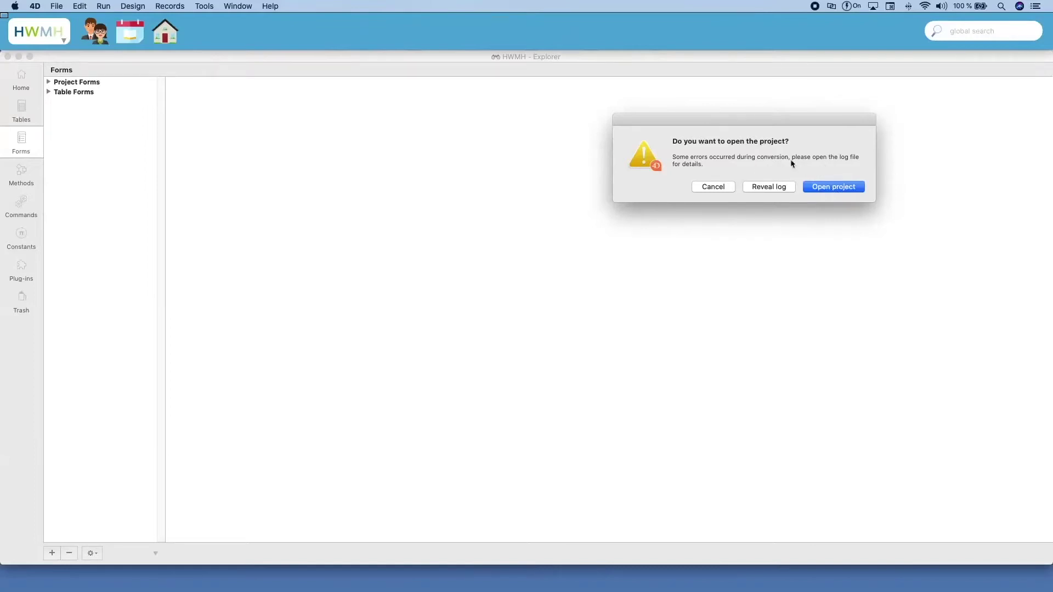
Step: Reveal the Conversion 2021-08-18T16-20-03.json log, open it in Brackets, and select both error entries
left_click(773, 187)
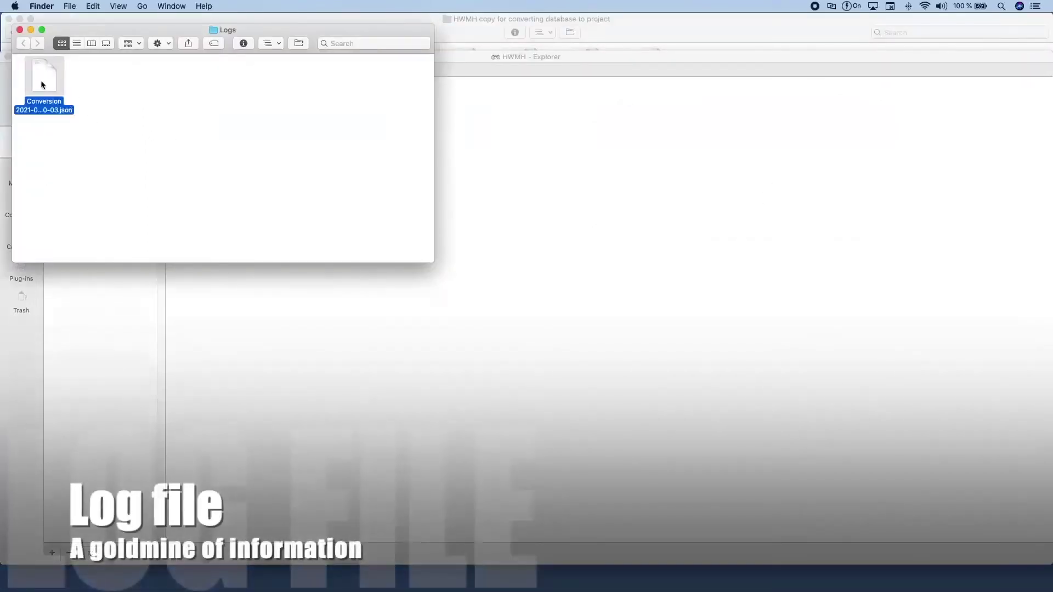
double_click(42, 82)
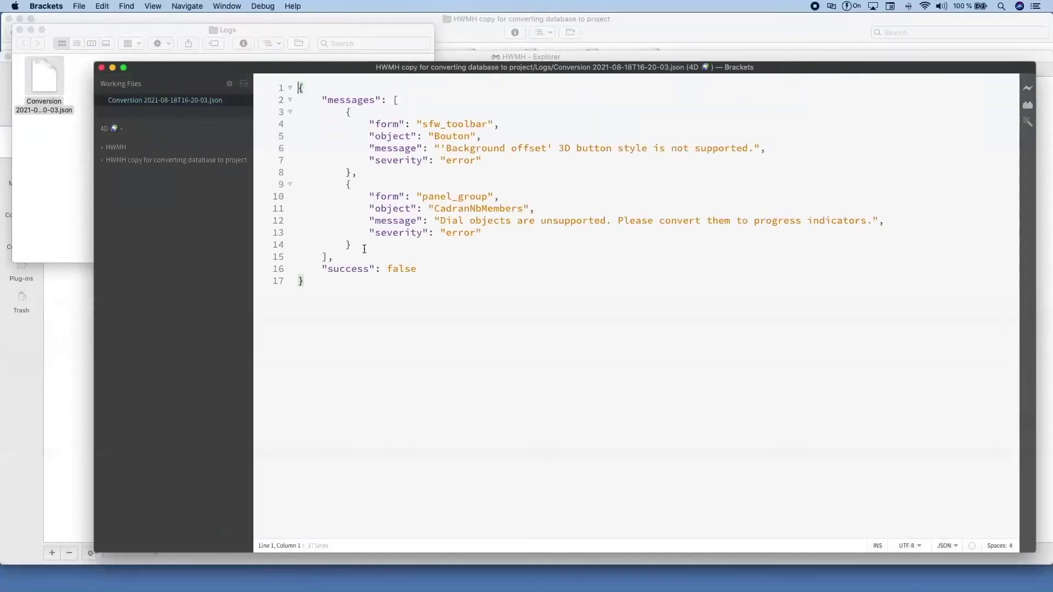
left_click_drag(352, 246, 322, 124)
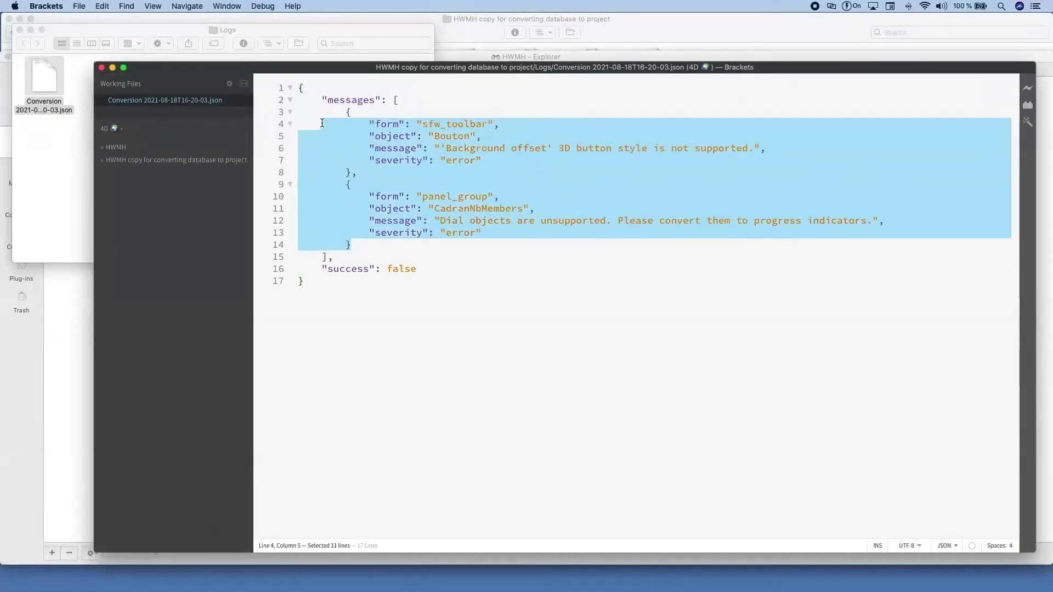
left_click(502, 193)
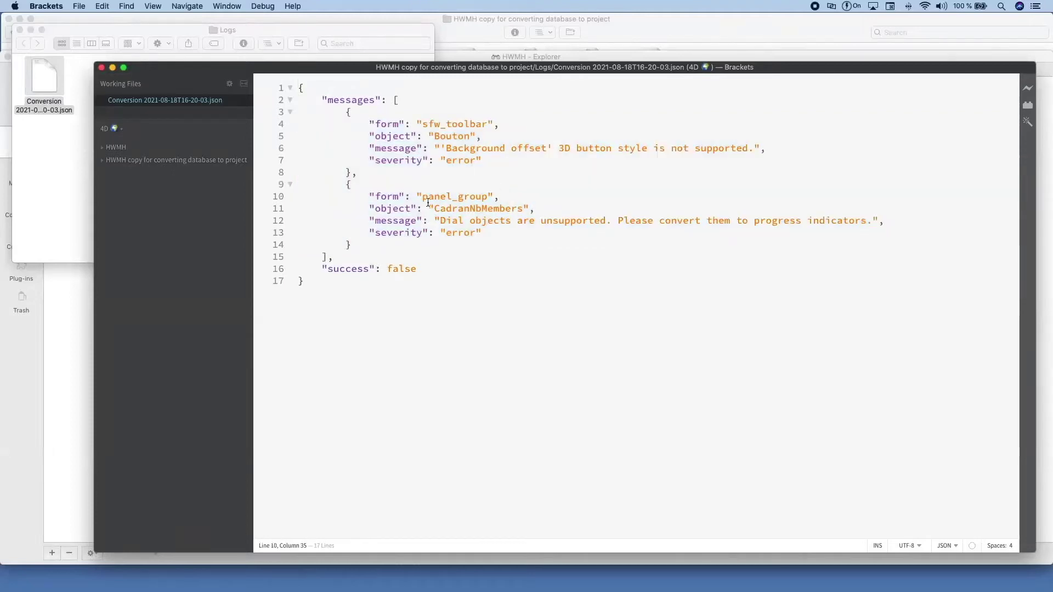
Step: Highlight the panel_group and sfw_toolbar errors: Dial objects and unsupported 'Background offset' style
double_click(450, 197)
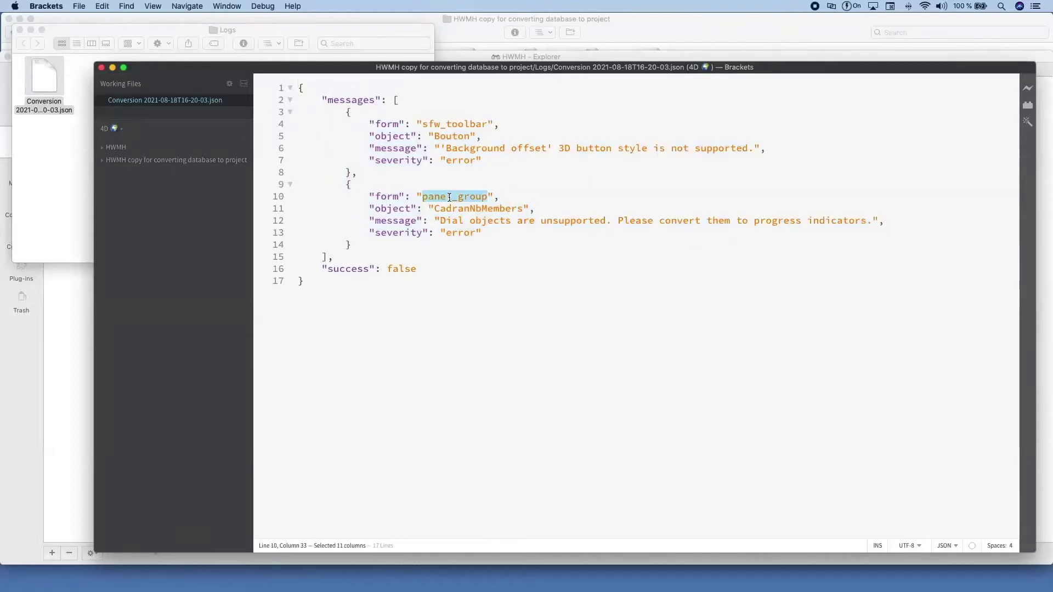
double_click(464, 125)
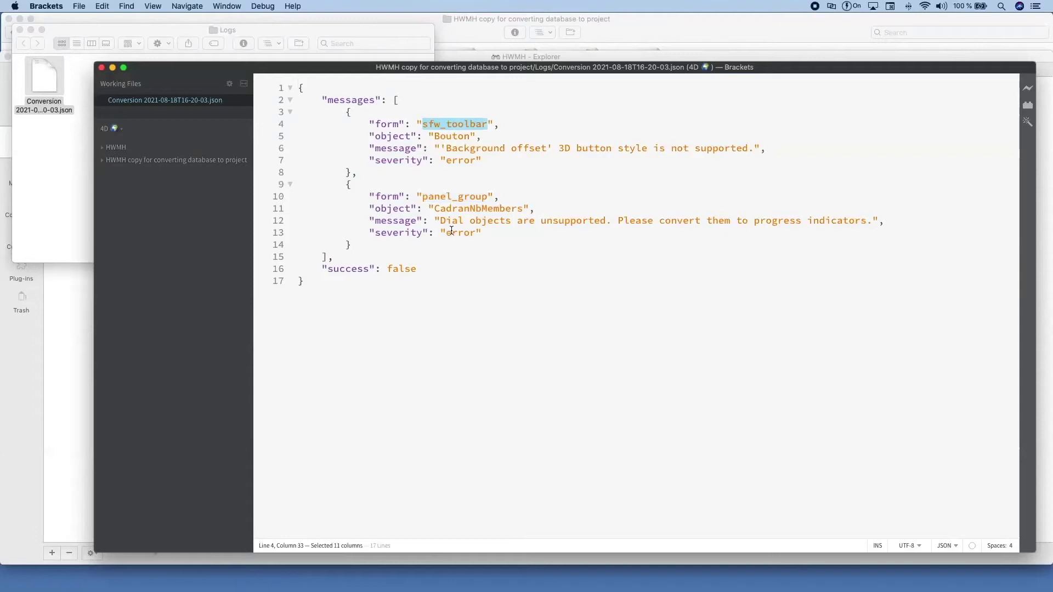
left_click_drag(446, 221, 517, 221)
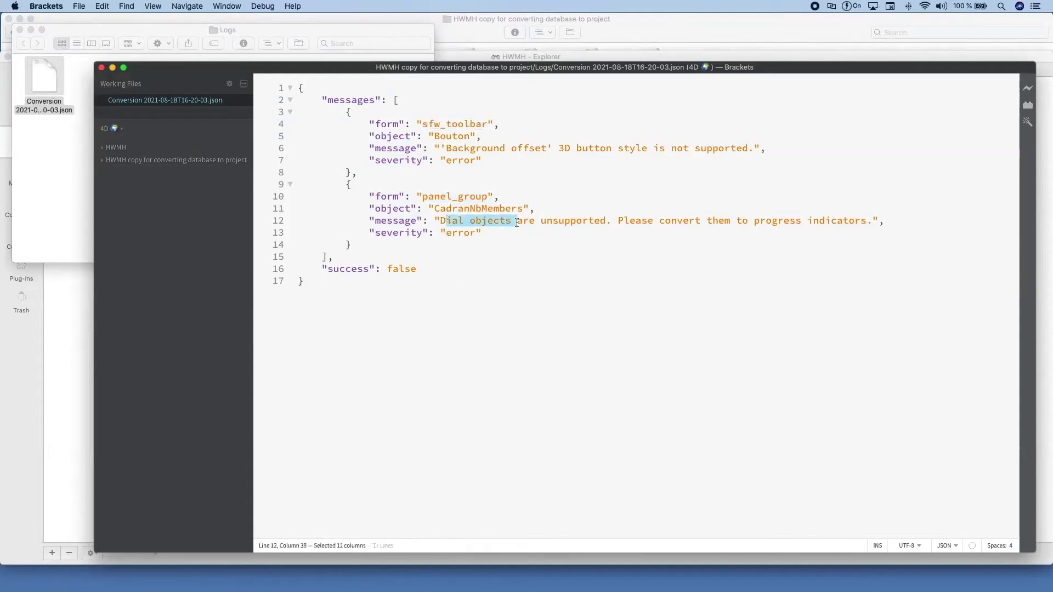
left_click_drag(453, 148, 544, 149)
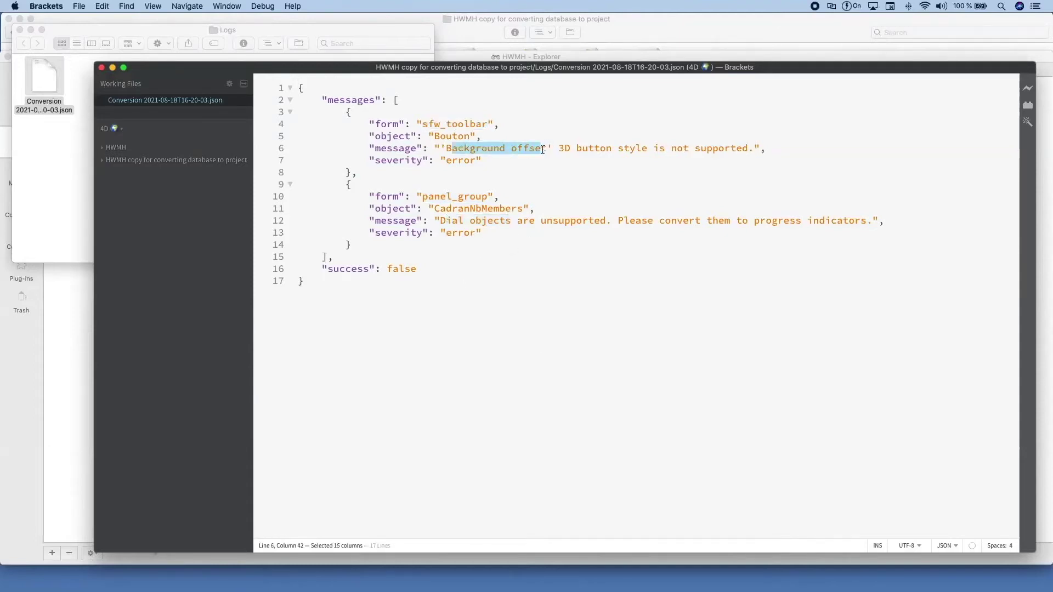
left_click(547, 175)
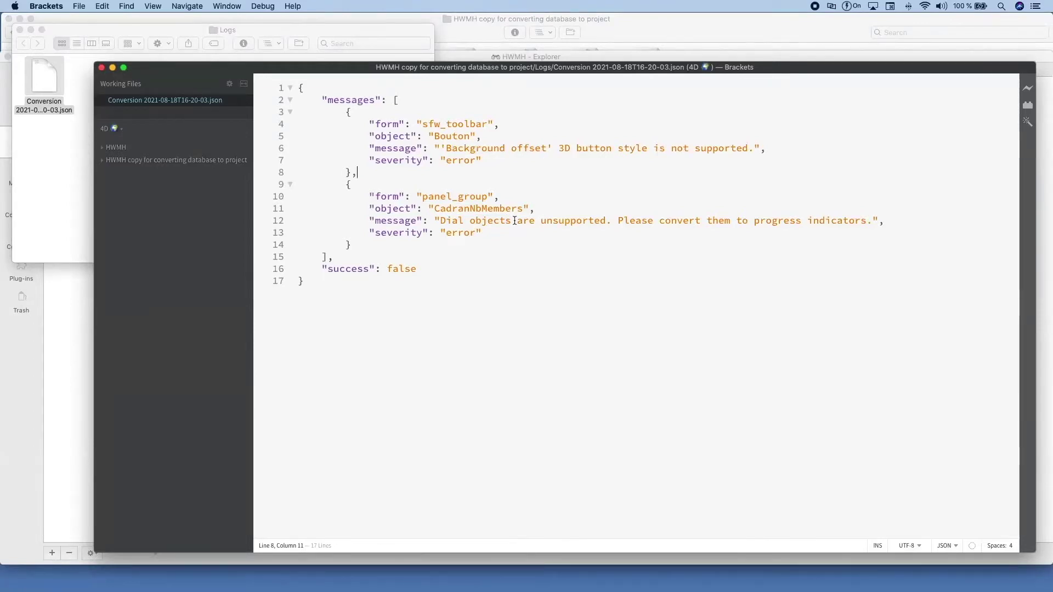
left_click(493, 589)
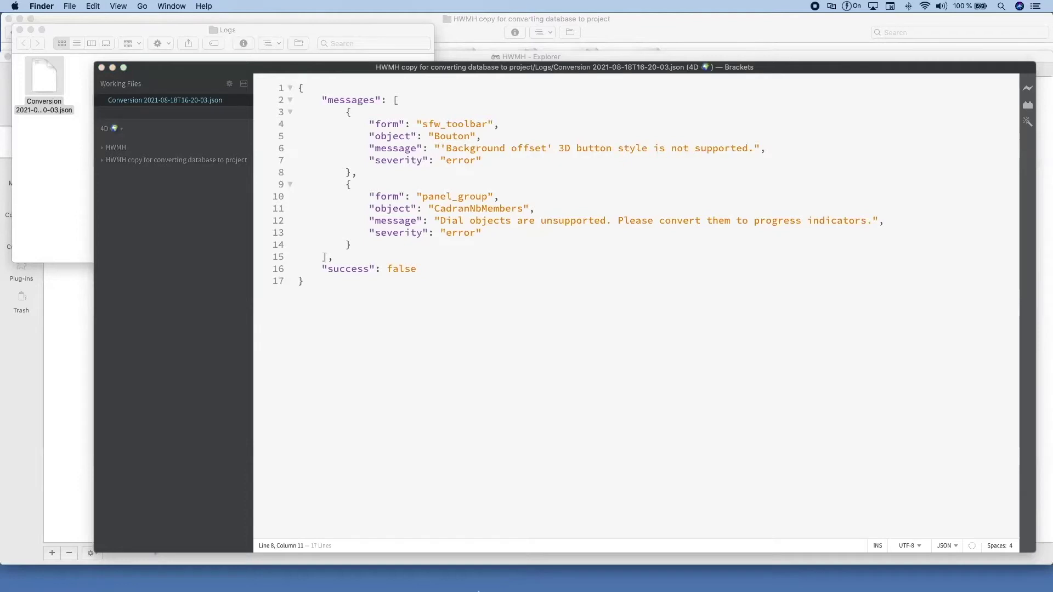
Step: Open the panel_group form and show the Property List of its CadranNbMembers dial
left_click(481, 577)
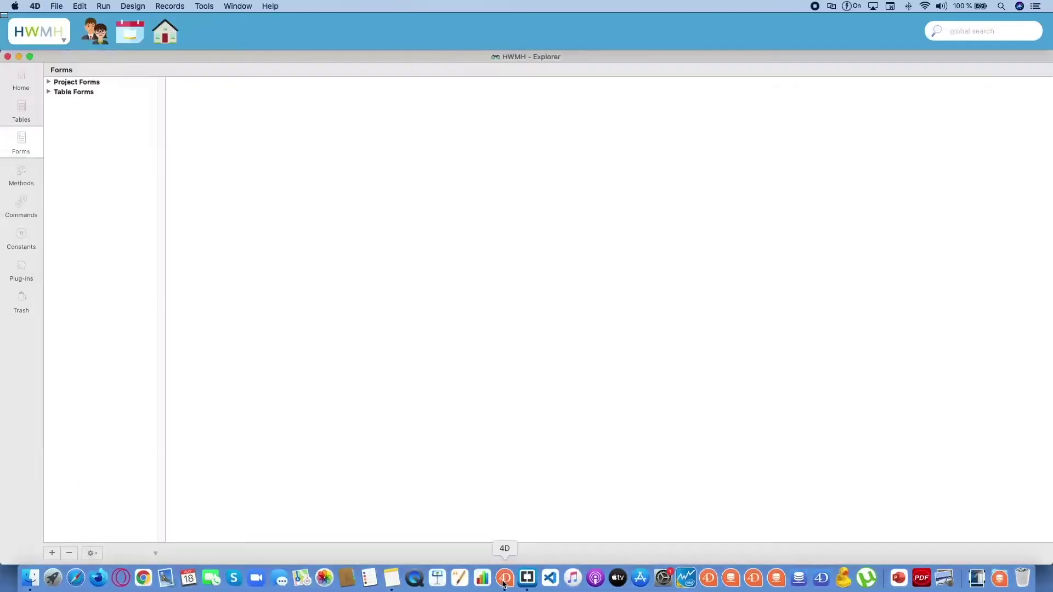
left_click(50, 82)
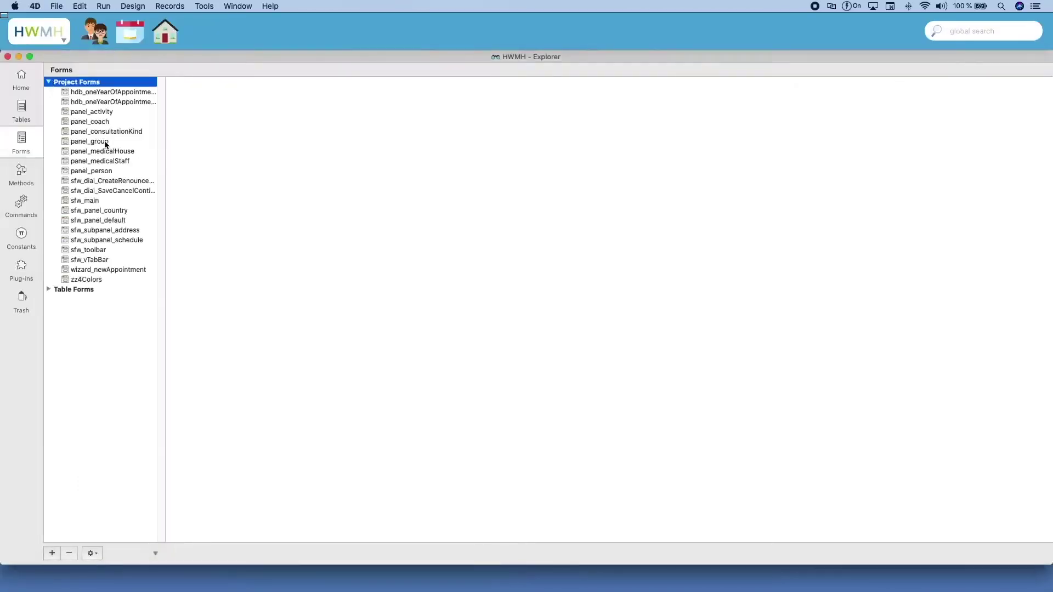
double_click(107, 143)
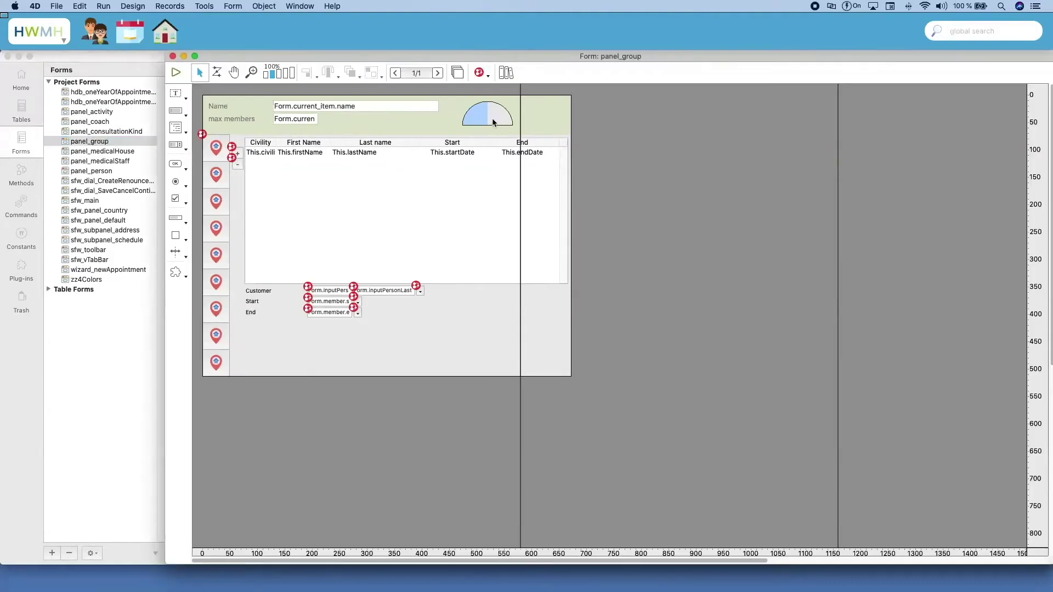
double_click(498, 122)
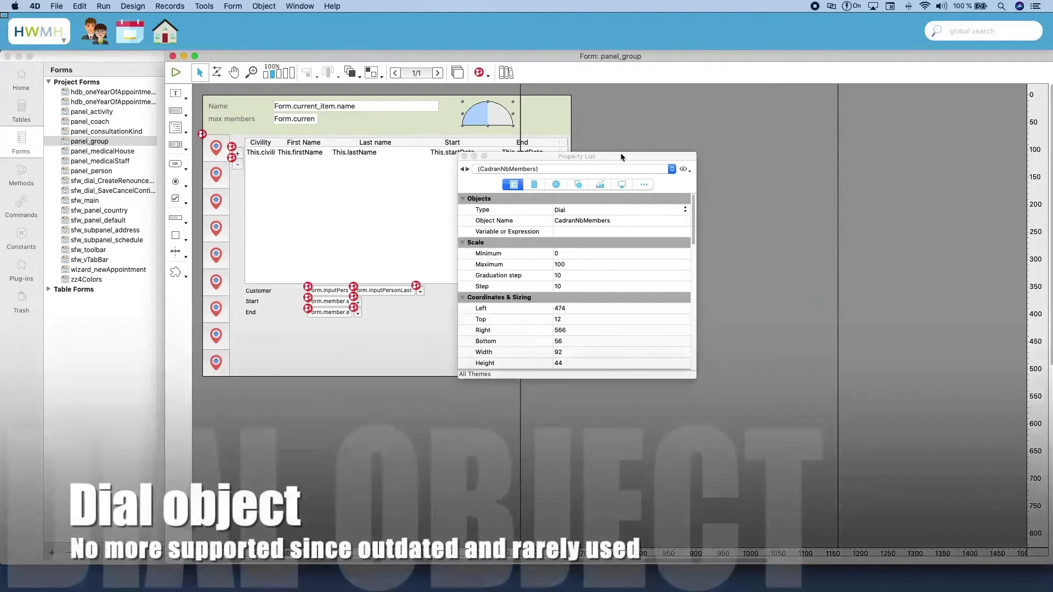
left_click_drag(621, 157, 763, 166)
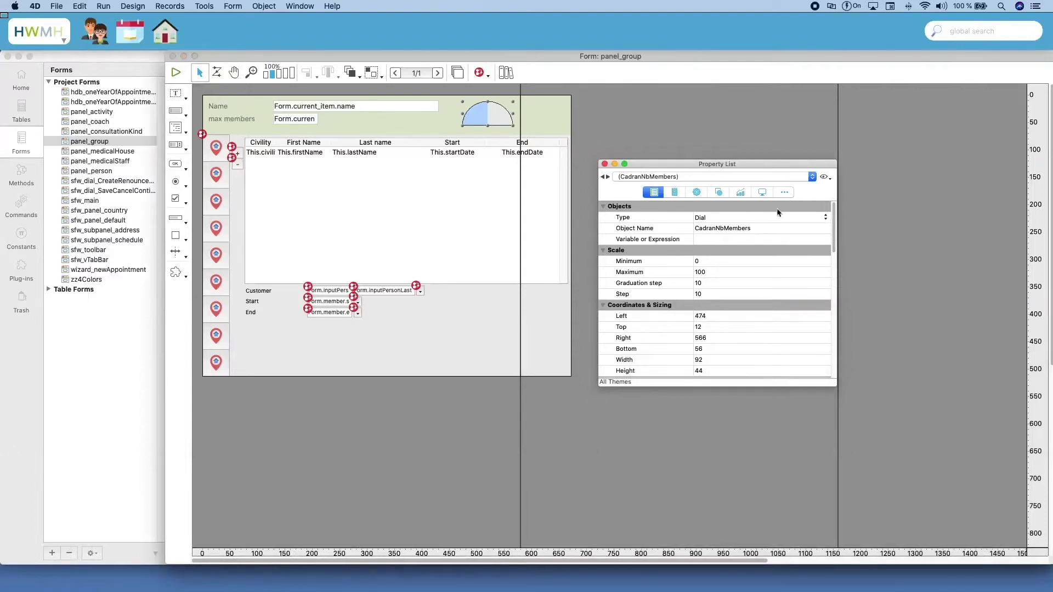
Step: Change the dial to a Thermometer without labels, nudge it left and widen it
left_click(752, 218)
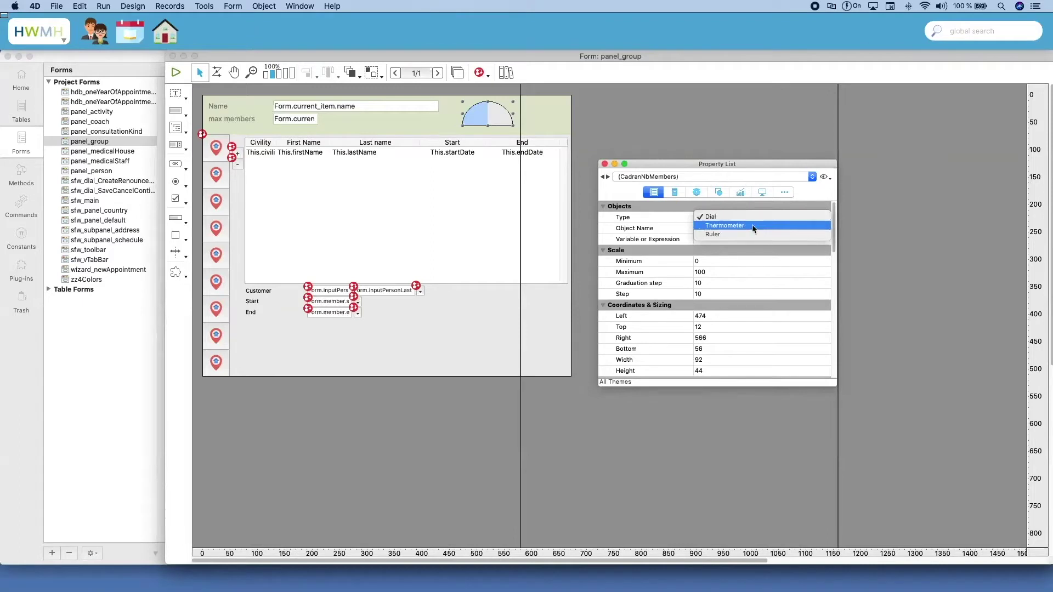
left_click(752, 224)
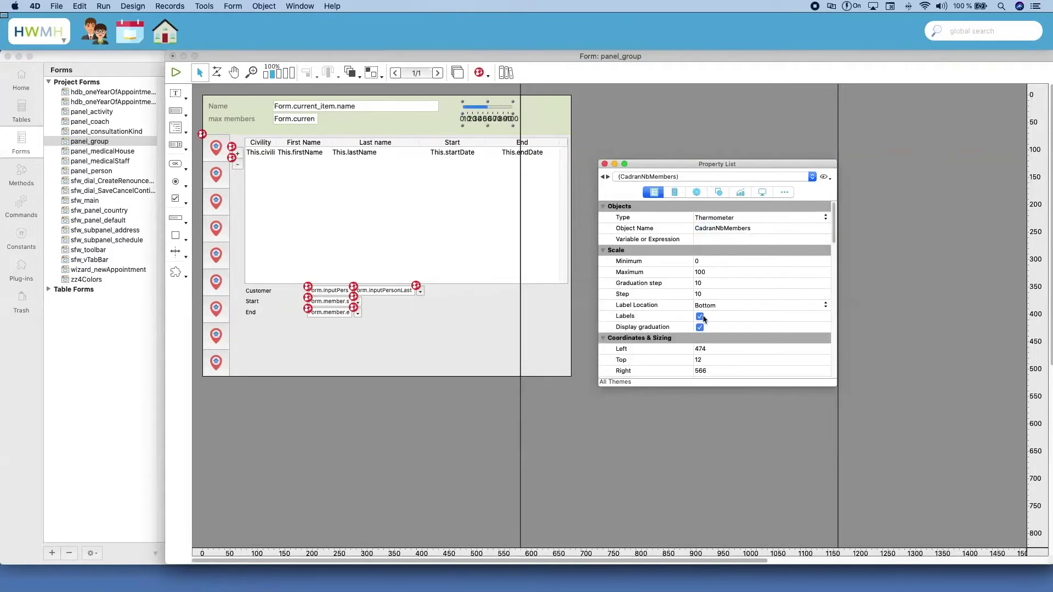
left_click(700, 316)
left_click(605, 164)
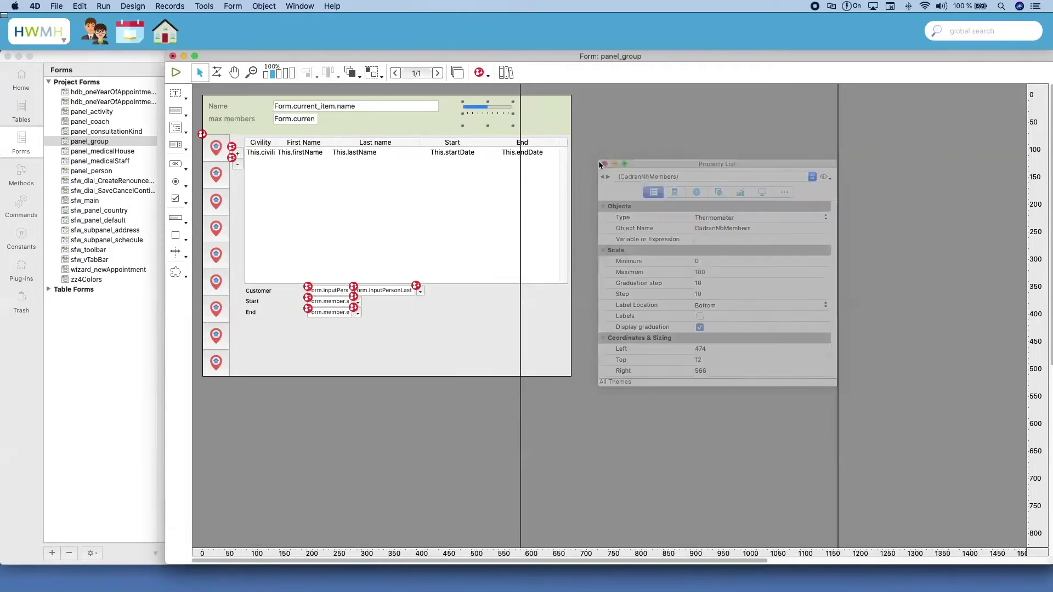
key("shift+Left")
key("shift+Left")
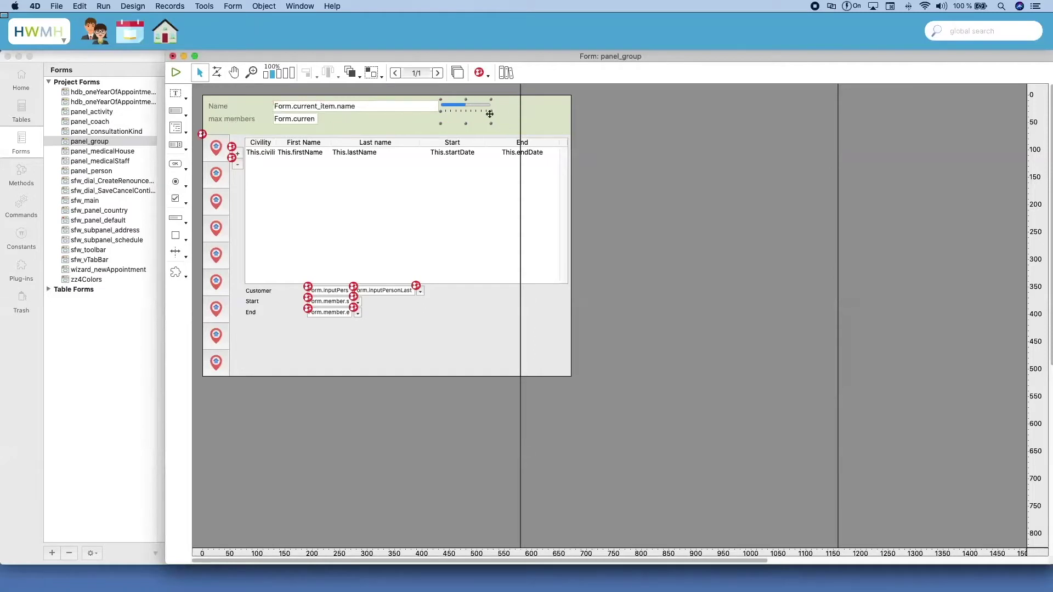
left_click_drag(490, 112, 564, 114)
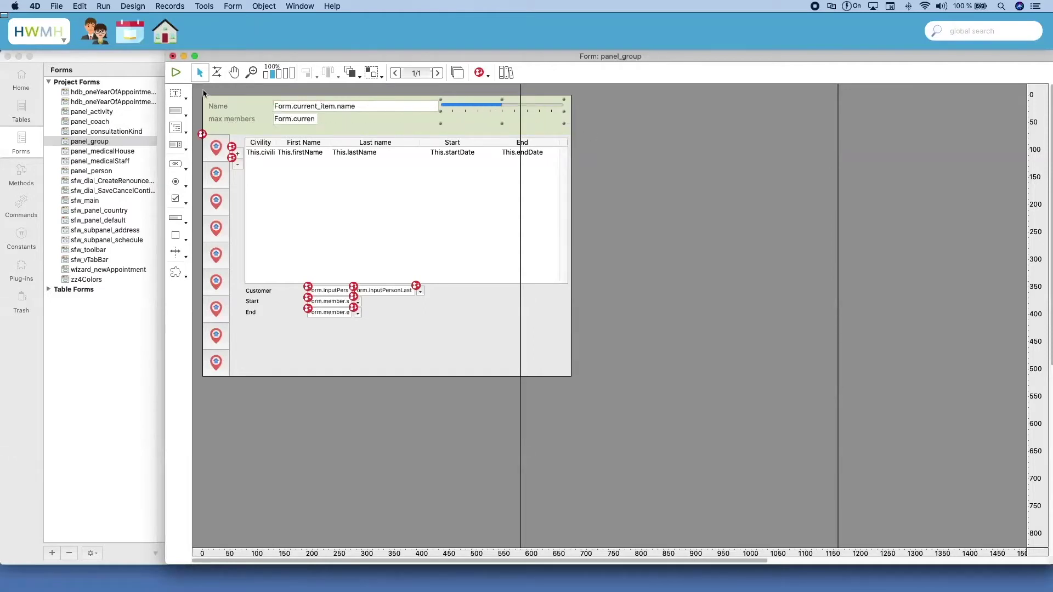
left_click(173, 56)
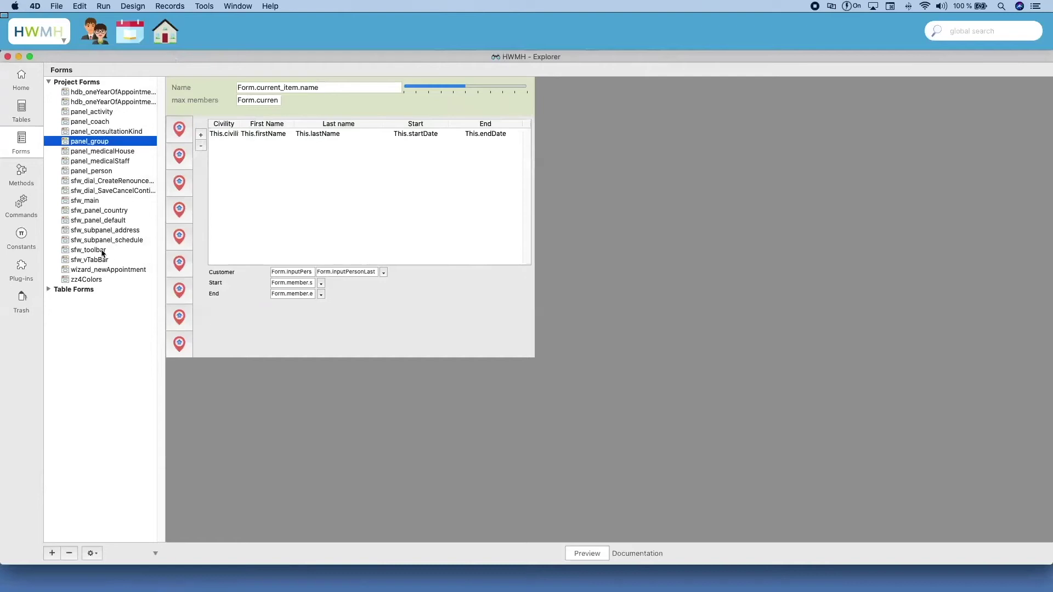
double_click(104, 251)
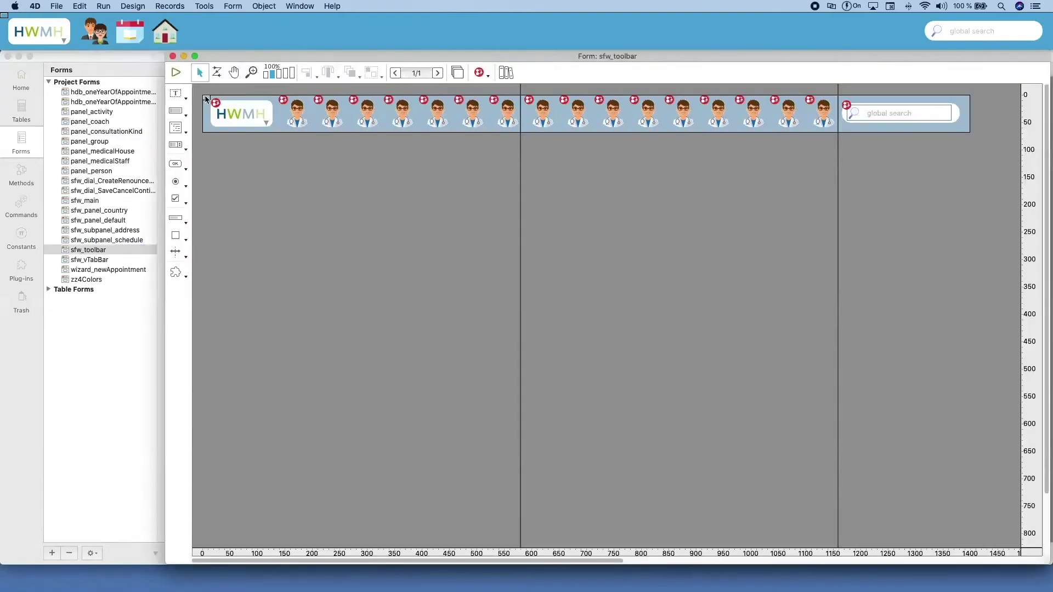
Step: Set the sfw_toolbar Bouton button's Button Style to None
double_click(208, 100)
left_click_drag(698, 165, 468, 159)
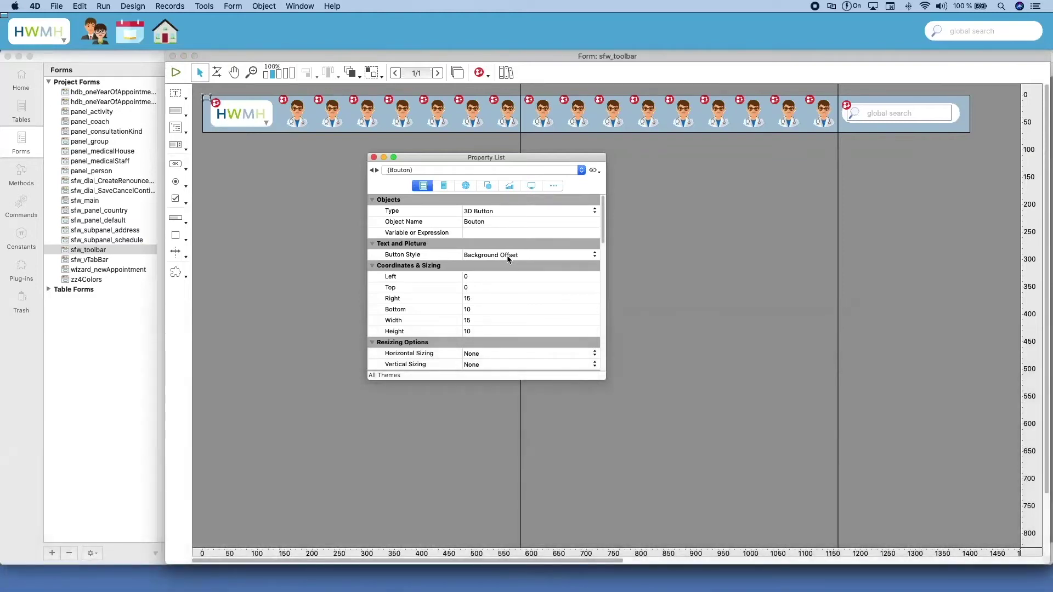
left_click(509, 259)
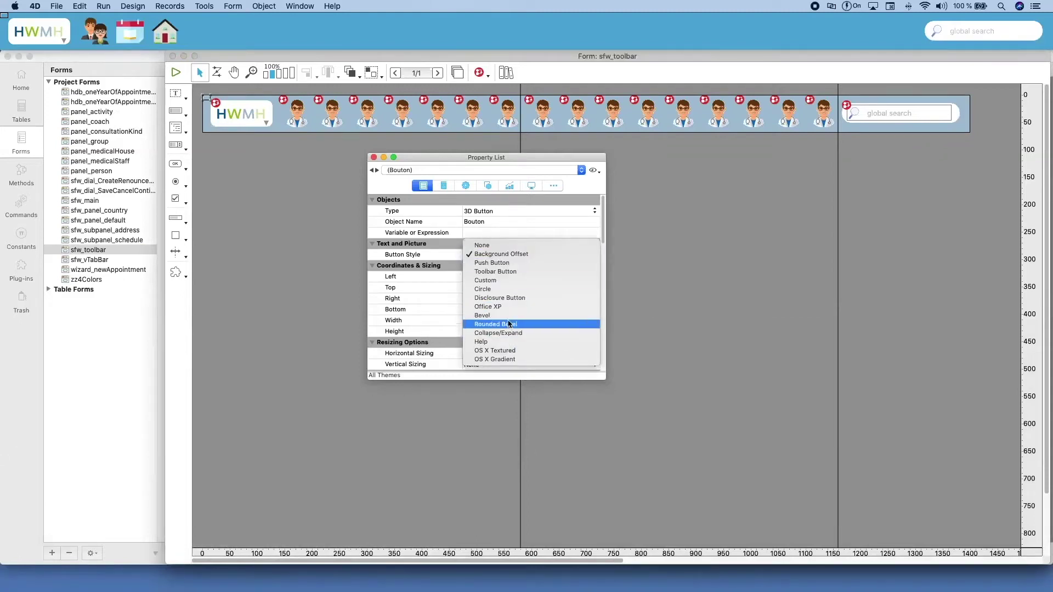
left_click(527, 246)
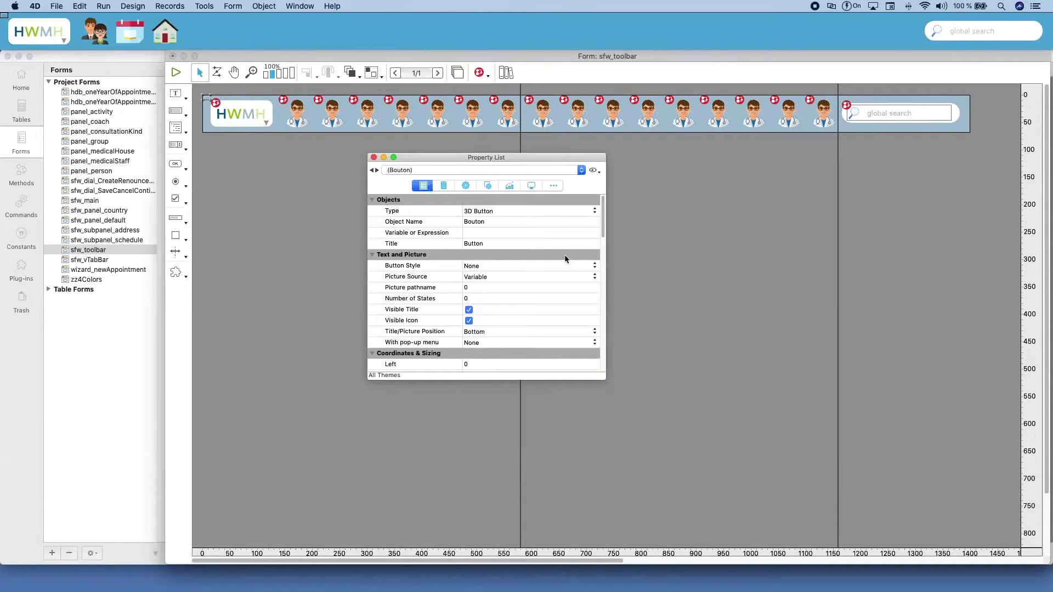
left_click(374, 158)
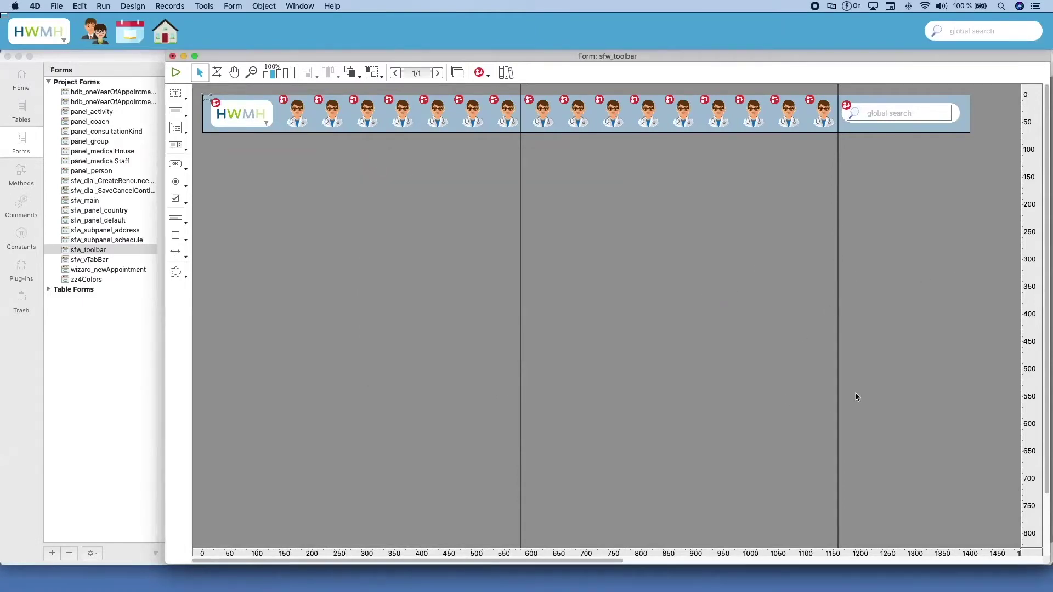
Step: Inspect the global search object's properties, then close the sfw_toolbar form editor
left_click(901, 119)
double_click(918, 115)
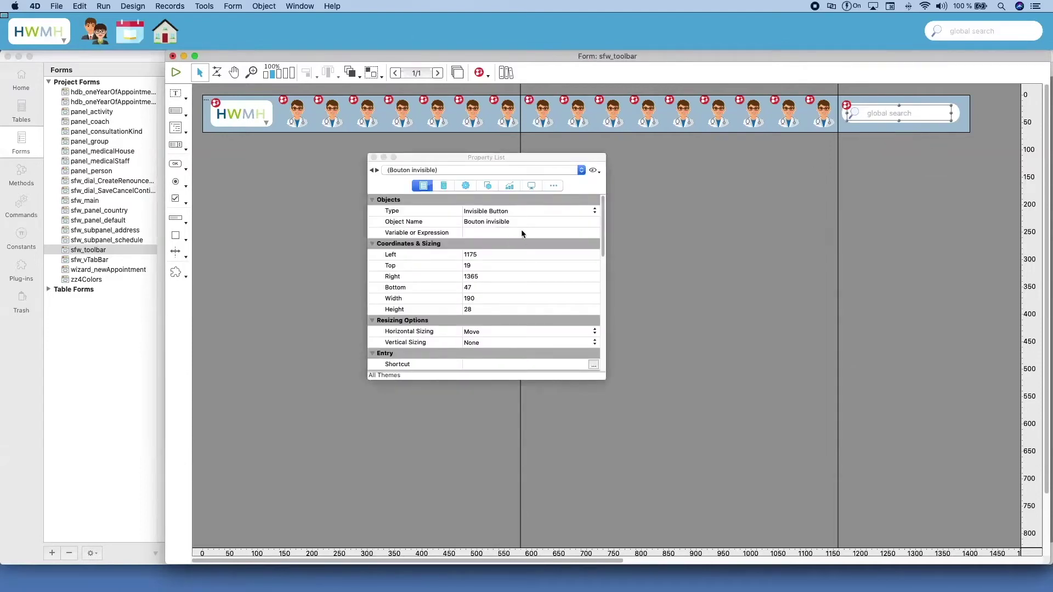
left_click(374, 157)
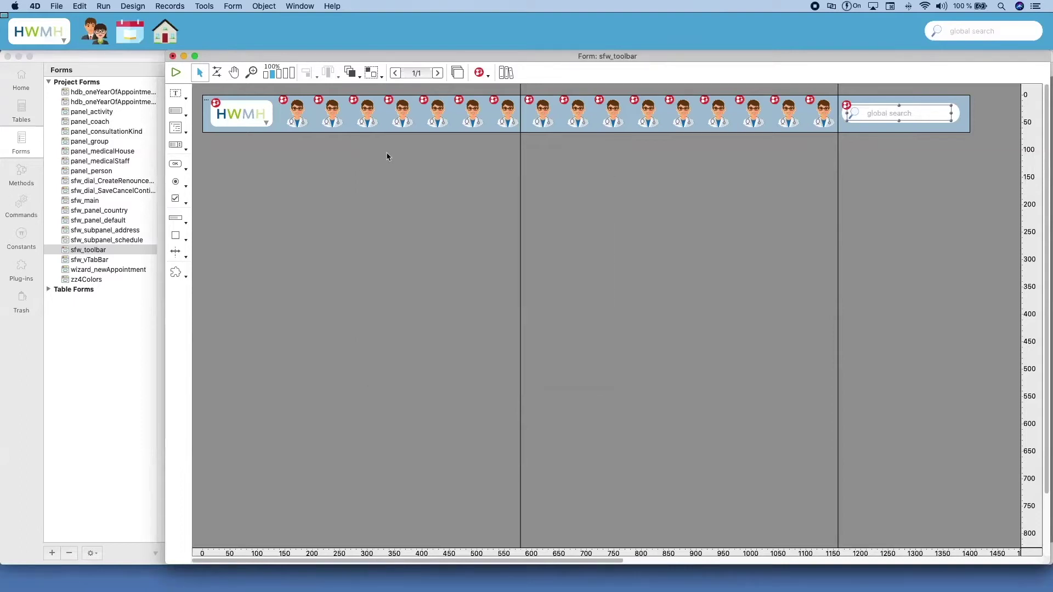
left_click(172, 56)
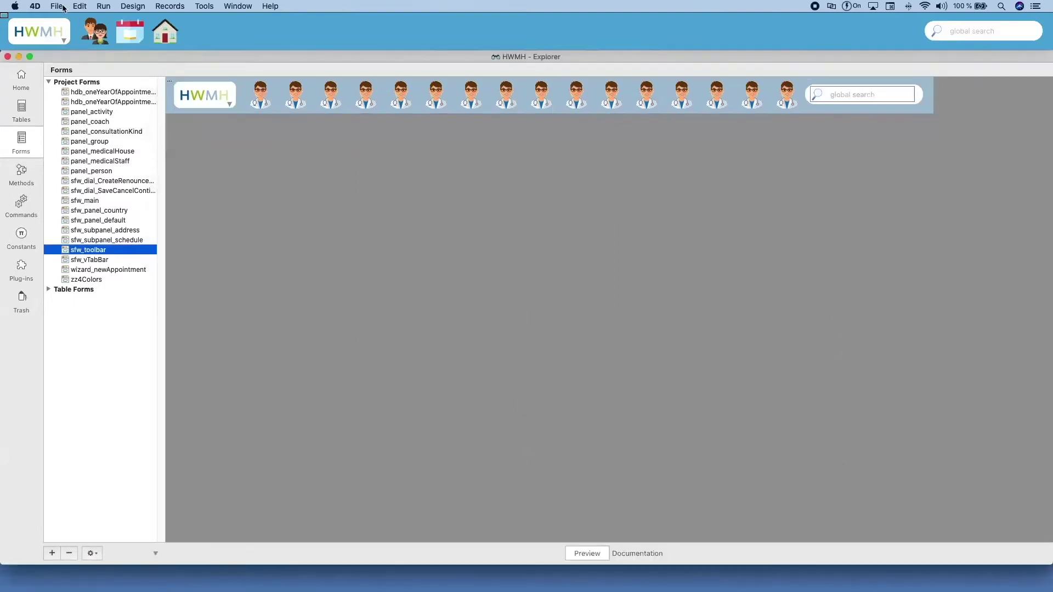
left_click(63, 9)
Step: Re-export the structure to a project, replacing the Project folder, and open the new conversion log
mouse_move(95, 187)
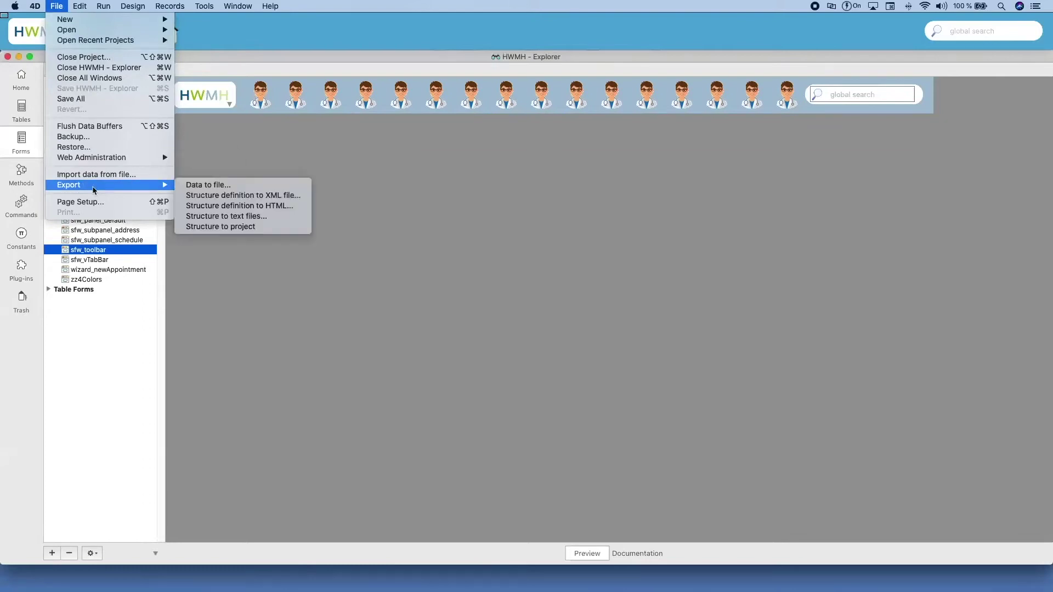
left_click(232, 228)
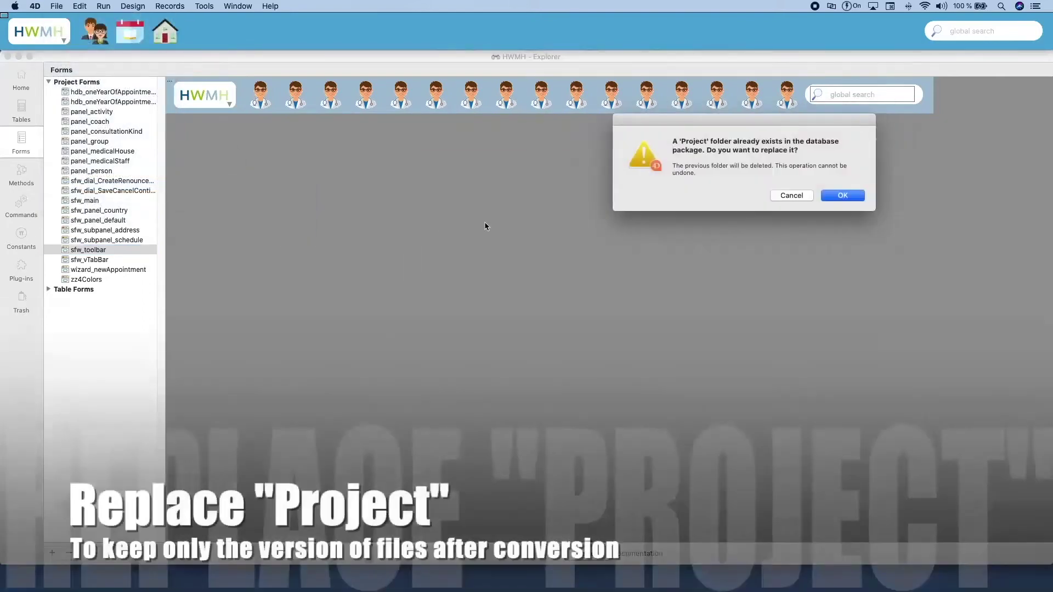
left_click(847, 198)
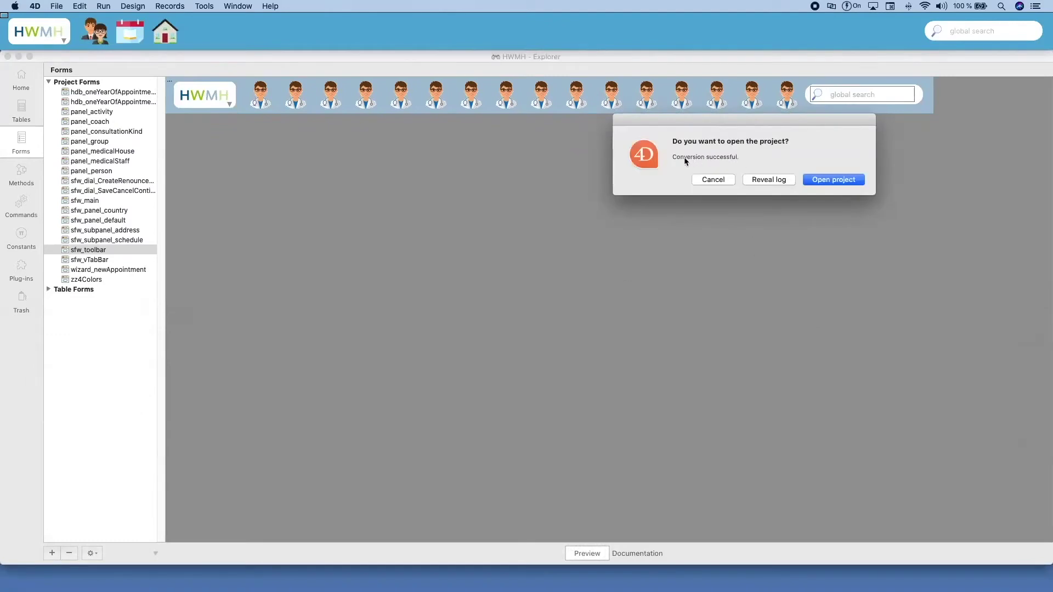
left_click(775, 182)
double_click(106, 82)
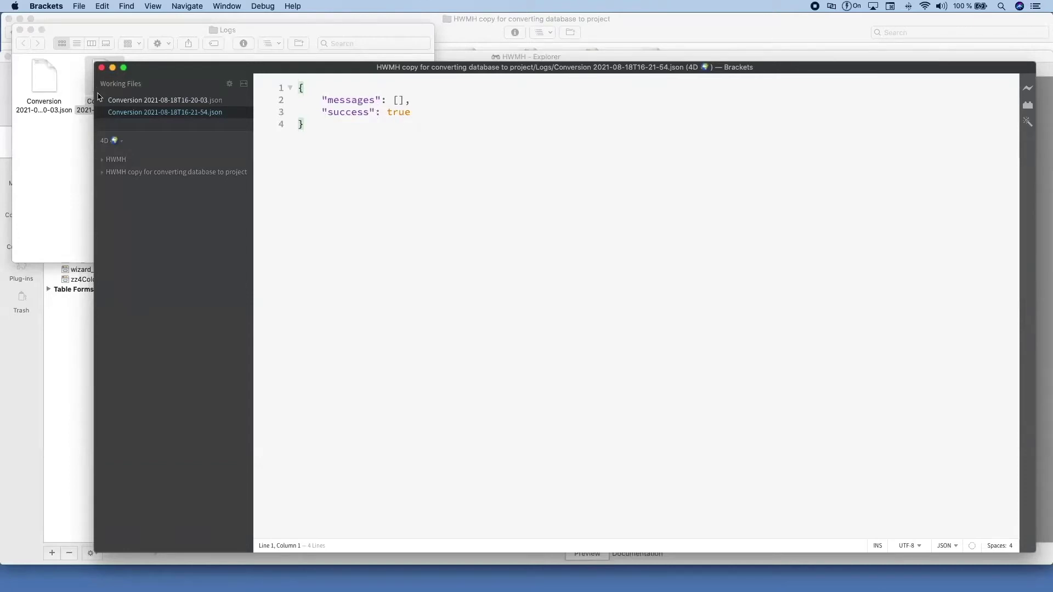
Step: Compare with the earlier 16-20-03 log showing success false, then close Brackets and return to 4D
left_click(155, 100)
double_click(405, 268)
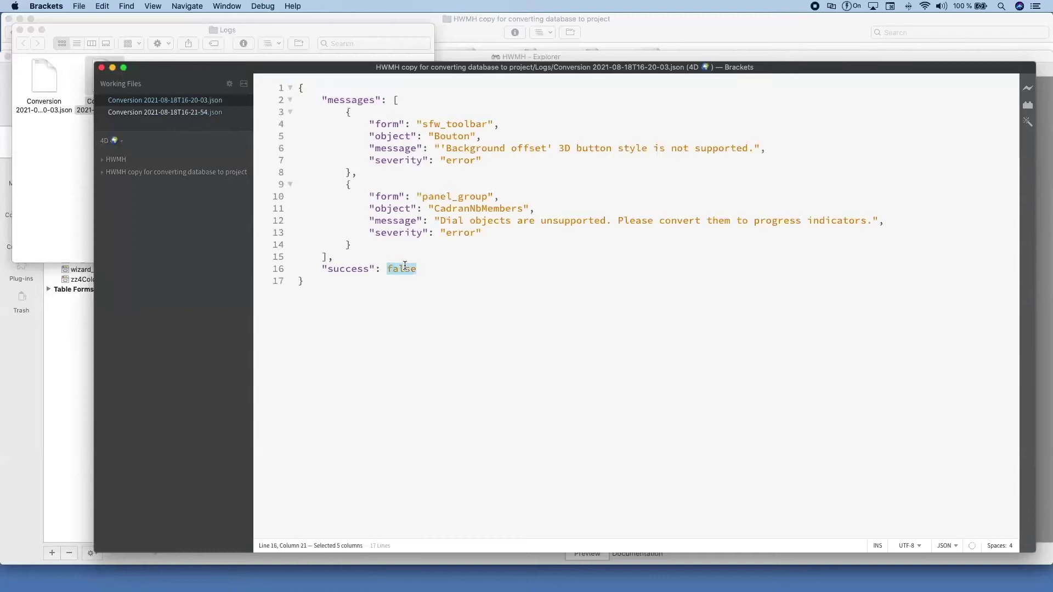
left_click(101, 68)
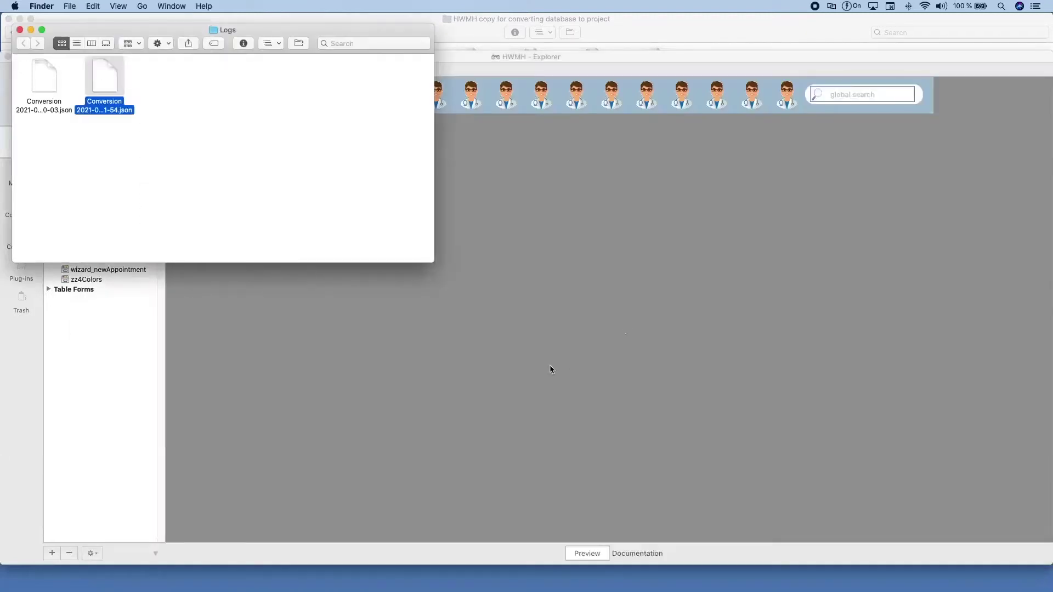
left_click(555, 399)
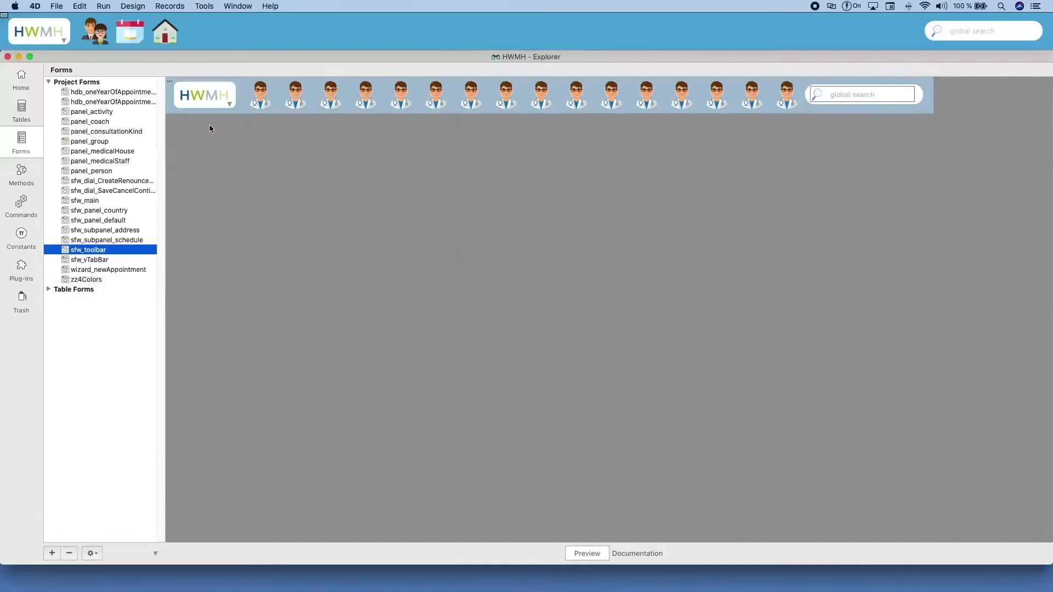
left_click(55, 7)
Step: Open the converted project file from the Project folder as a local project
mouse_move(68, 30)
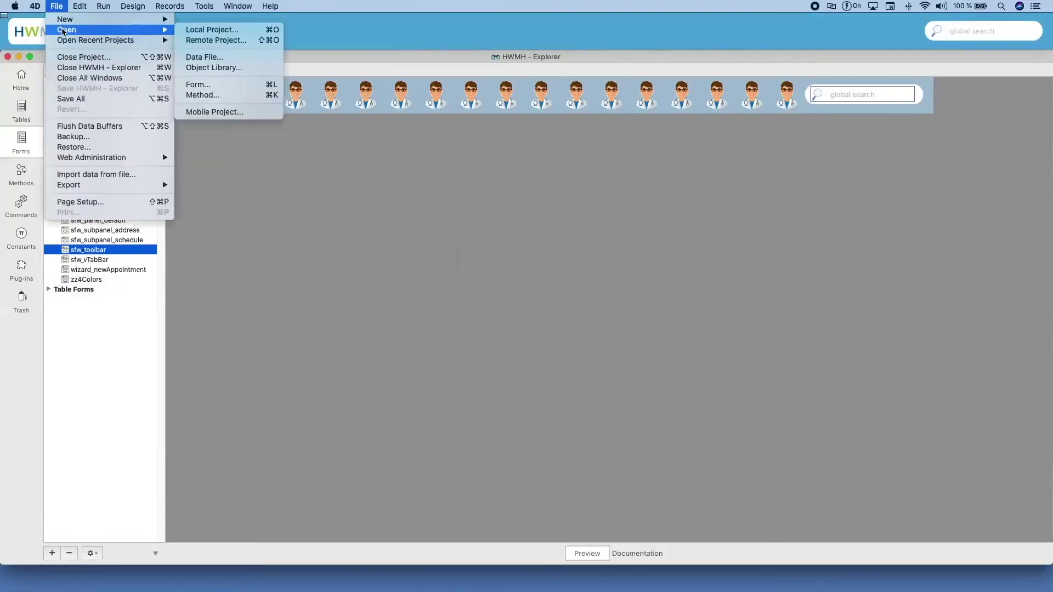
left_click(238, 32)
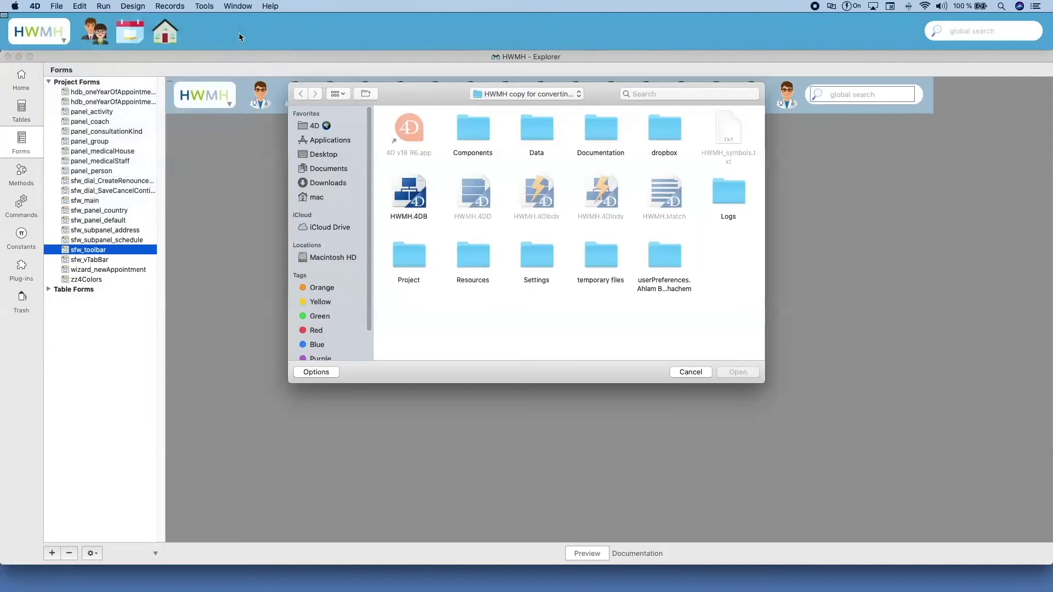
double_click(407, 255)
left_click(406, 134)
left_click(739, 371)
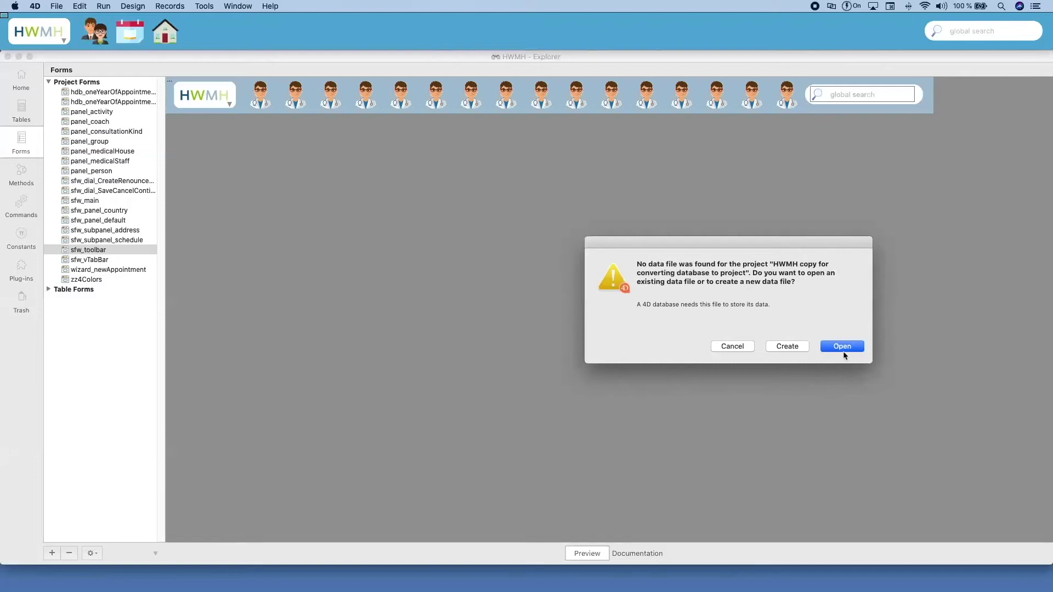
Step: Open the project with the existing HWMH.4DD data file from the converted database folder
left_click(825, 347)
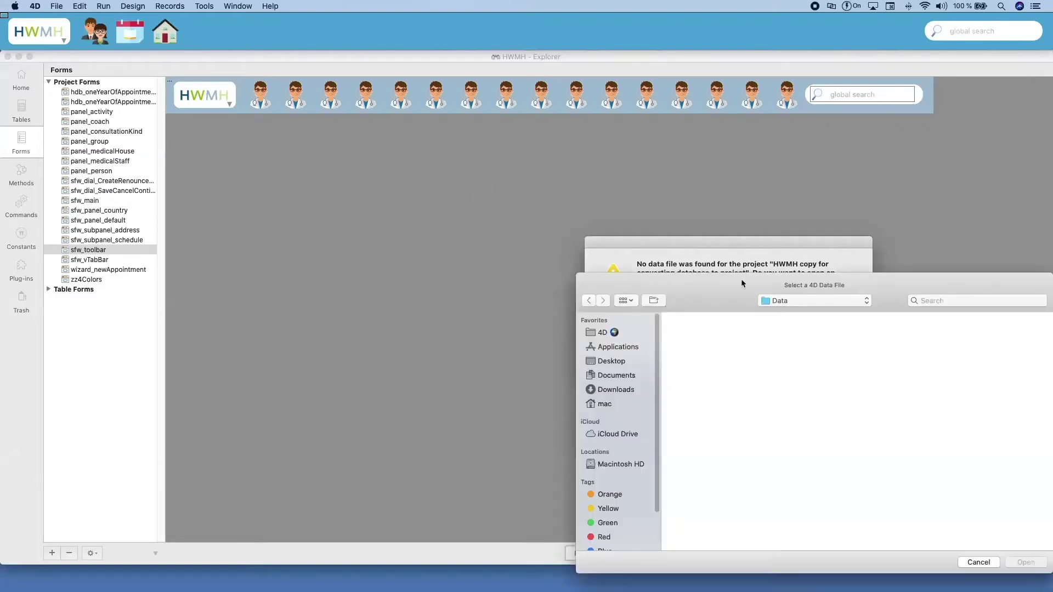
left_click_drag(741, 278, 337, 16)
left_click(380, 43)
left_click(394, 54)
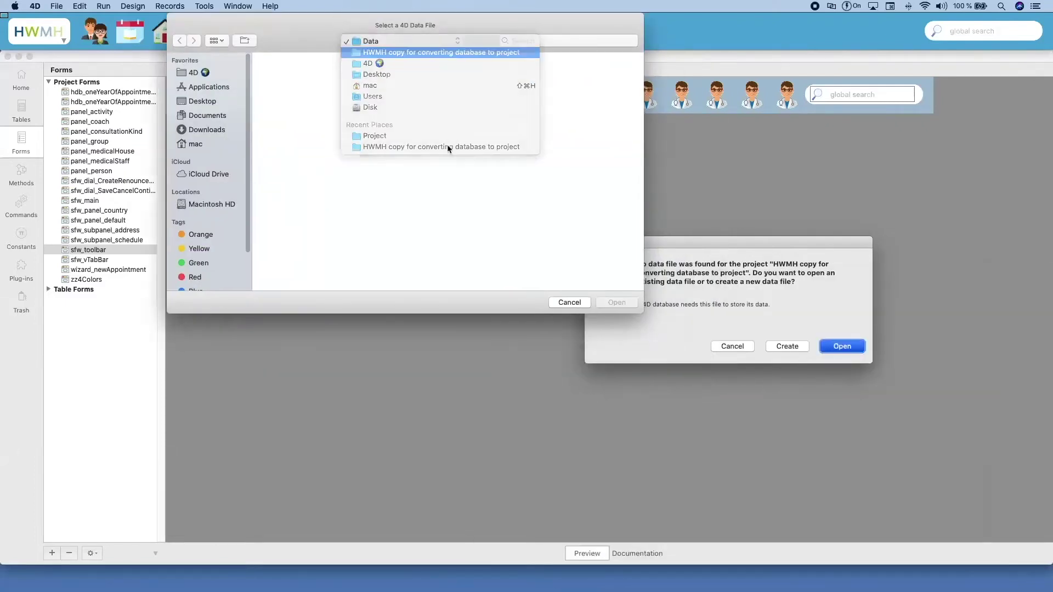
left_click(352, 140)
left_click(616, 303)
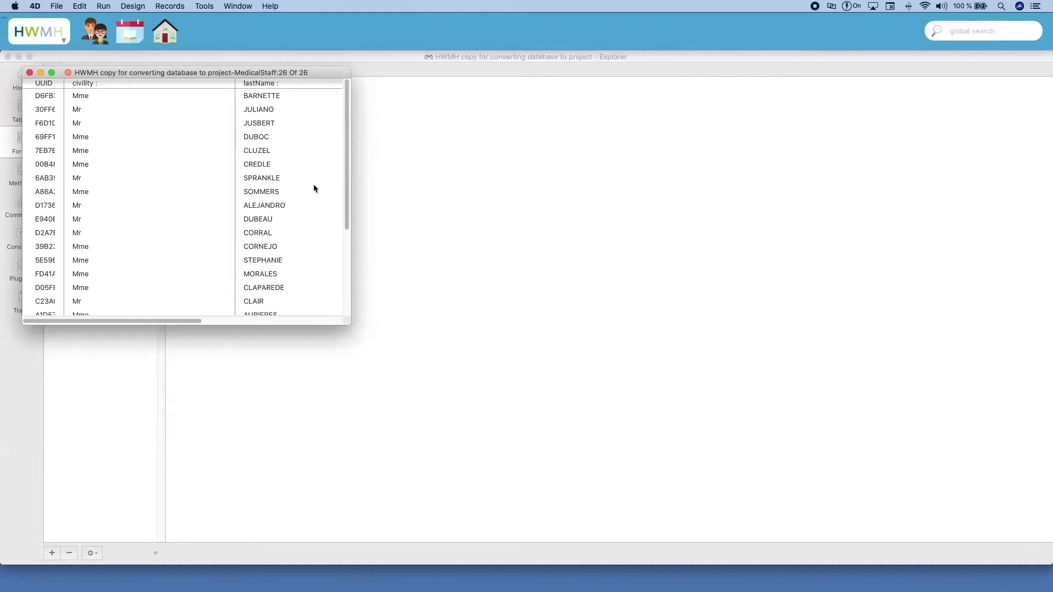
Step: In the Wellness section, view the Friday afternoon Nordic Walking group, then expand Project Forms
left_click(30, 72)
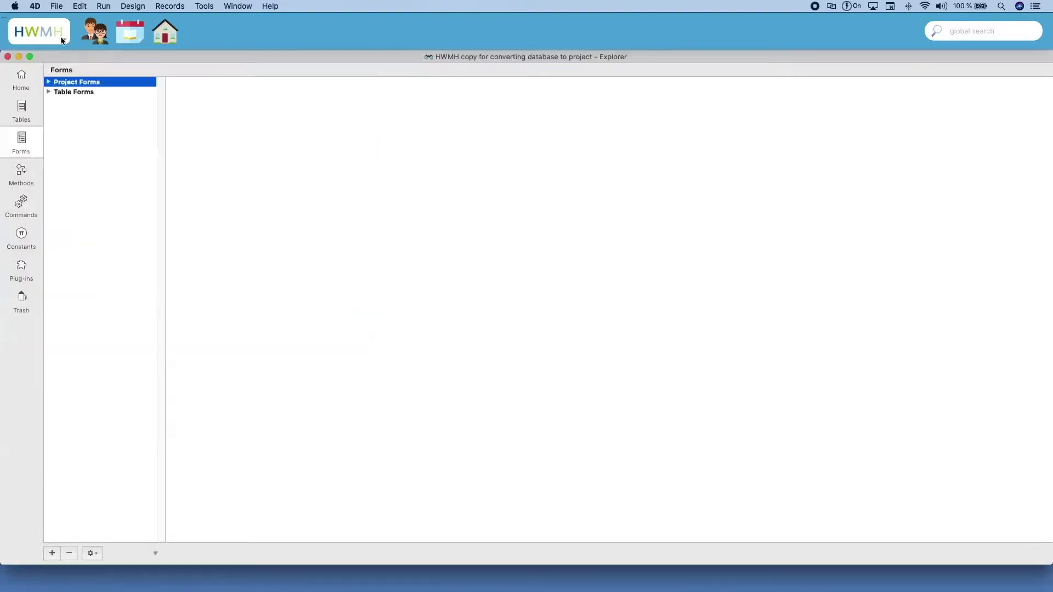
left_click(61, 40)
left_click(72, 65)
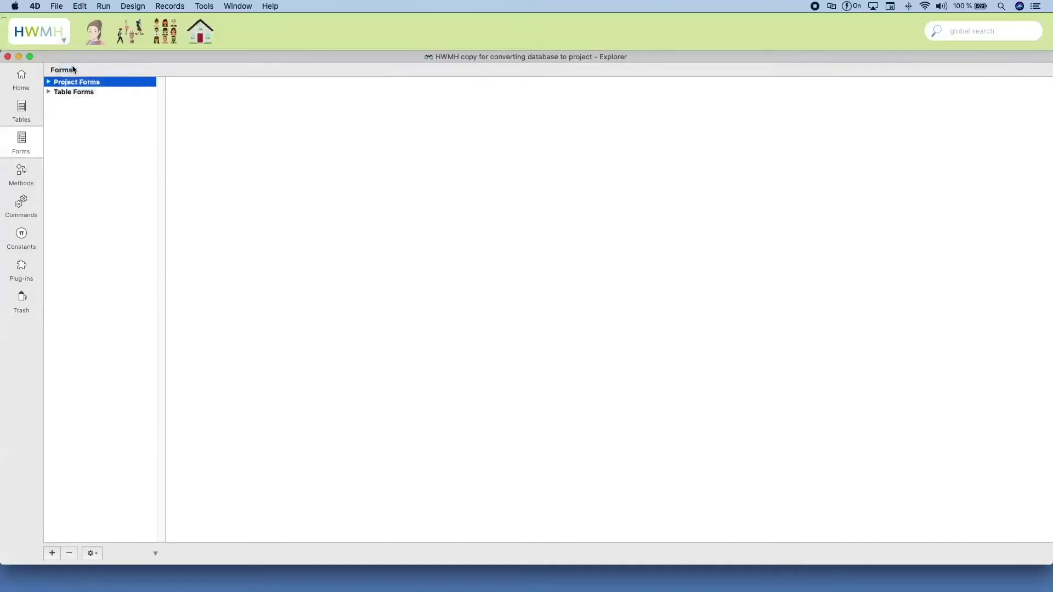
left_click(165, 32)
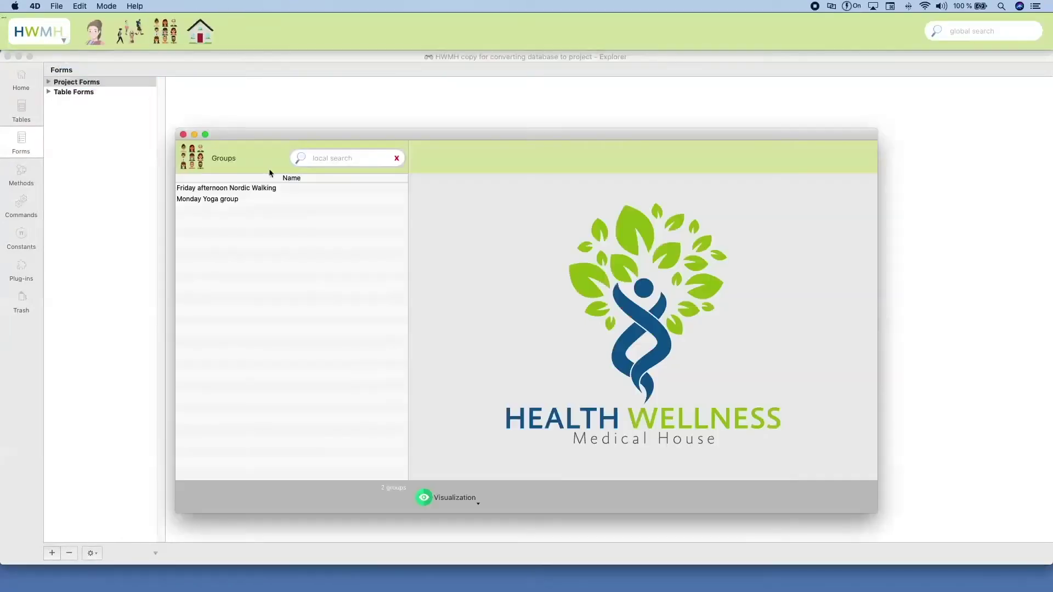
left_click(279, 188)
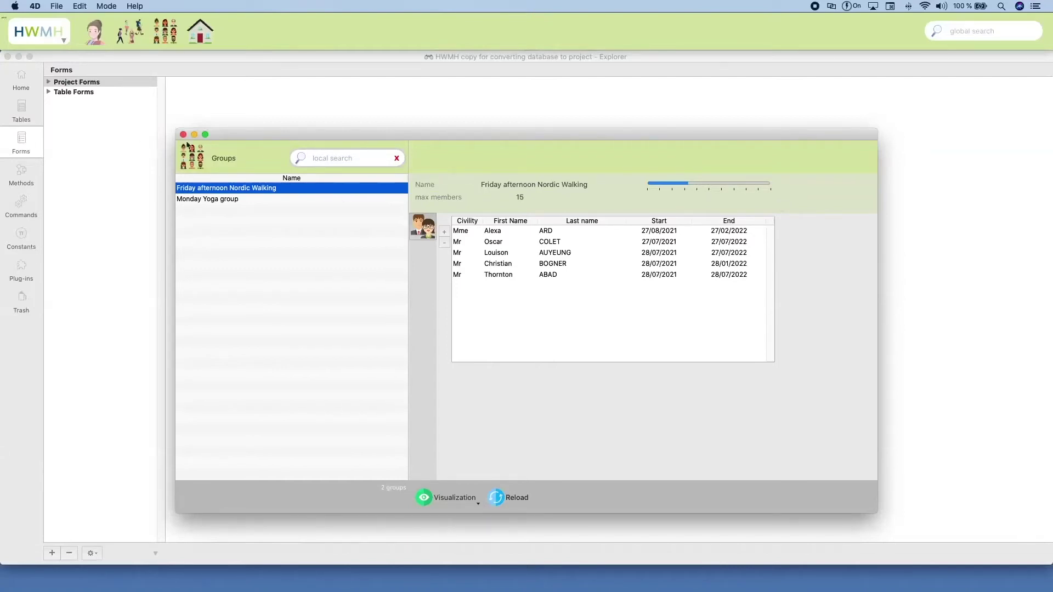
left_click(183, 134)
left_click(49, 81)
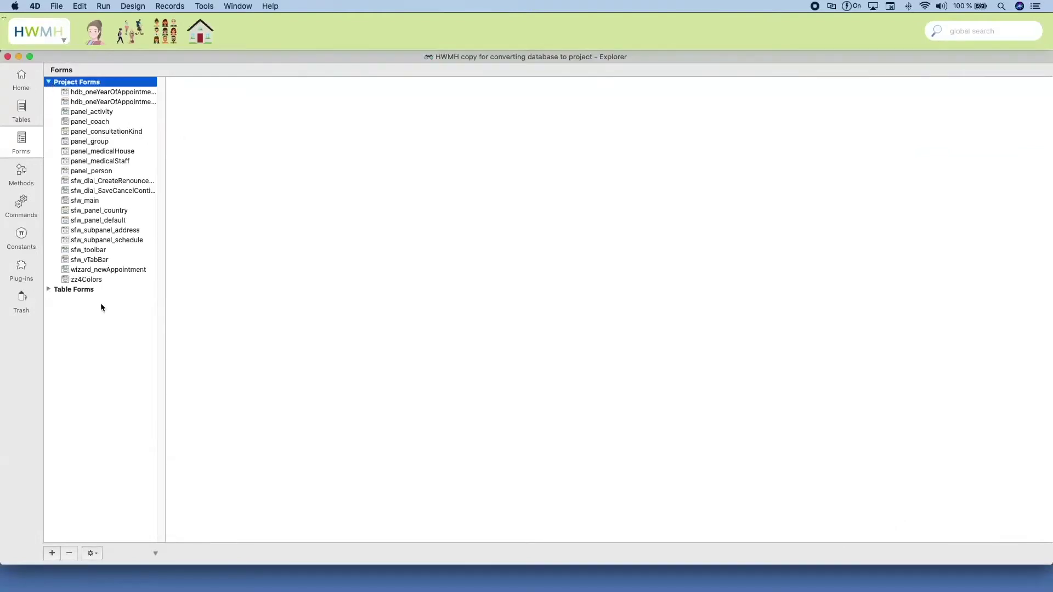
Step: Open sfw_toolbar, view the button types, and try the global search field, dismissing the missing-code alert
left_click(98, 251)
double_click(100, 251)
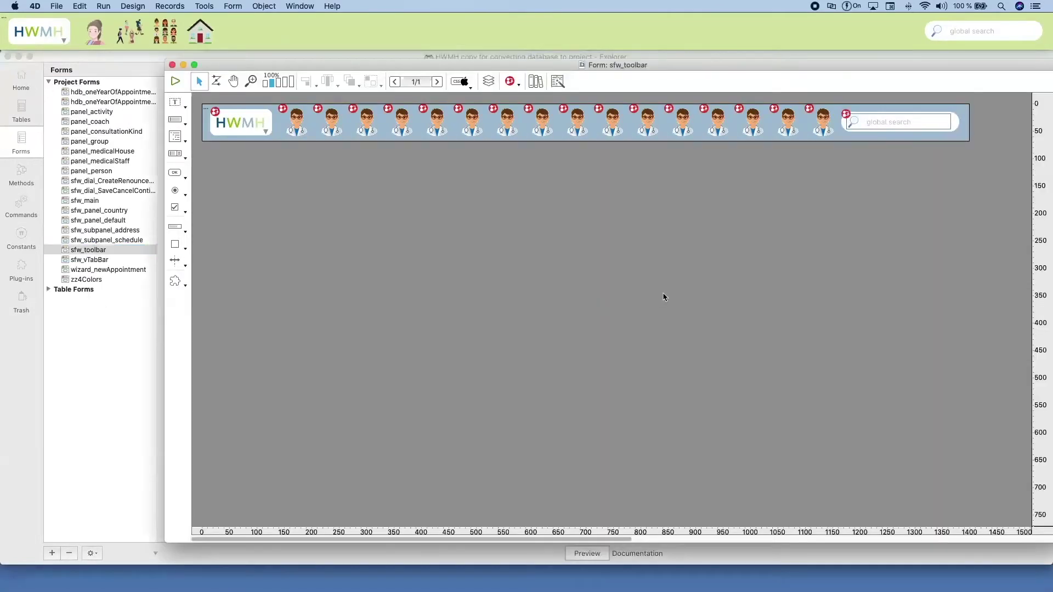
left_click(185, 178)
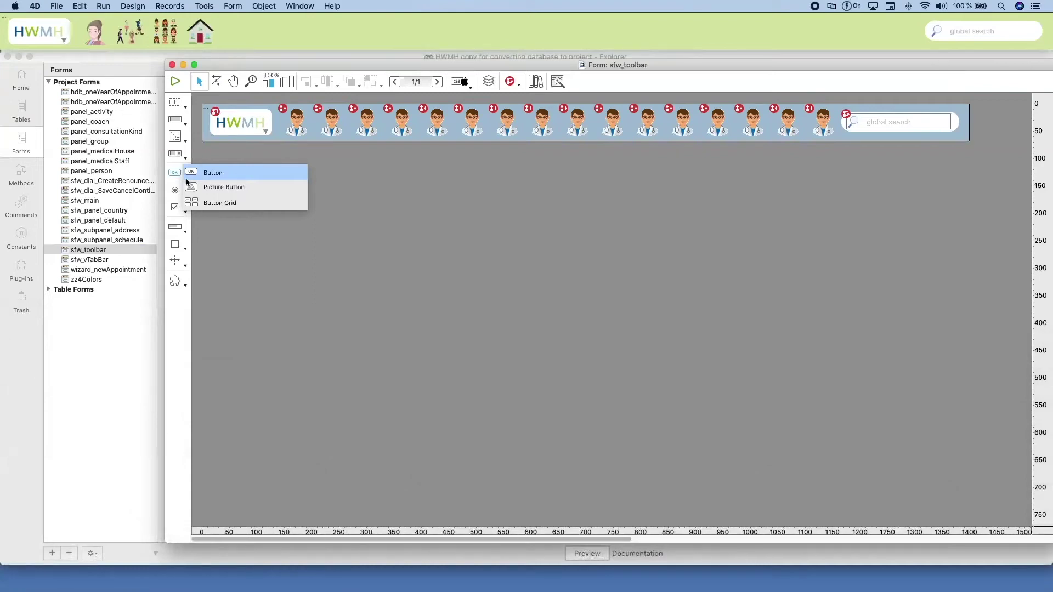
left_click(686, 249)
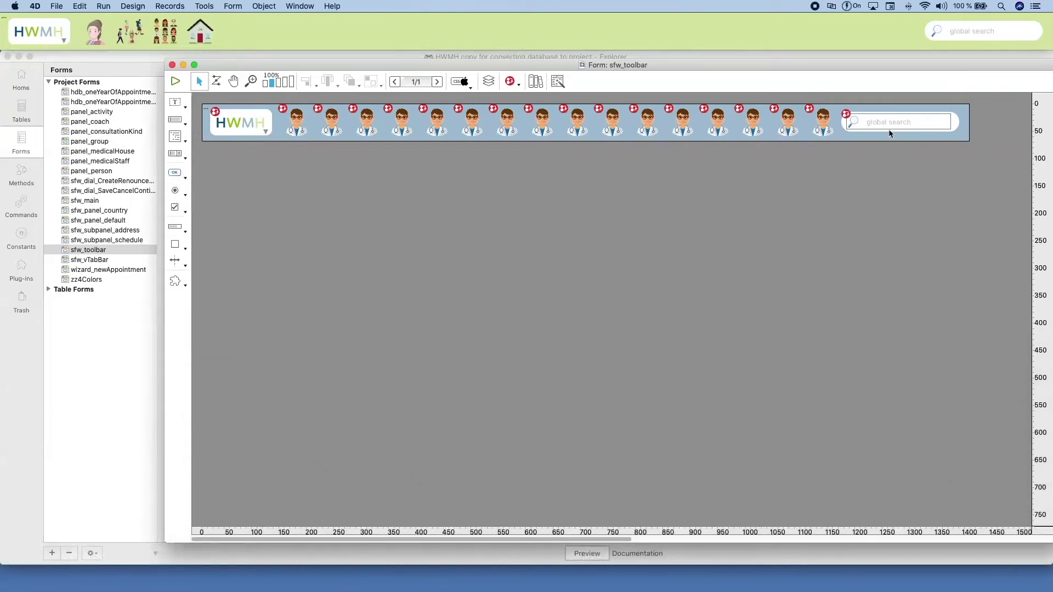
left_click(982, 33)
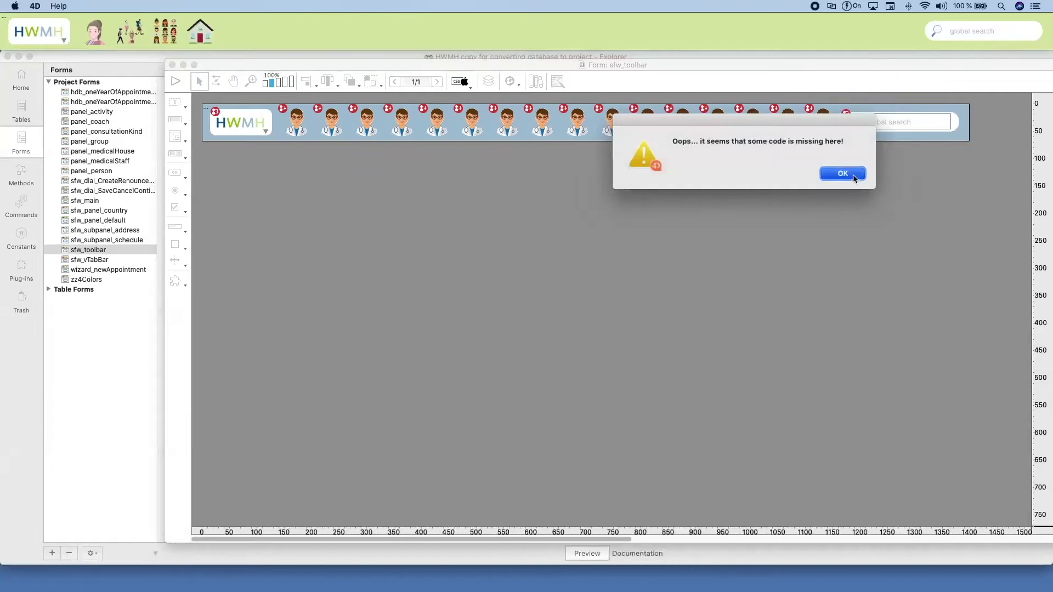
left_click(850, 175)
Step: Check the global search object's Property List, then close it and return to the Explorer
double_click(894, 125)
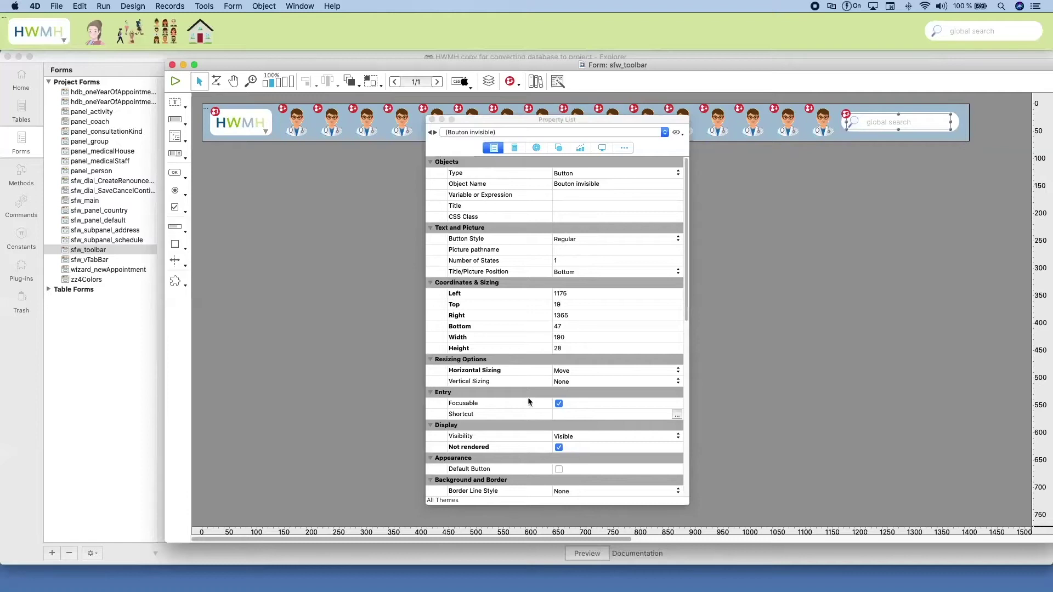
left_click(432, 120)
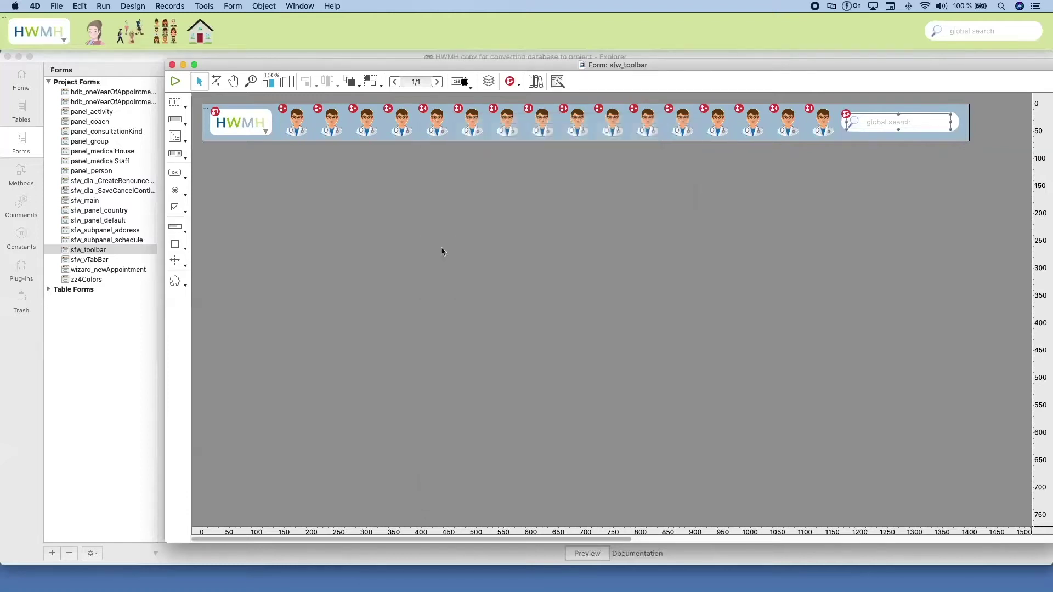
left_click(479, 550)
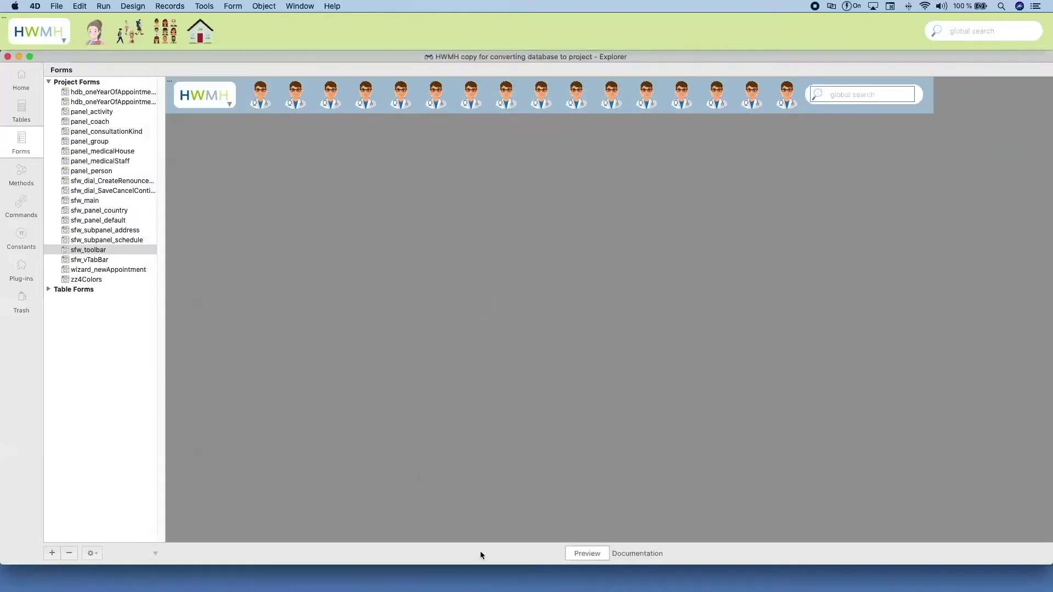
left_click(434, 573)
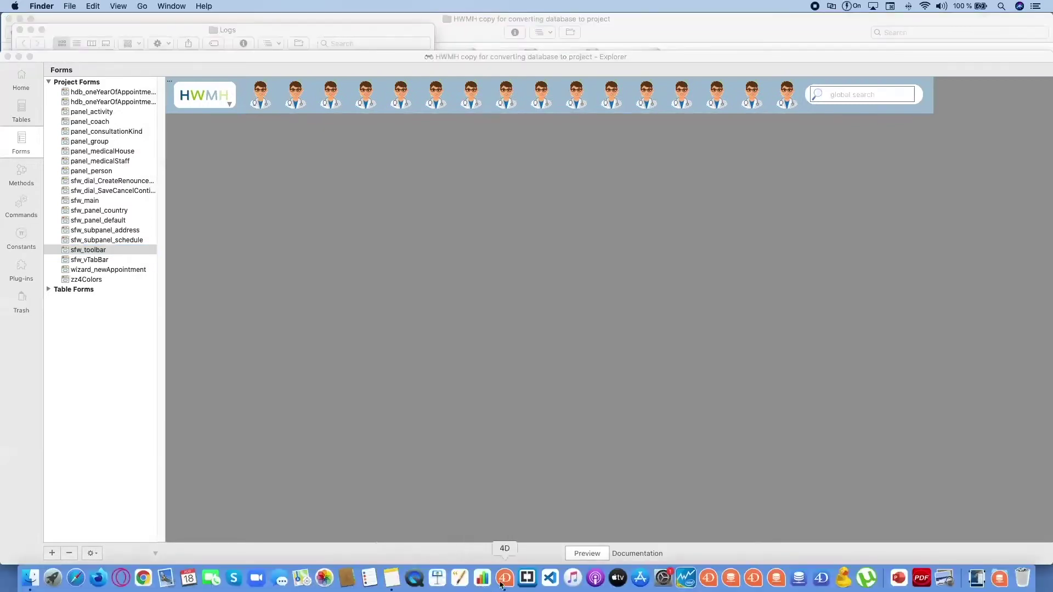
left_click(527, 577)
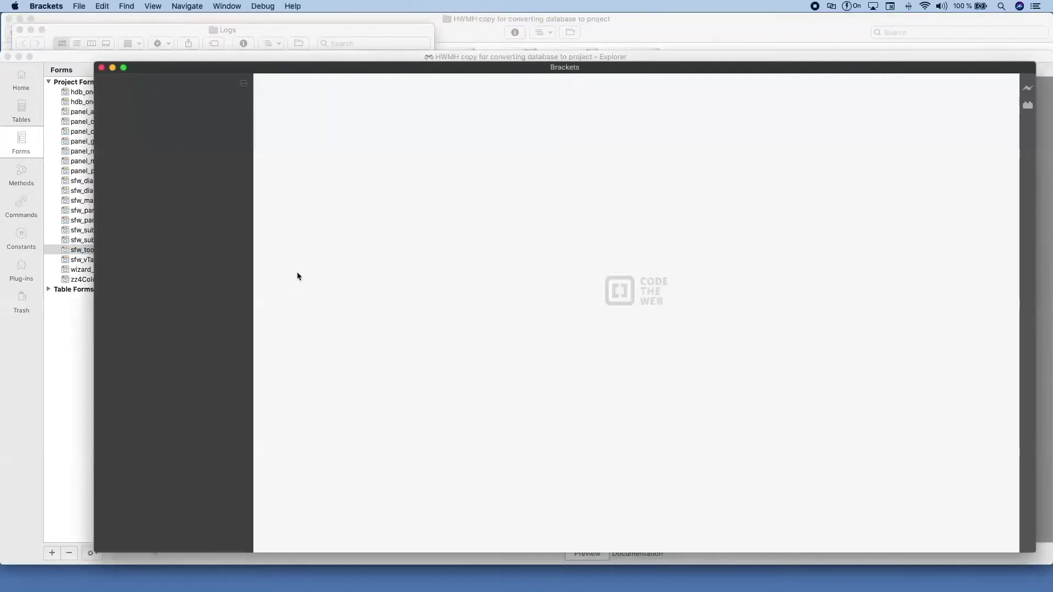
double_click(436, 150)
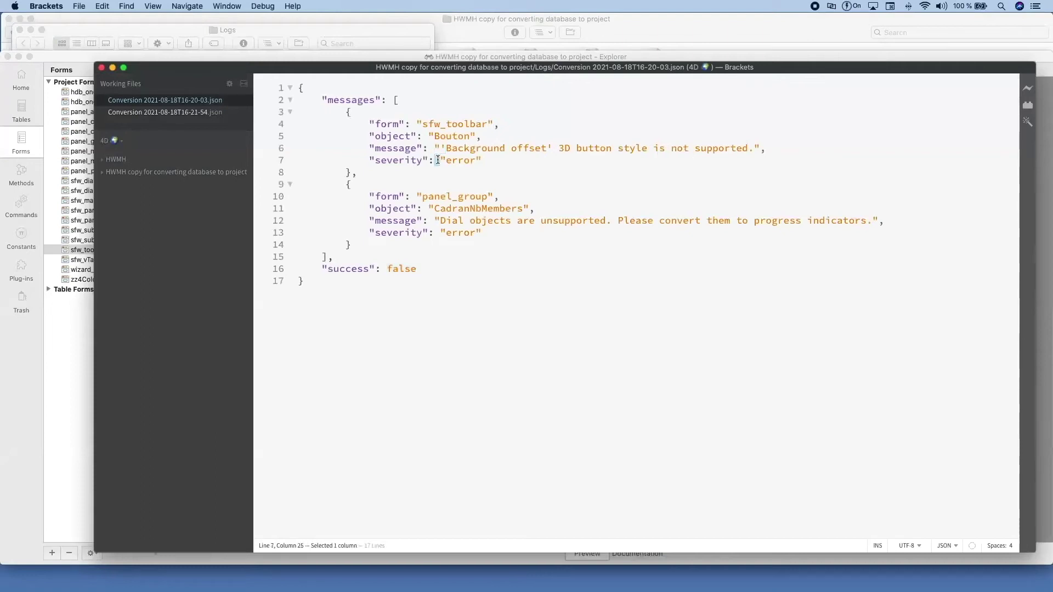
triple_click(438, 160)
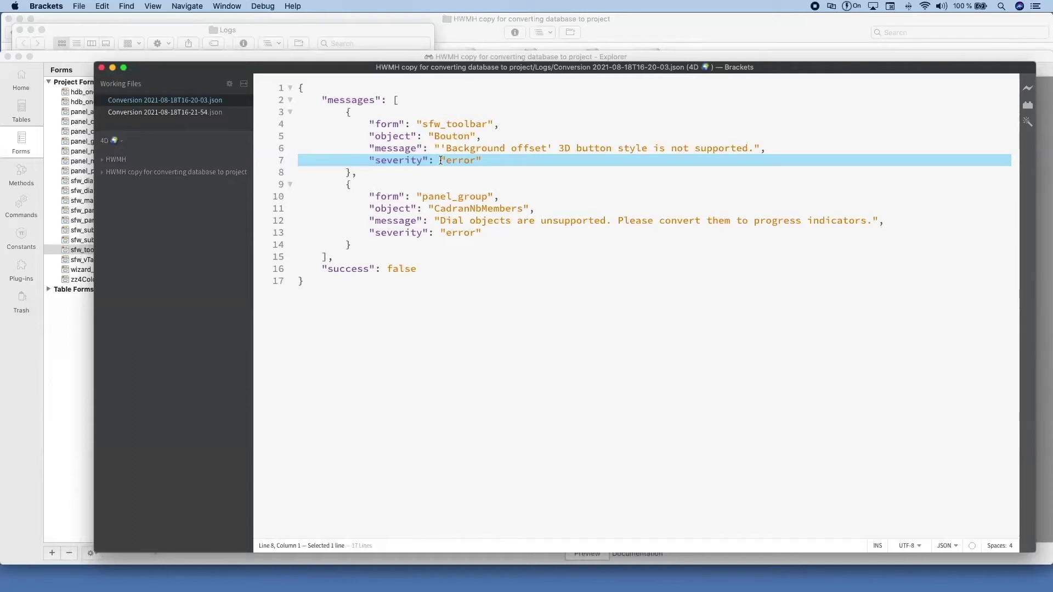
left_click(455, 160)
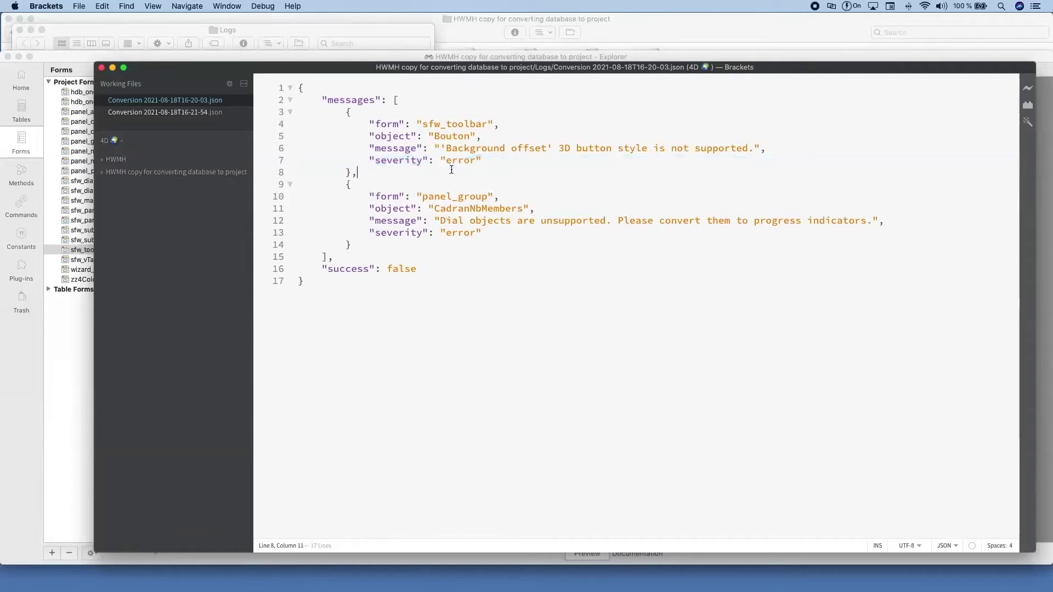
double_click(457, 161)
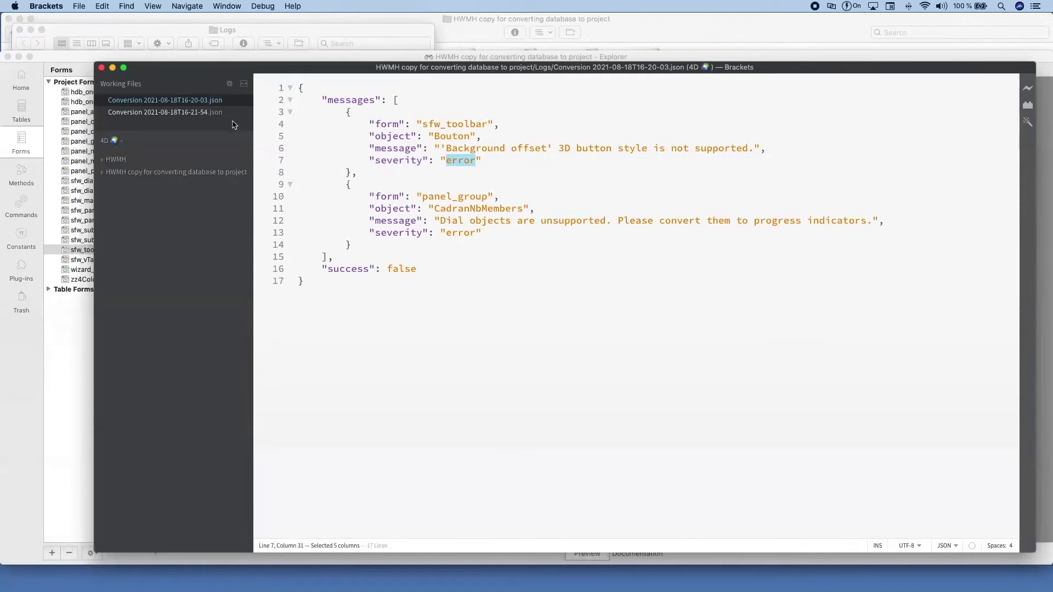
left_click(101, 68)
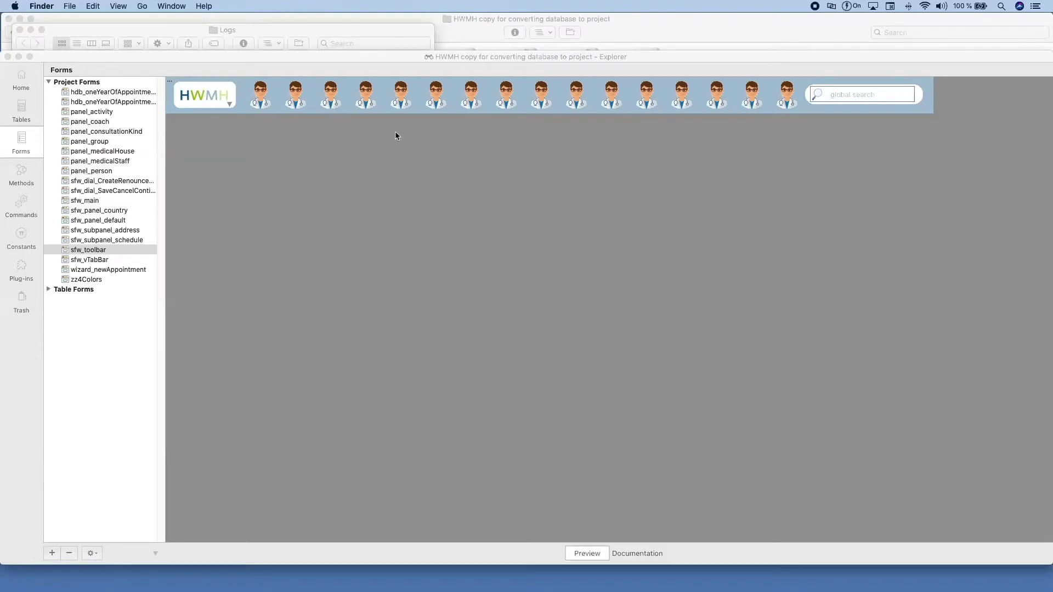
Step: Trash HWMH.4DB and HWMH.4DIndy, then move HWMH.4DD, HWMH.4DIndx and HWMH.Match into the Data folder
left_click(615, 40)
left_click(438, 110)
left_click(416, 94)
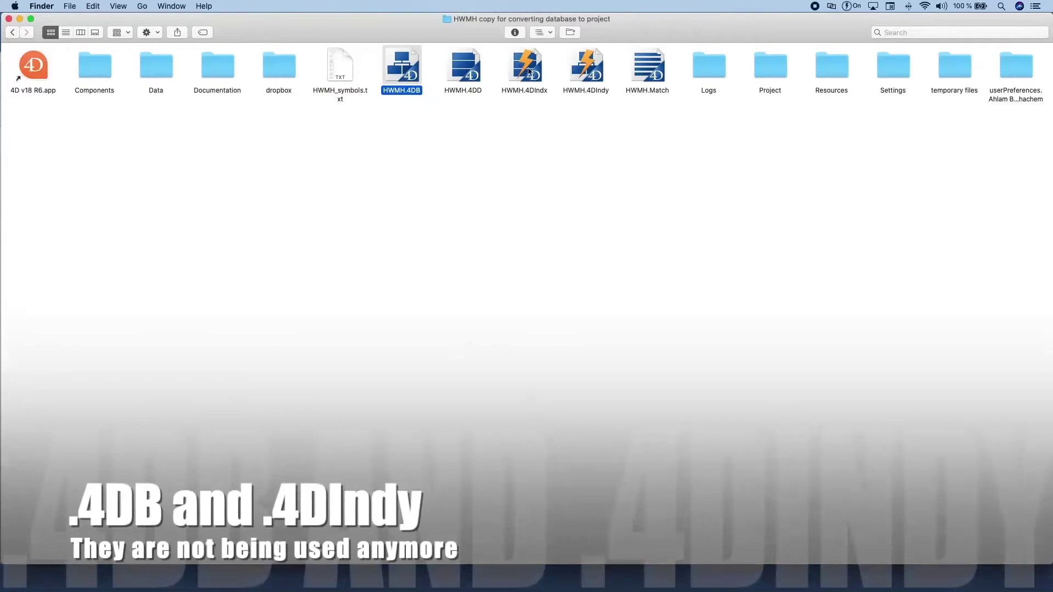
left_click(585, 77)
left_click(407, 77, "super")
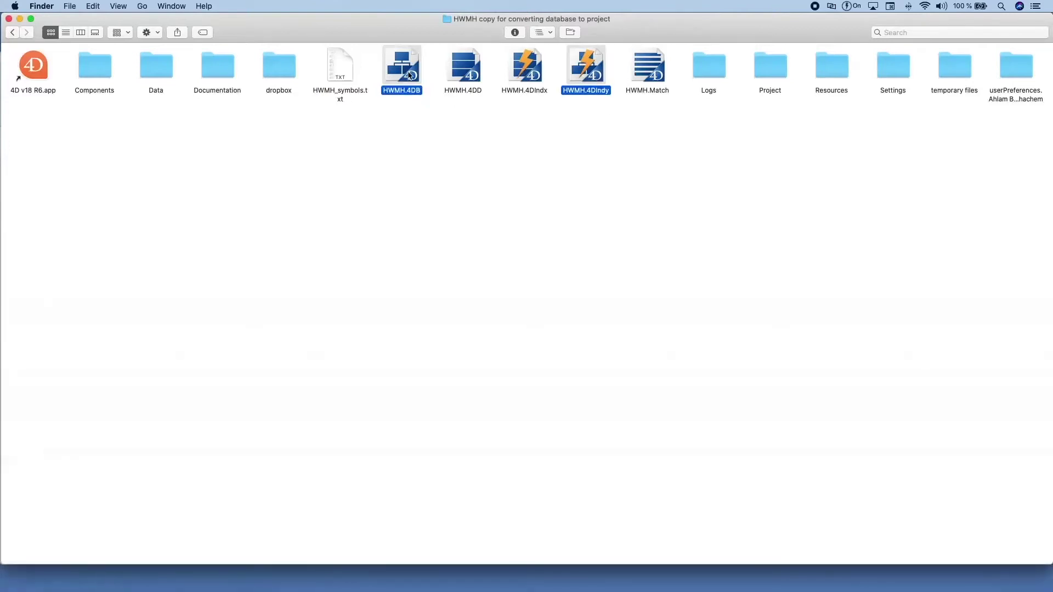
key("super+BackSpace")
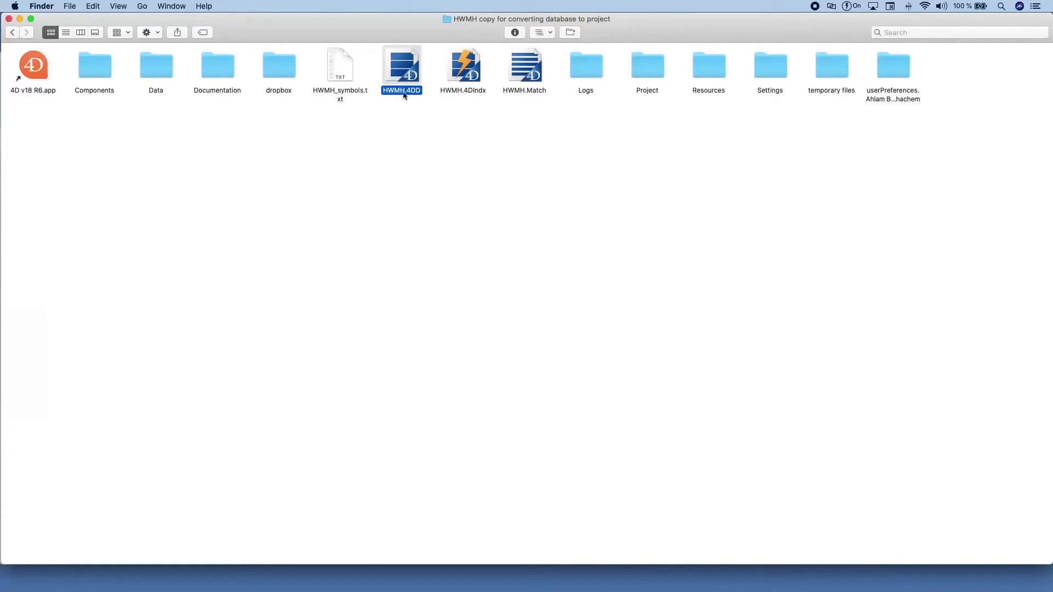
left_click(156, 72)
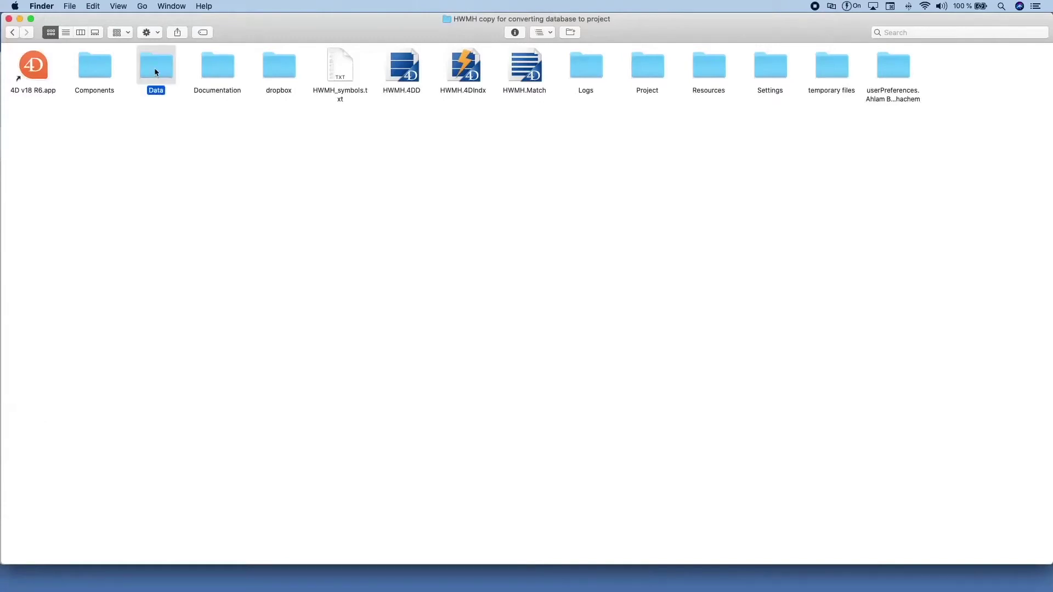
left_click_drag(535, 116, 157, 76)
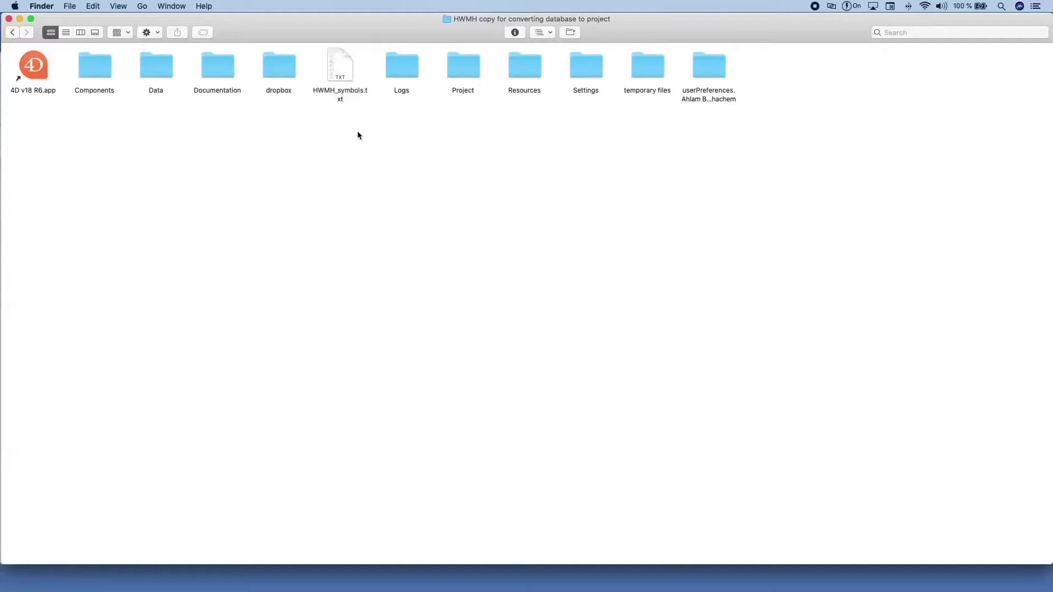
Step: Open the Project/Sources folder and switch Finder to column view
double_click(460, 64)
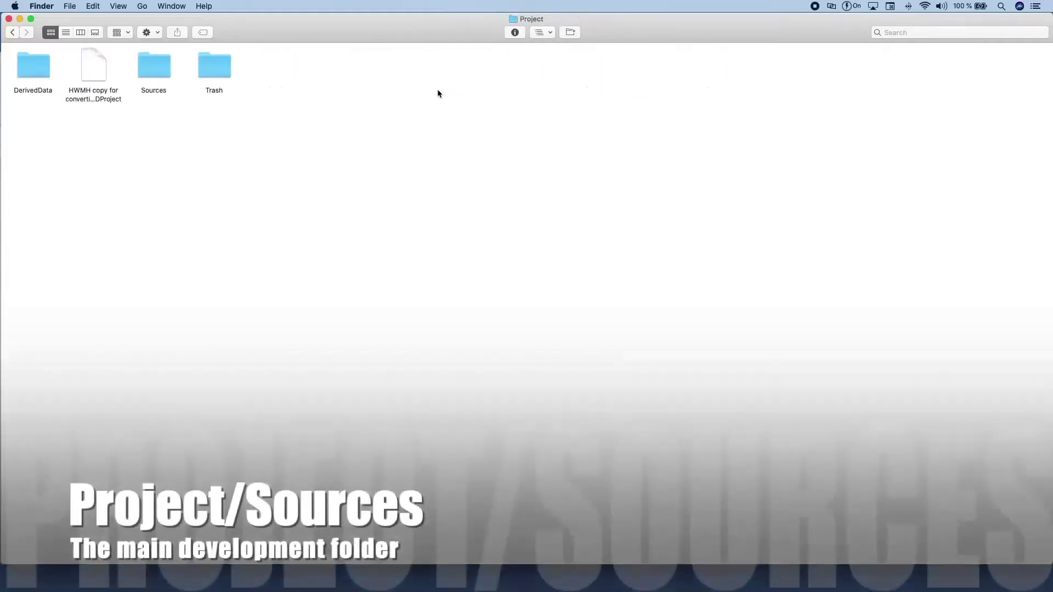
left_click(154, 77)
double_click(154, 78)
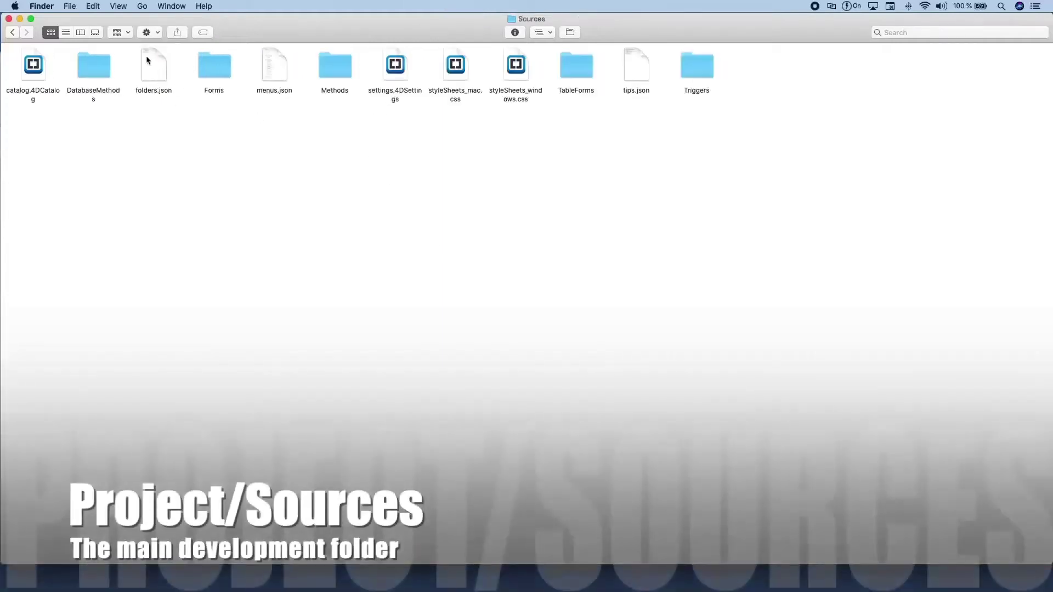
left_click(81, 32)
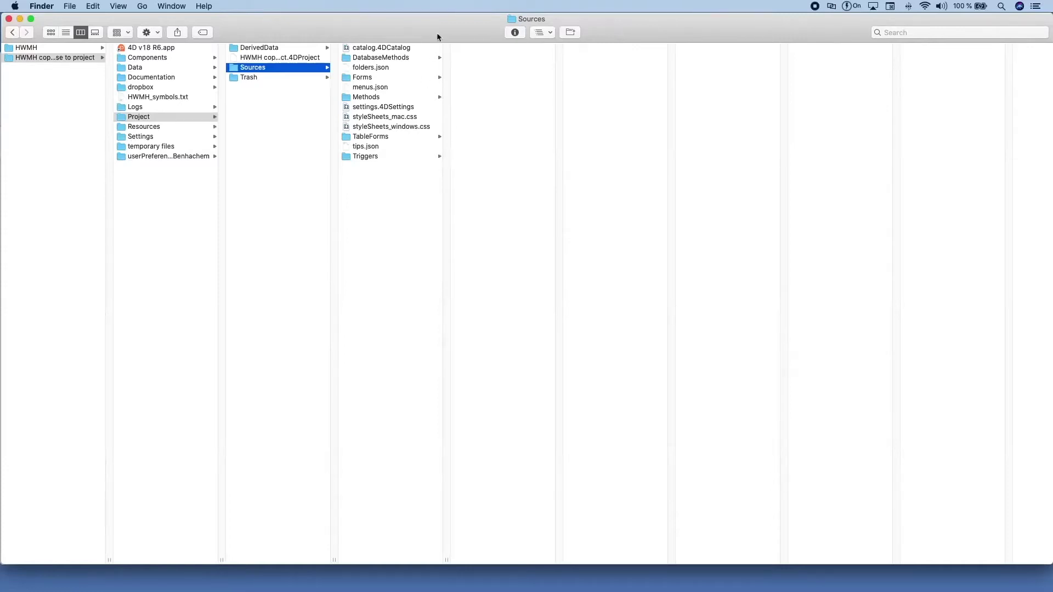
Step: Inspect the hdb_oneYearOfAppointments form's form.4DForm and method.4dm files in Brackets
left_click(377, 81)
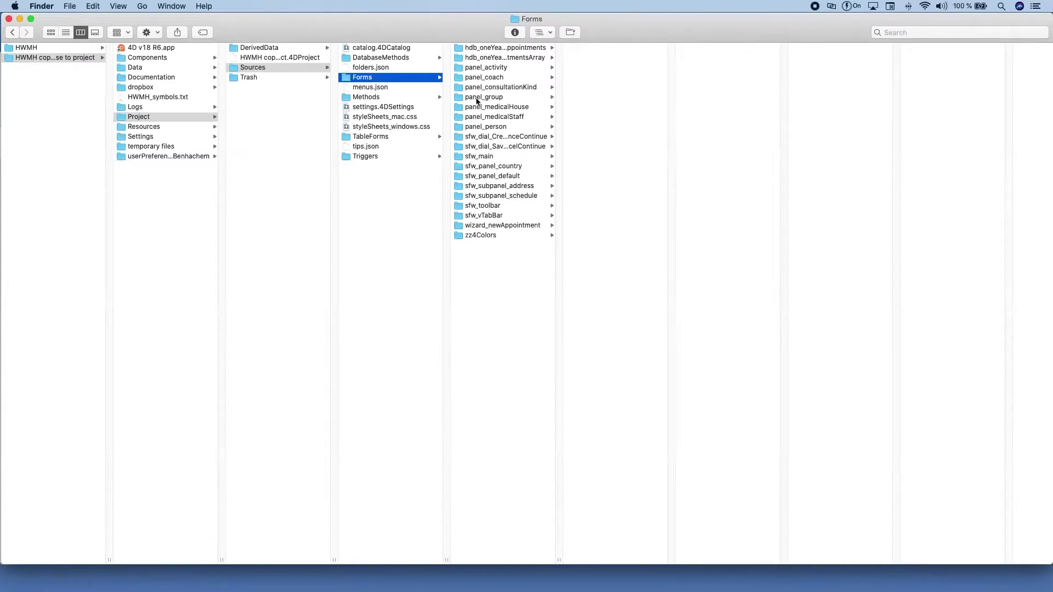
left_click(510, 48)
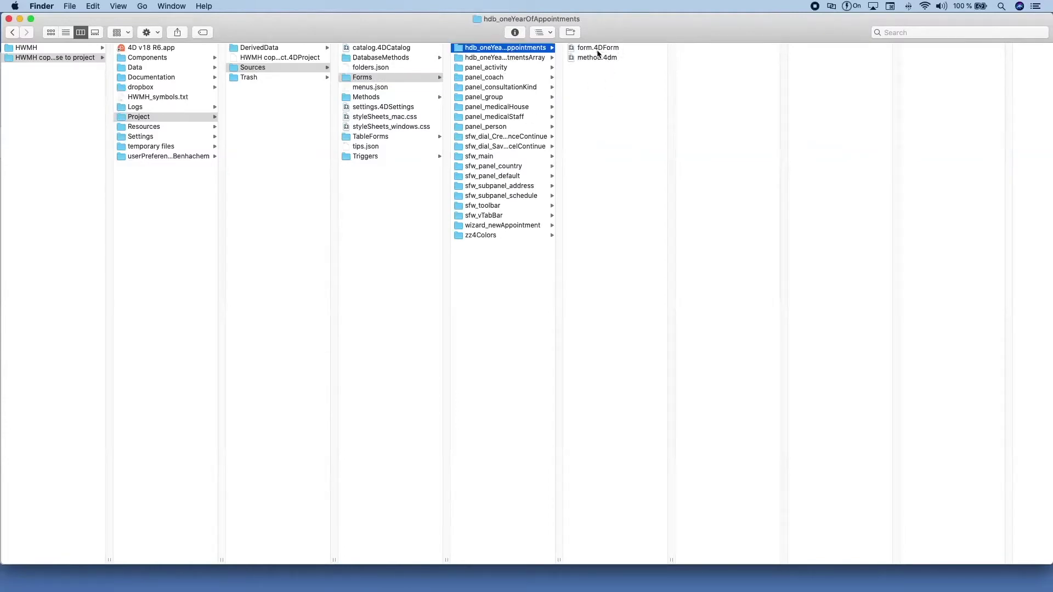
double_click(602, 51)
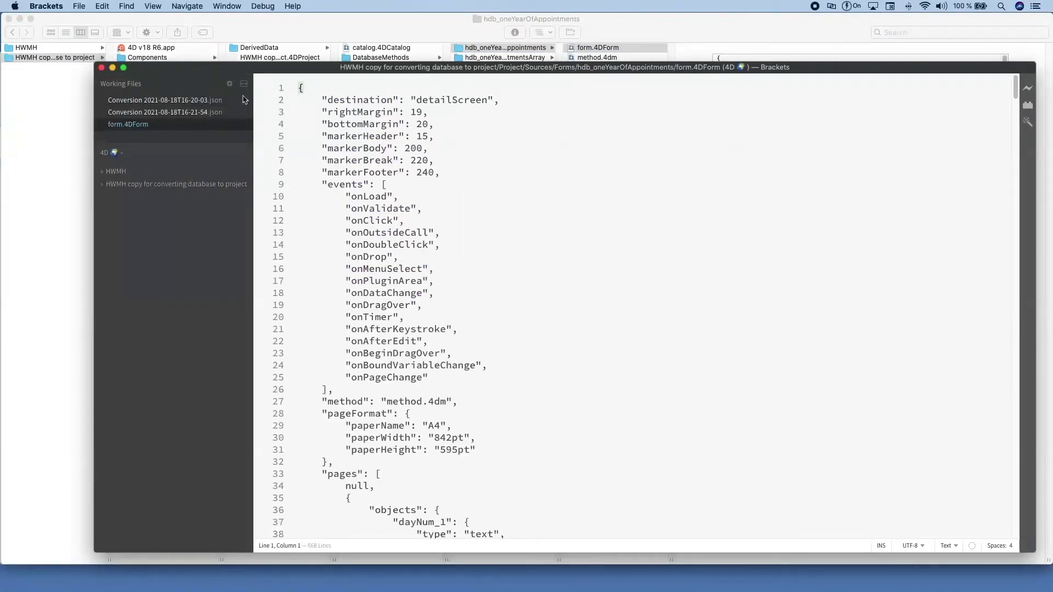
left_click(102, 68)
left_click(603, 59)
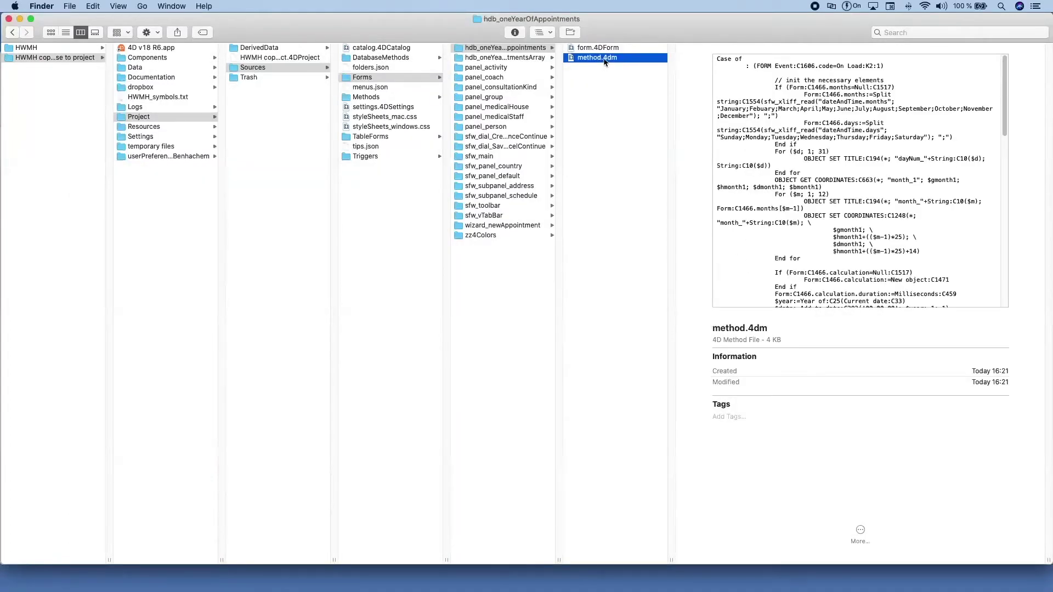
double_click(605, 59)
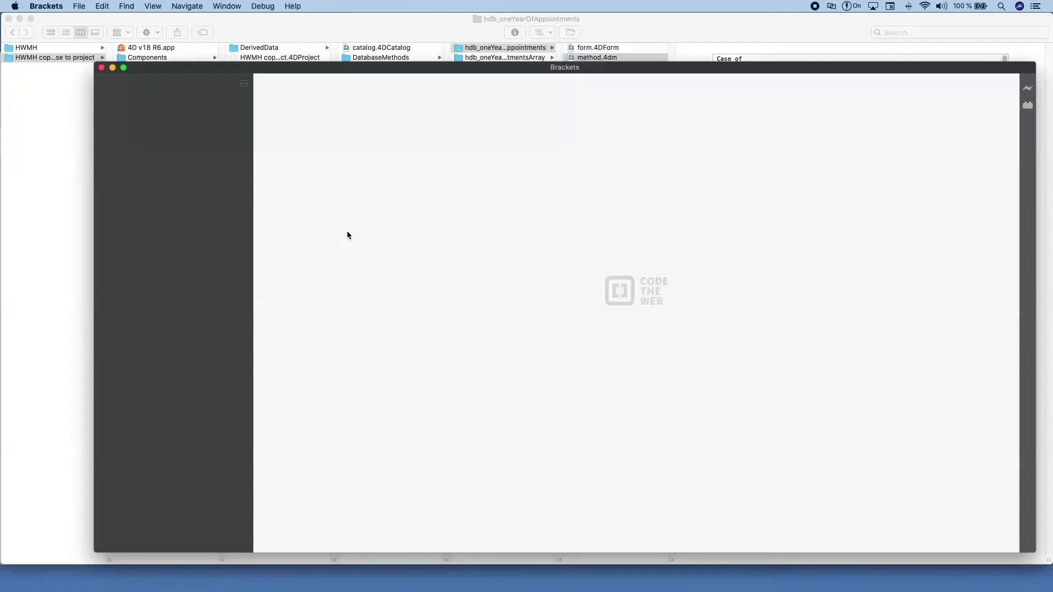
left_click(102, 67)
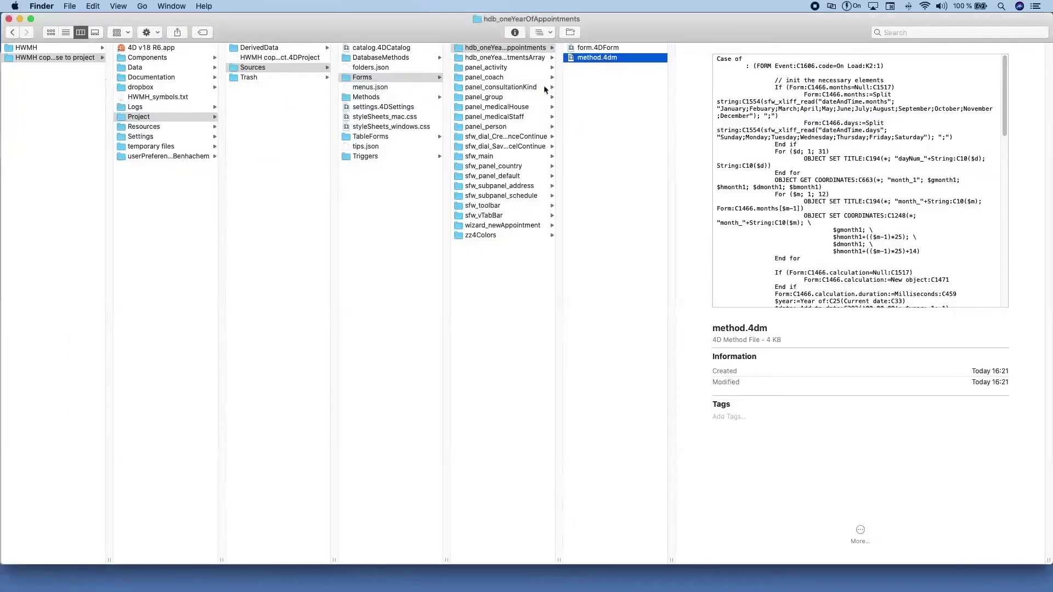
Step: Browse the Methods, TableForms, Triggers and DatabaseMethods folders, then review catalog.4DCatalog in Brackets
left_click(385, 98)
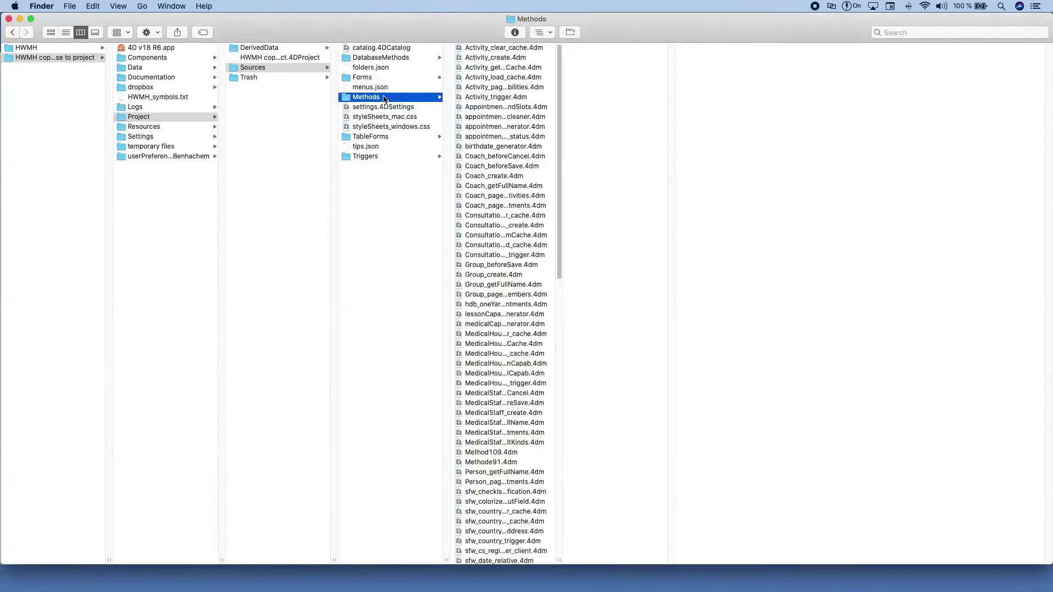
left_click(387, 137)
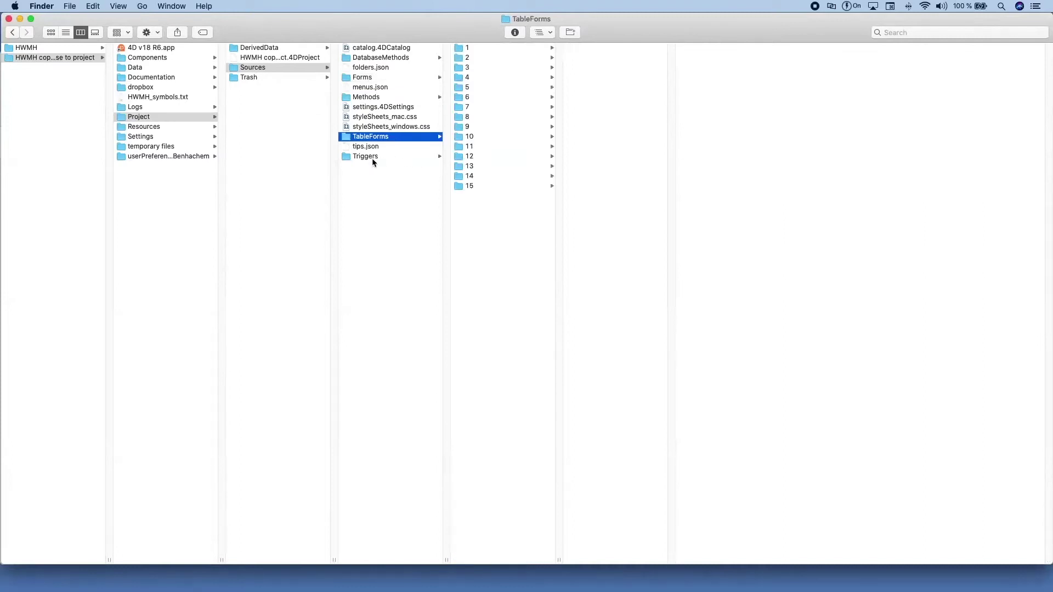
left_click(372, 158)
left_click(384, 59)
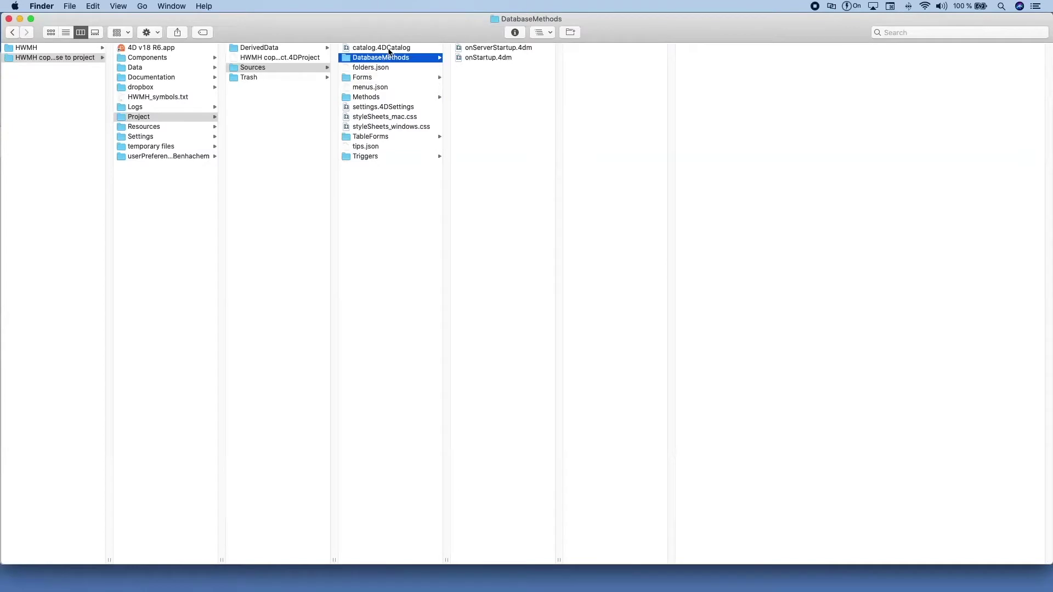
double_click(387, 49)
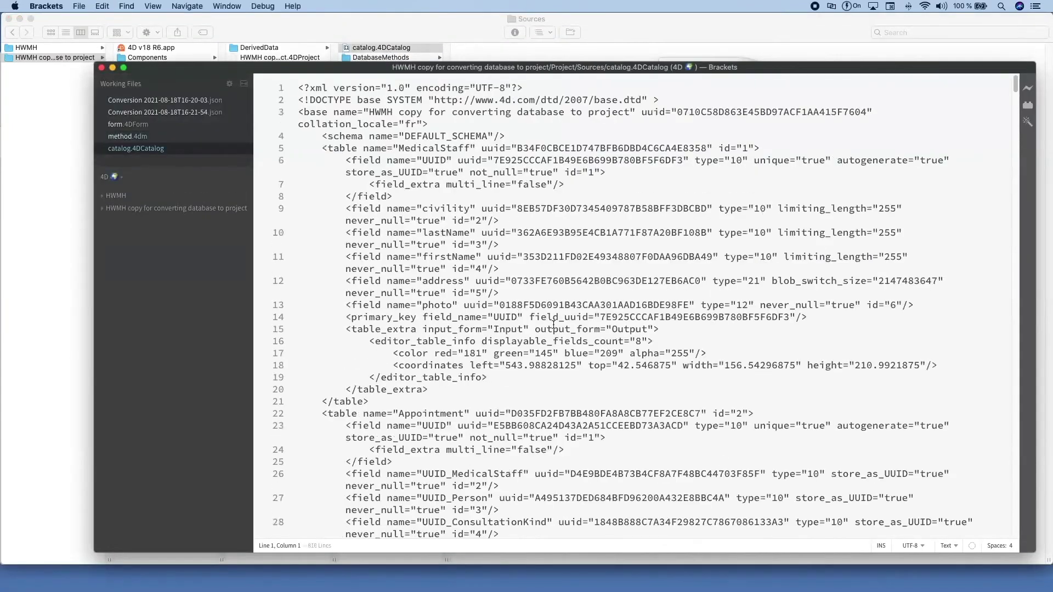
scroll(513, 243, "down", 10)
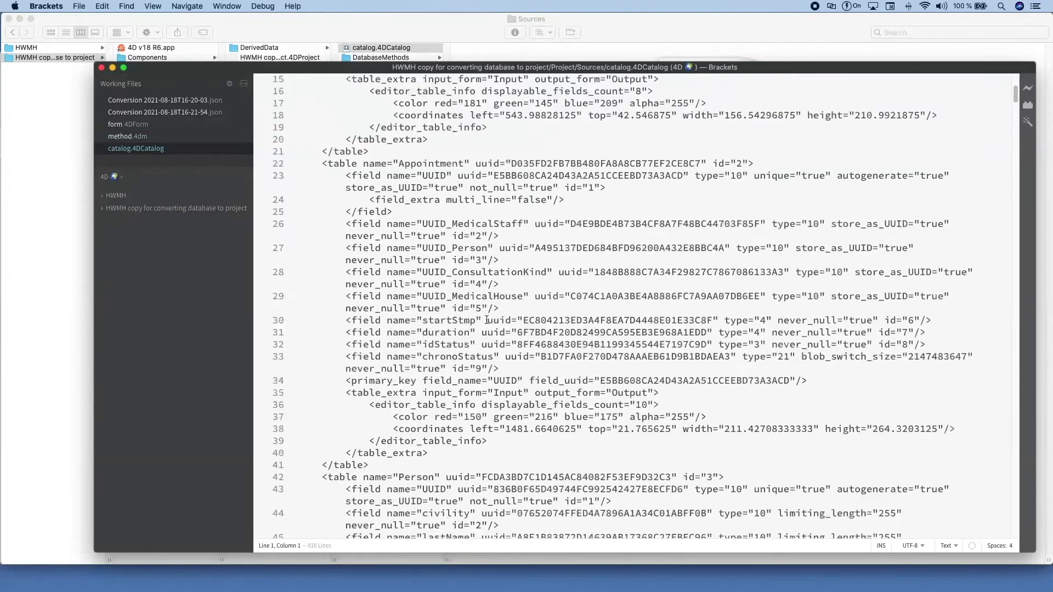
left_click(102, 68)
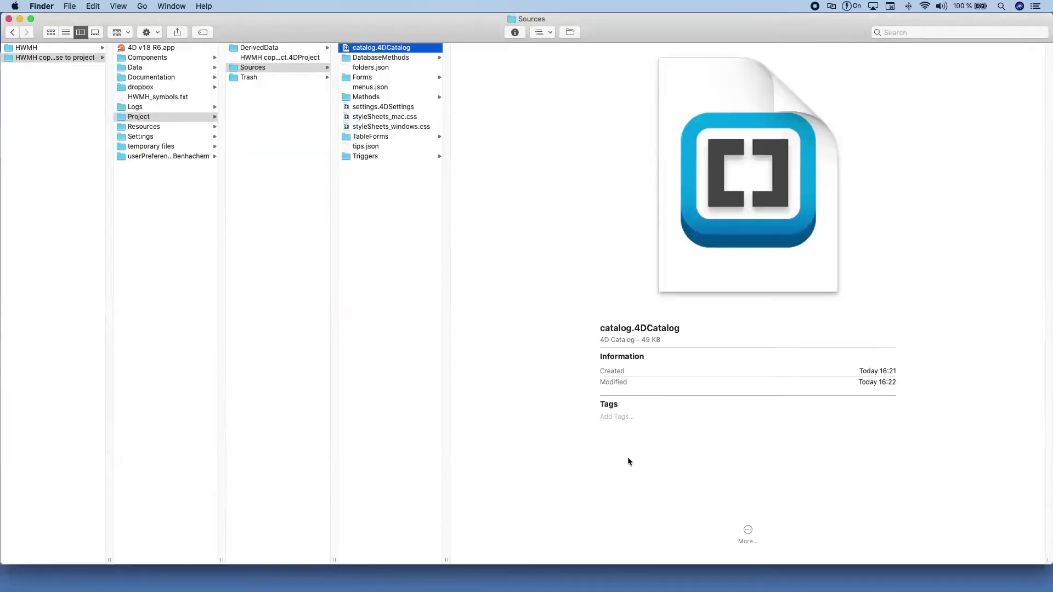
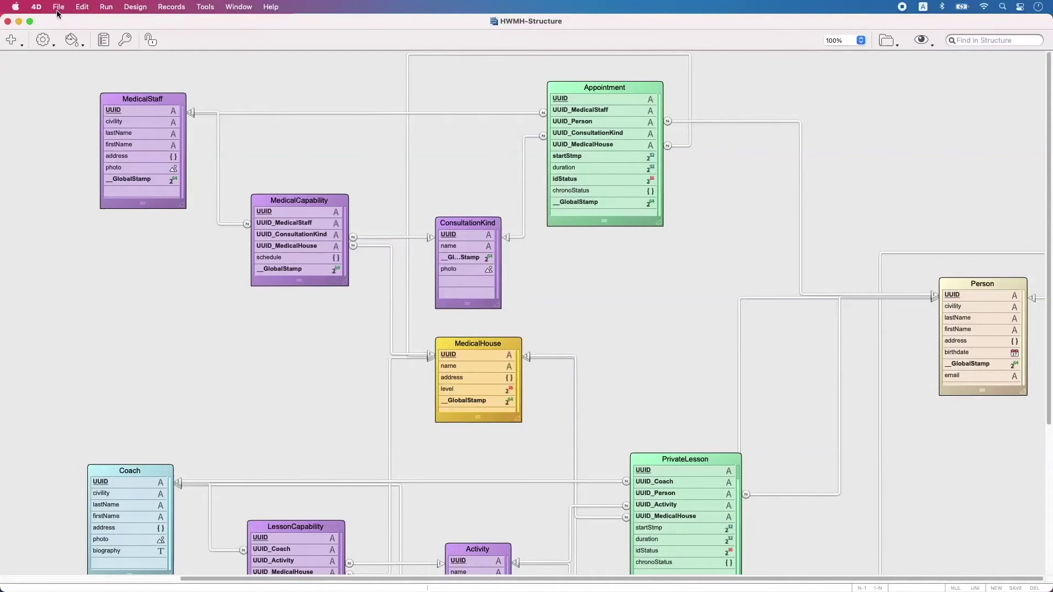
Step: Create a new 4D mobile project named HMWM
mouse_move(69, 23)
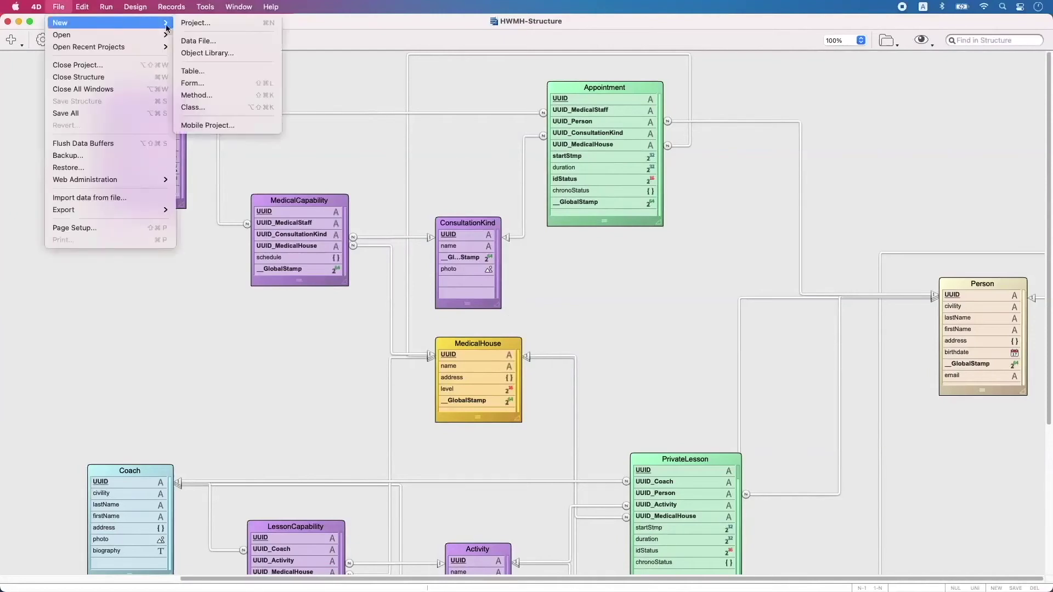
left_click(198, 126)
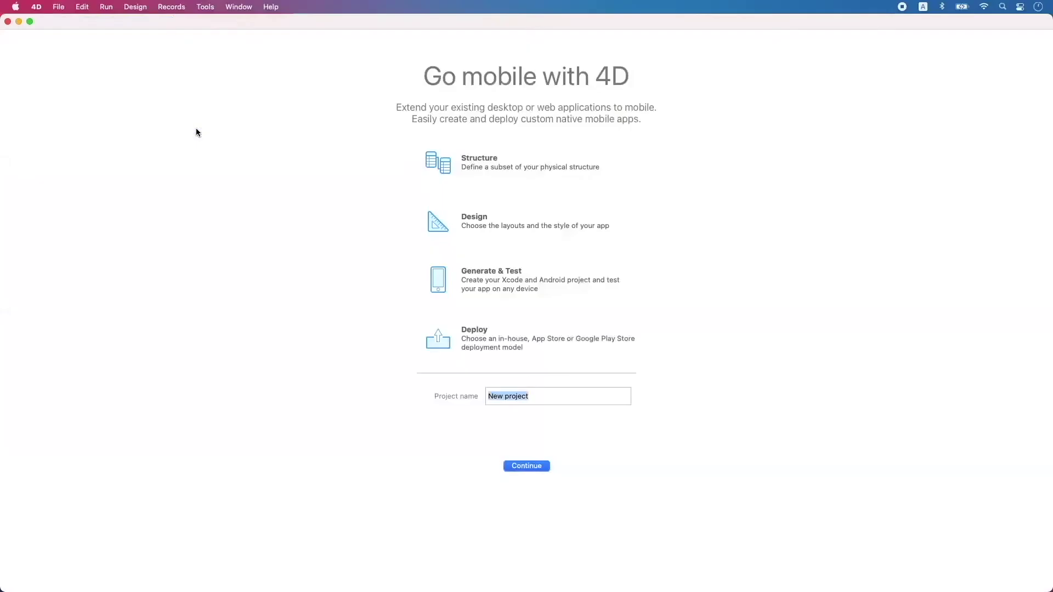
type("HMWM")
key("Return")
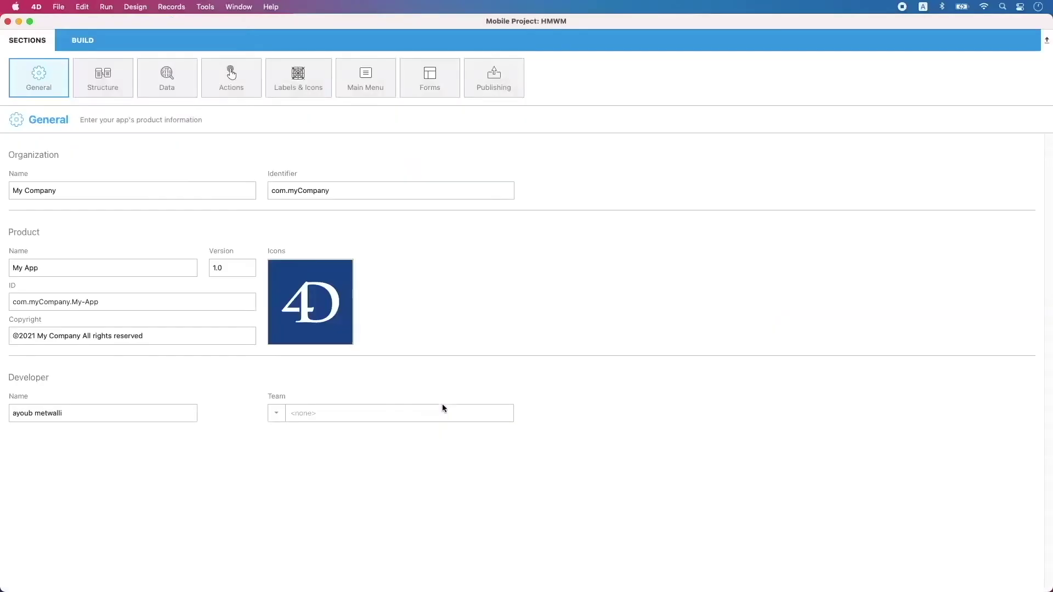
Step: Set organization to 4D, the identifier company to 4D, and product name to HMWM
triple_click(73, 190)
type("4D")
left_click_drag(333, 194, 288, 192)
type("4D")
left_click_drag(90, 266, 6, 269)
type("HMWM")
key("Tab")
Step: Use the tree logo as app icon, set copyright to 4D and team to WT TEAM
right_click(289, 280)
left_click(314, 310)
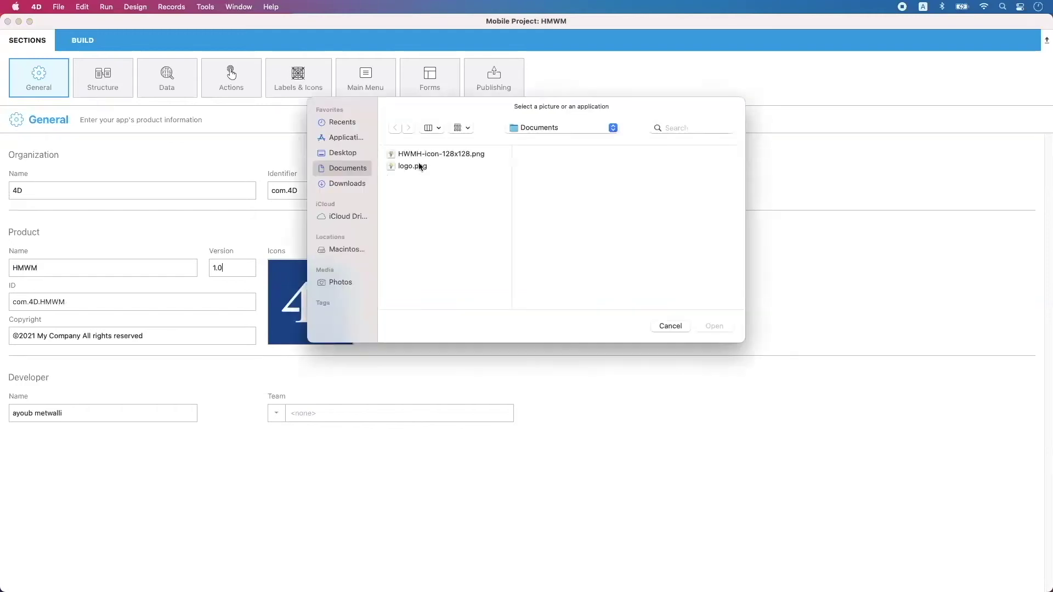
double_click(419, 166)
left_click_drag(82, 337, 36, 336)
type("4D")
left_click(306, 413)
type("WT TEAM")
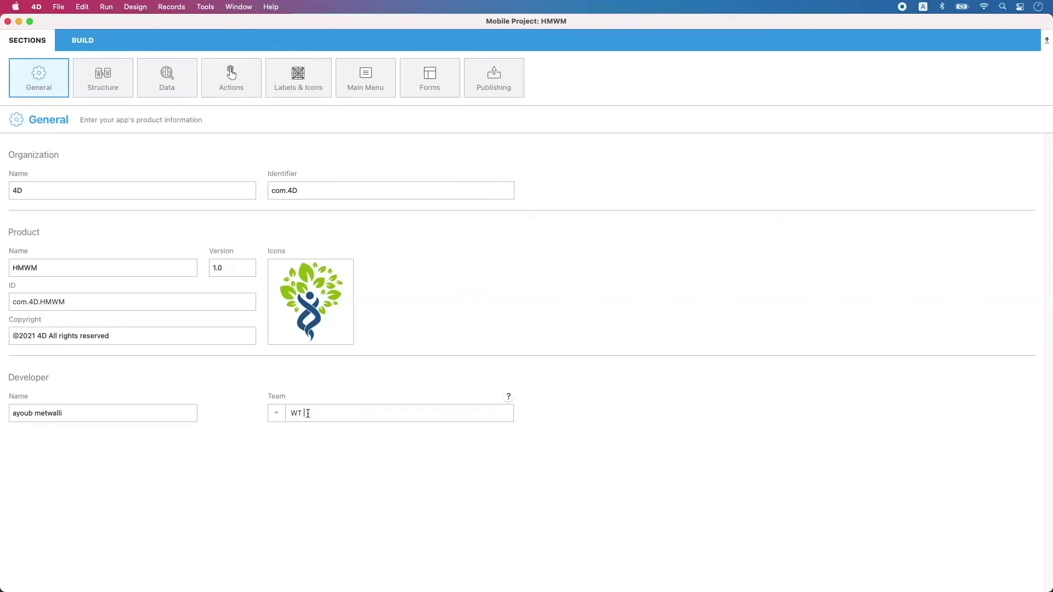
left_click(113, 95)
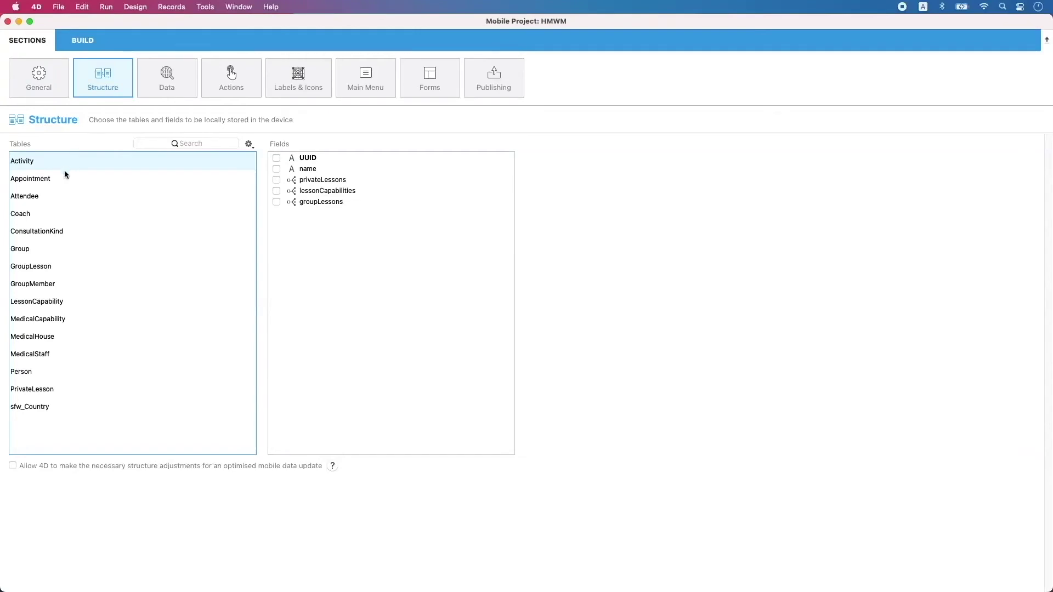
Step: Publish Appointment's startStmp, duration, medicalStaff and consultationKind fields
left_click(47, 178)
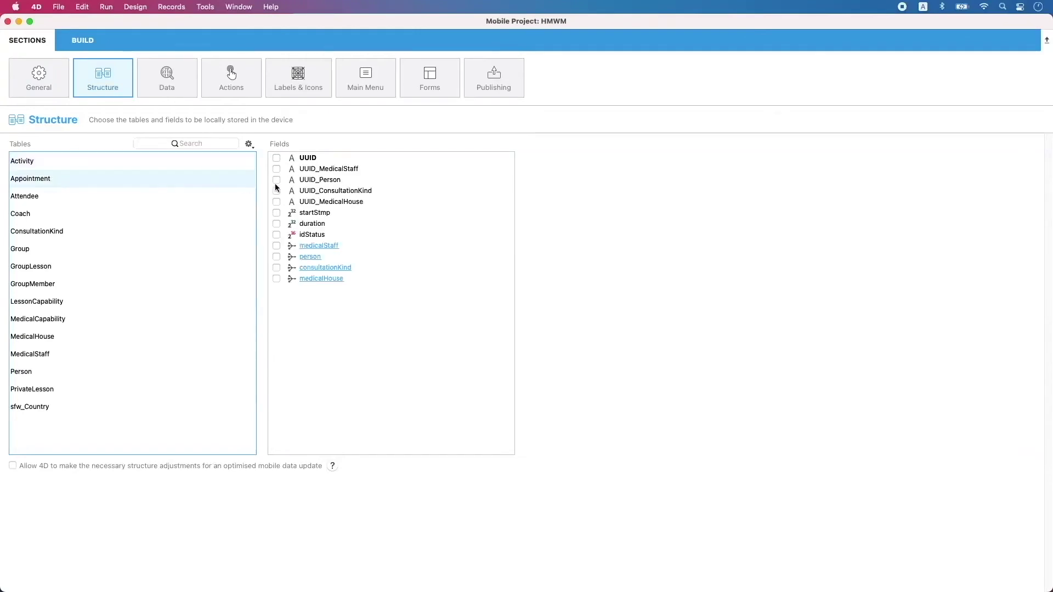
left_click(276, 212)
left_click(276, 224)
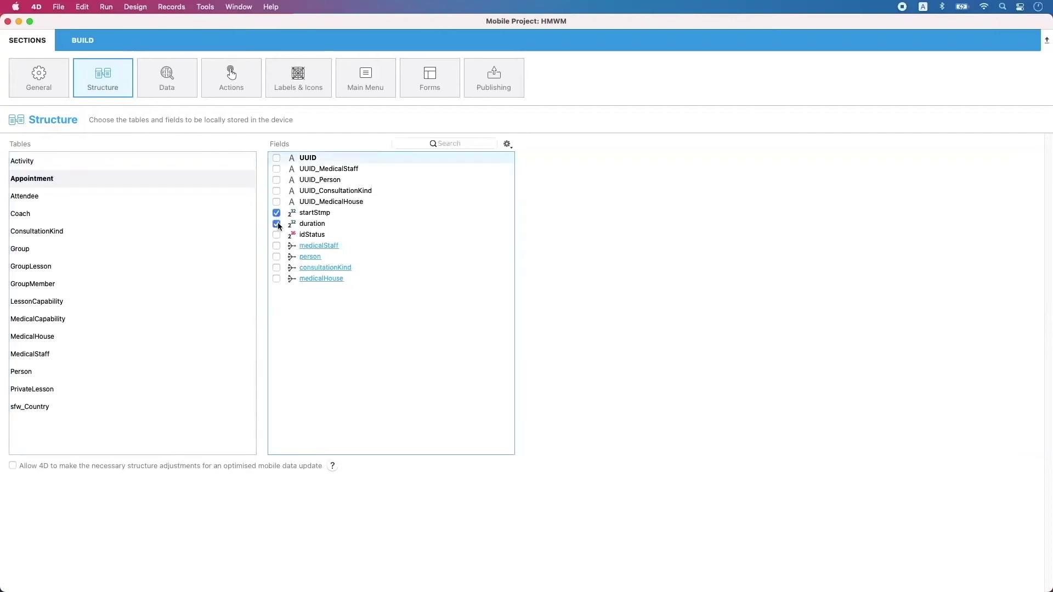
left_click(277, 246)
left_click(276, 268)
Step: Publish ConsultationKind's name and photo fields
left_click(40, 232)
left_click(276, 169)
left_click(277, 180)
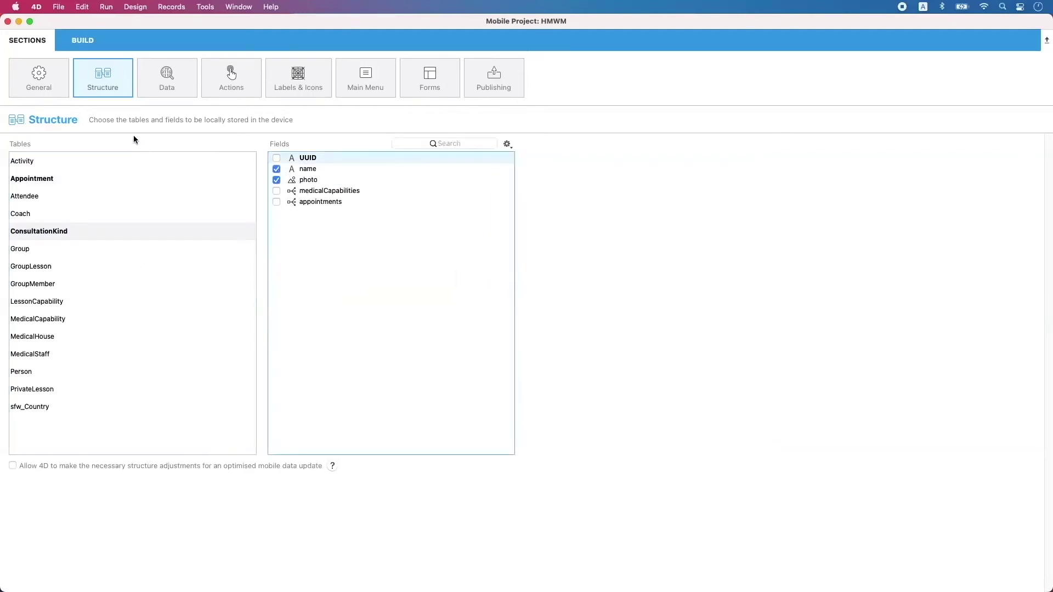
left_click(166, 88)
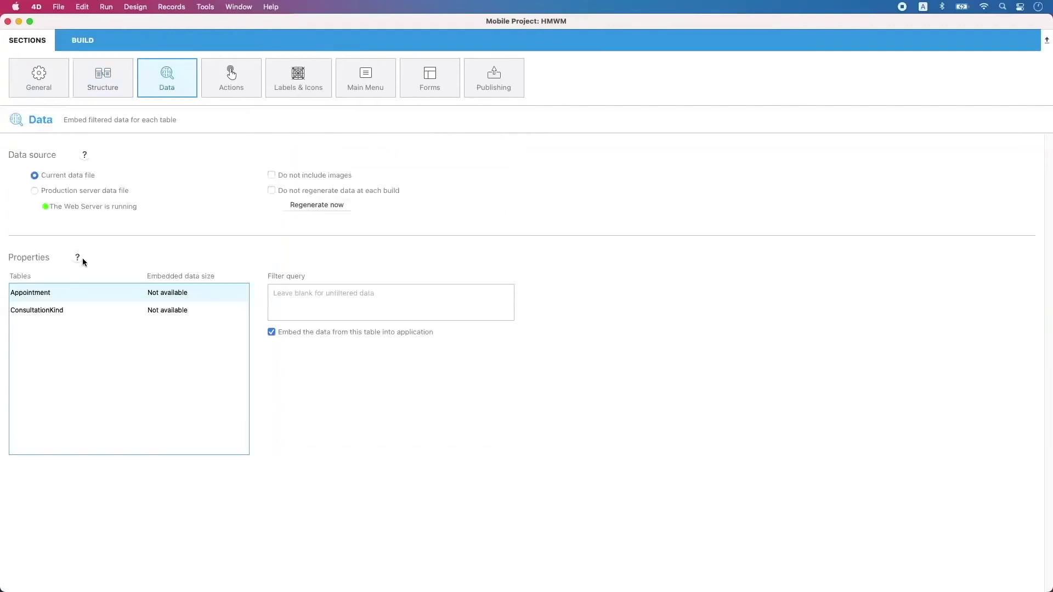
Step: Filter Appointment data with a query on UUID_Person, status and start stamp, and validate it
left_click(317, 297)
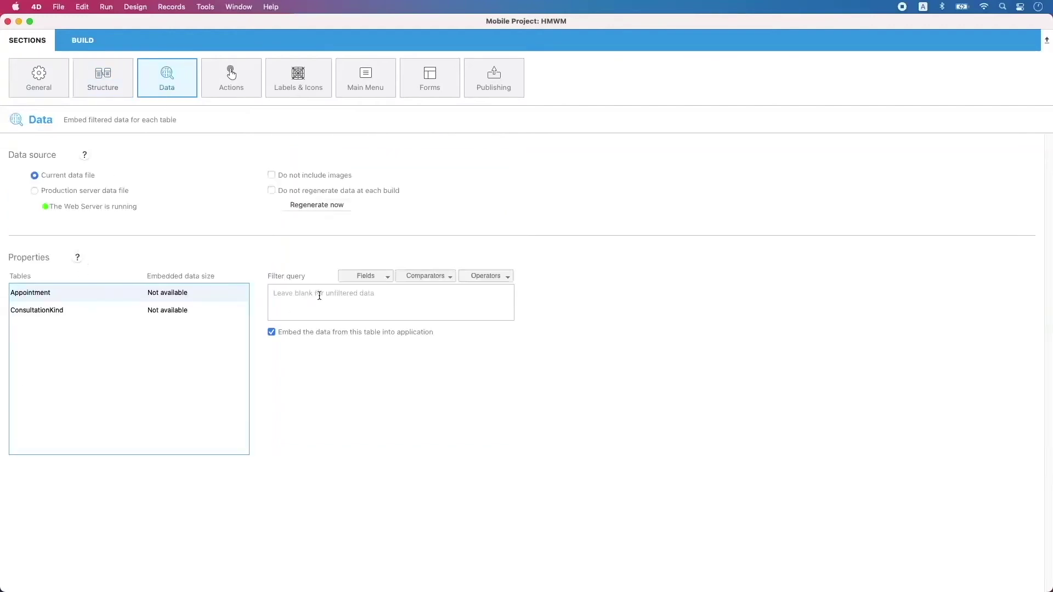
left_click(363, 277)
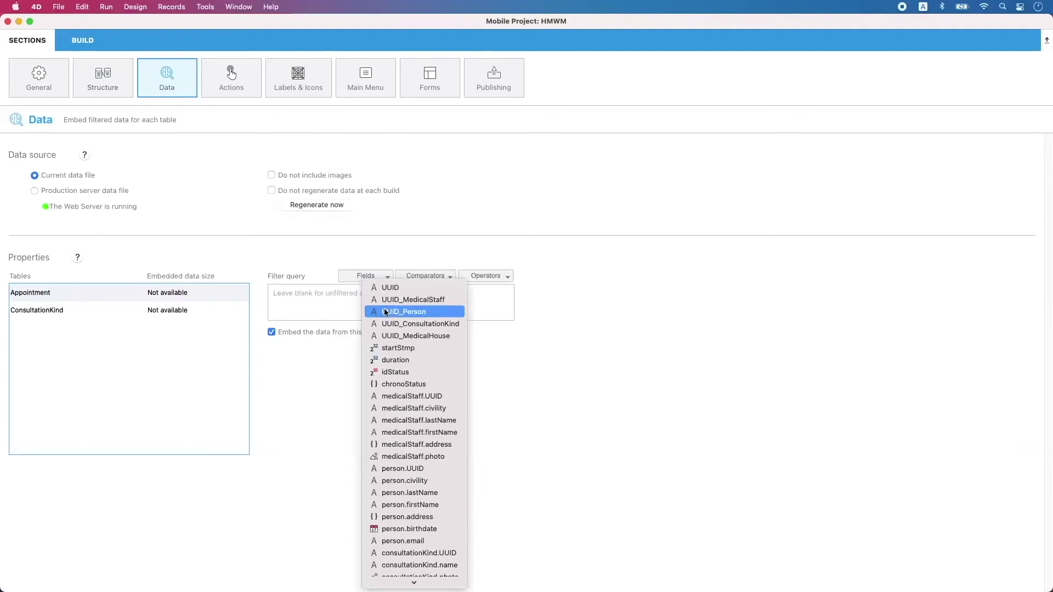
left_click(404, 312)
type("UUID_Person = :UUID & idStatus > -1 & startStmp >= :stmp")
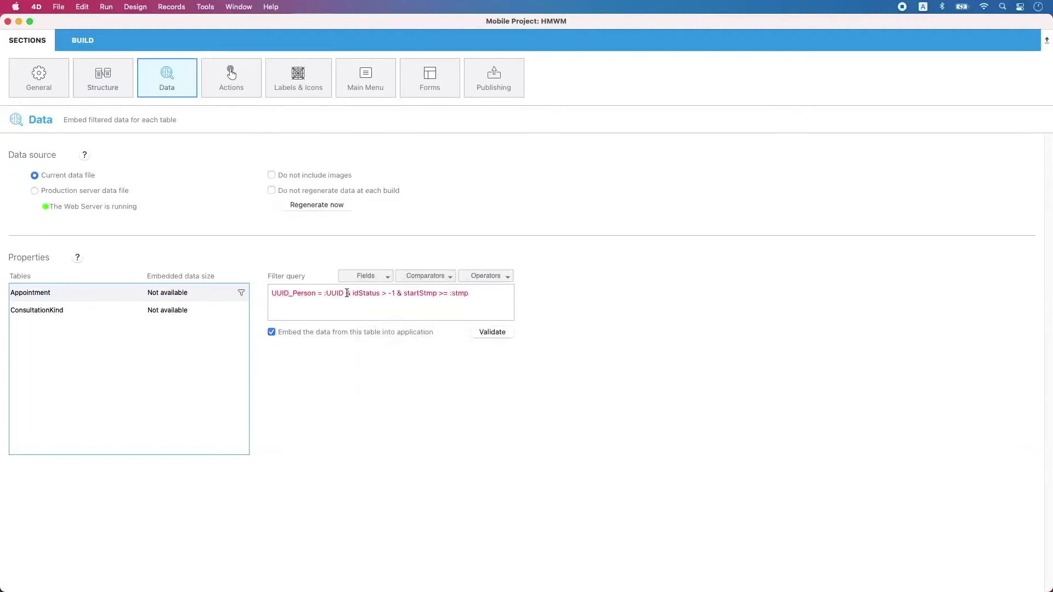
left_click(476, 333)
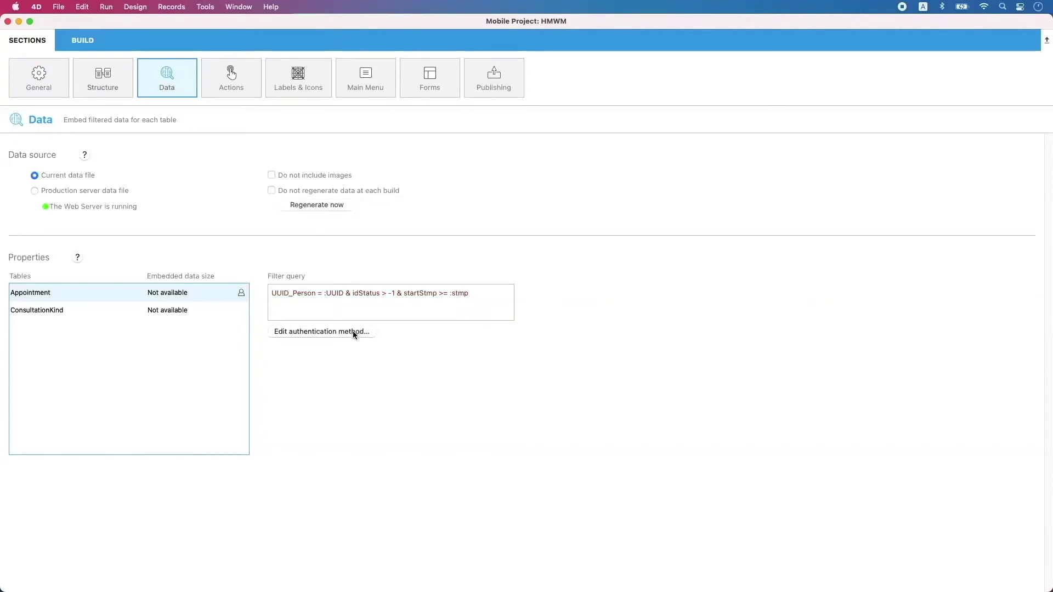
Step: Add an email-checking authentication method with pasted code, save it and close the editor
left_click(351, 331)
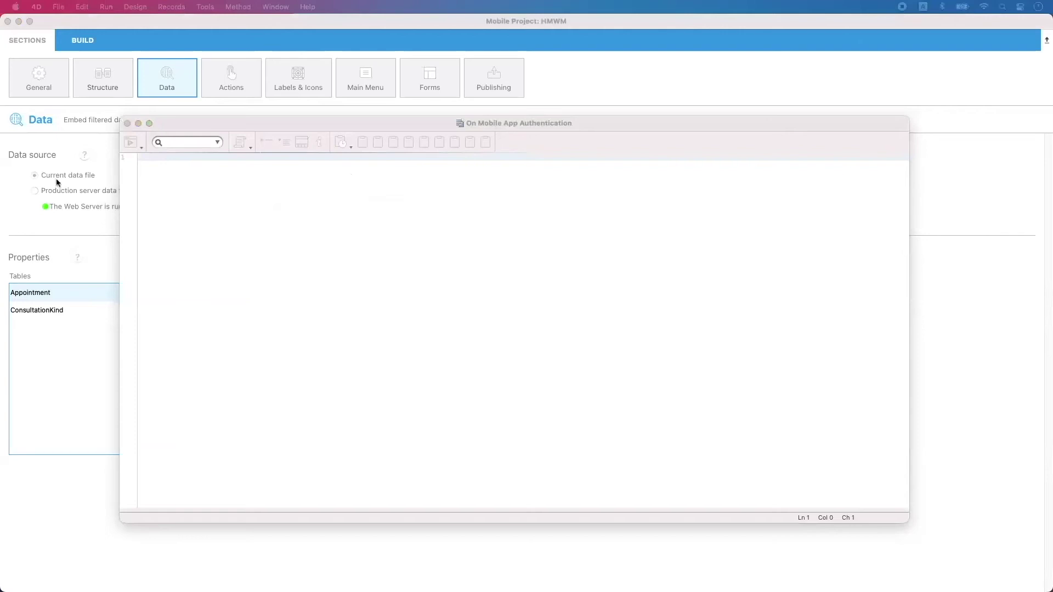
left_click(308, 206)
type("#DECLARE($request : Object)->$response : Object  // $request // Informations provided by mobile application $response:=New object  // Informations returned to mobile application  // Check user email If ($request.email#Null) $user:=ds.Person.query(\"email = :1\"; $request.email) If ($user.length=1) $response.success:=True $response.userInfo:=New object(\\ \"email\"; $request.email; \\ \"UUID\"; $user.first().UUID; \\ \"stmp\"; sfw_stmp_build(Current date; ?00:00:00?)) Else $response.success:=False End if Else $response.success:=False End if  // Optional message to display on mobile App. If ($response.success) $response.statusText:=sfw_xliff_read(\"mobile.connected\"; \"You are successfully authenticated\") Else $response.statusText:=sfw_xliff_read(\"mobile.notAuthorized\"; \"Sorry, you are not authorized to use this application\") End if")
key("super+s")
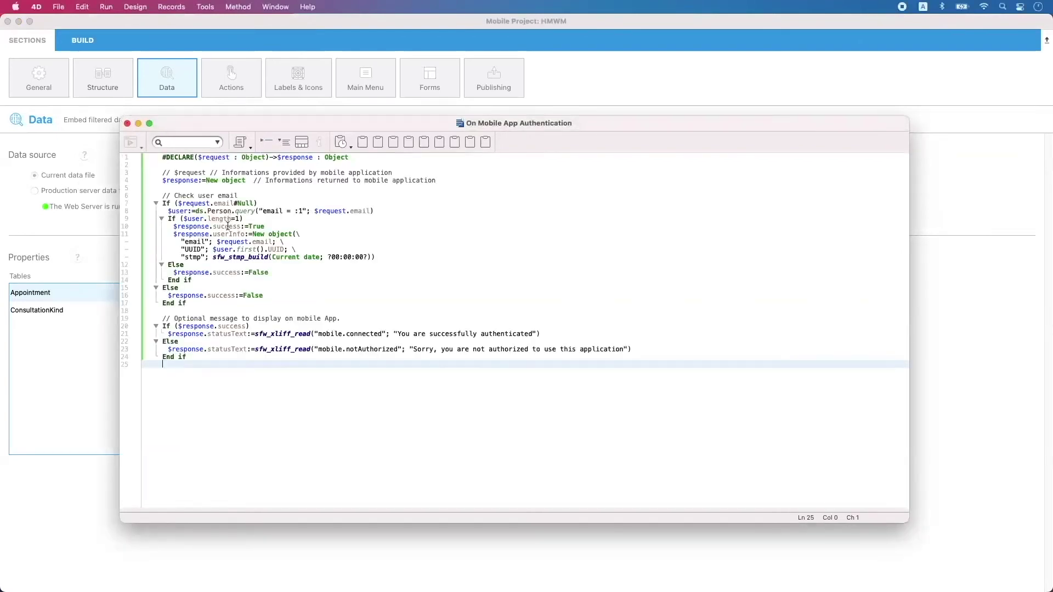
left_click(127, 124)
Step: Add a new action named booking with a book icon
left_click(231, 77)
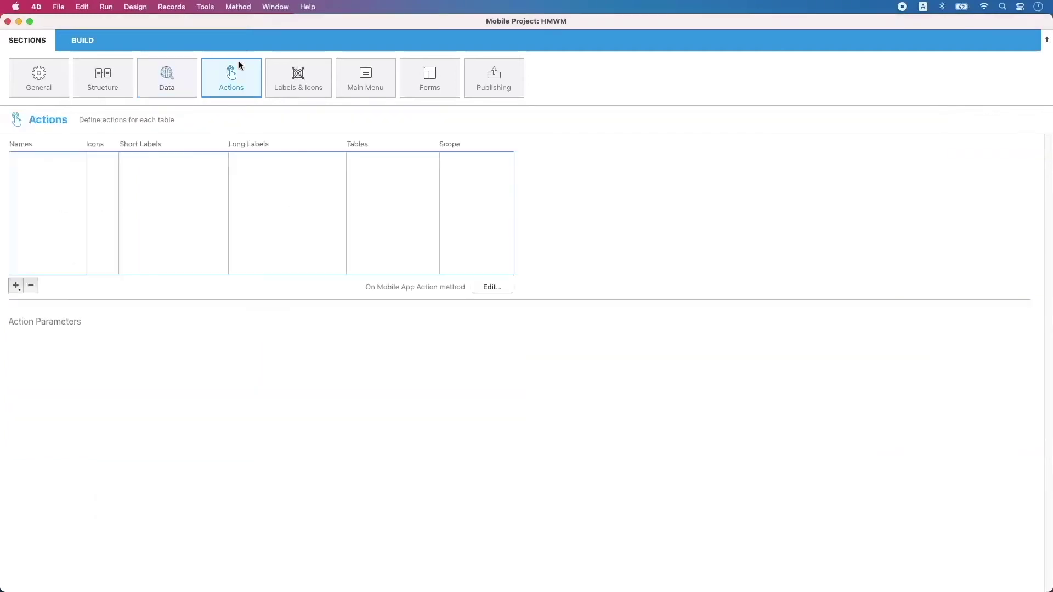
left_click(16, 286)
double_click(33, 164)
type("booking")
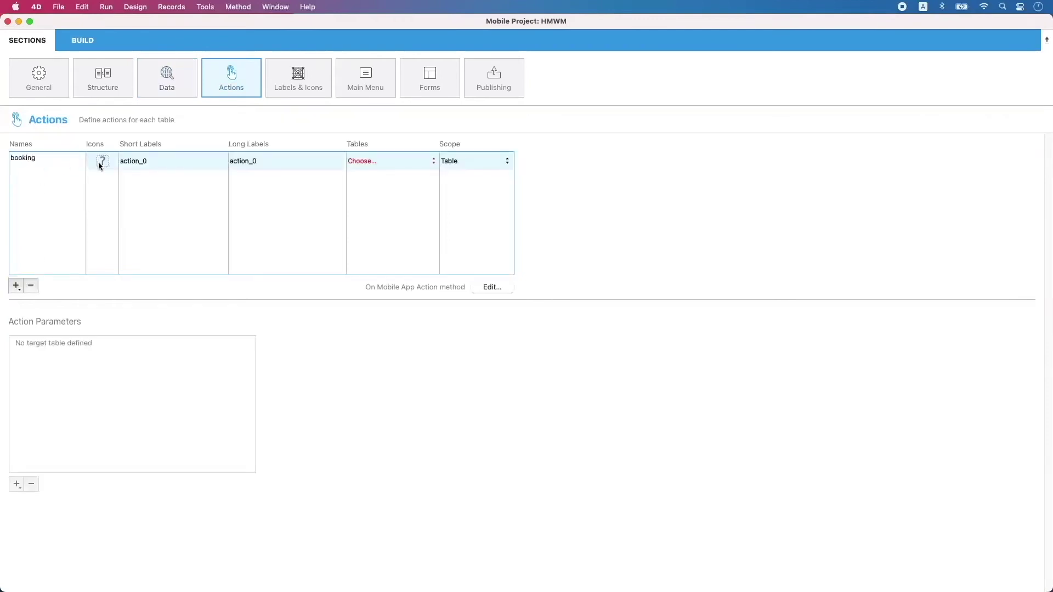
left_click(99, 162)
left_click(582, 185)
Step: Label the booking action Book, apply it to ConsultationKind, scoped to the current entity
double_click(140, 162)
type("Book")
double_click(244, 162)
type("Book")
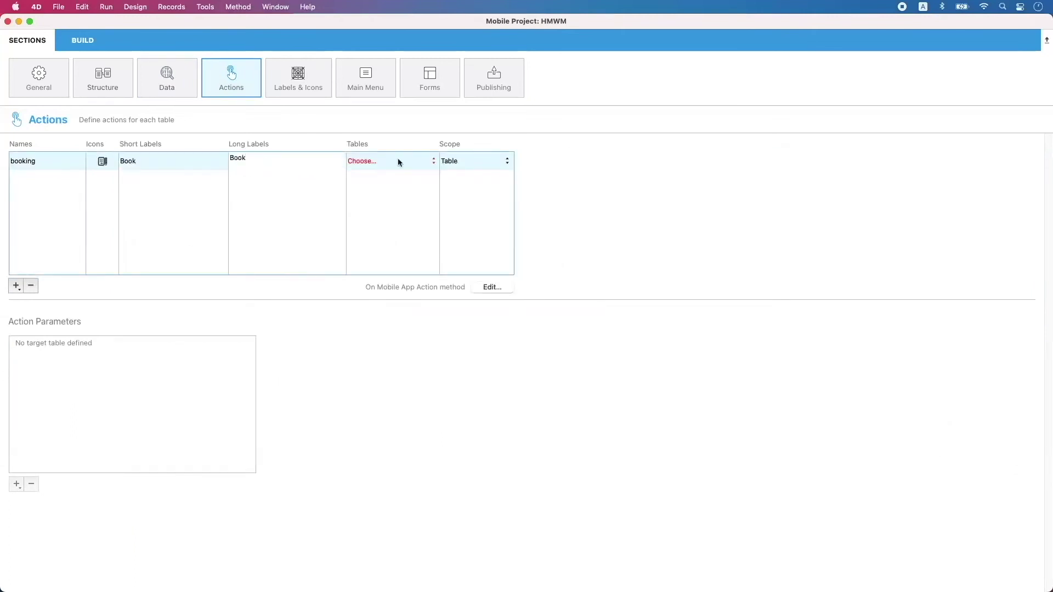
left_click(418, 161)
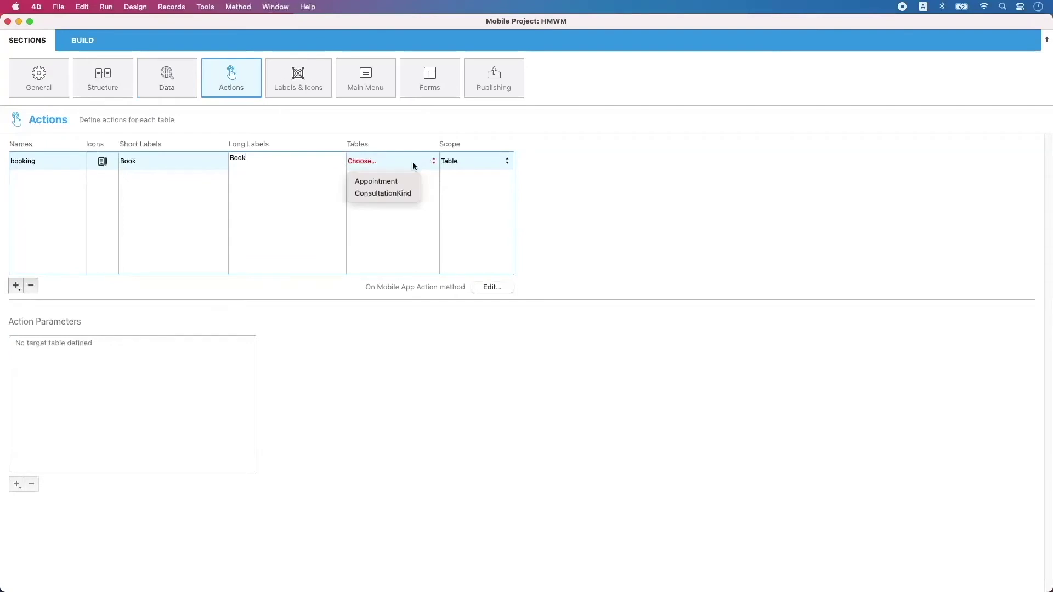
left_click(383, 193)
left_click(463, 161)
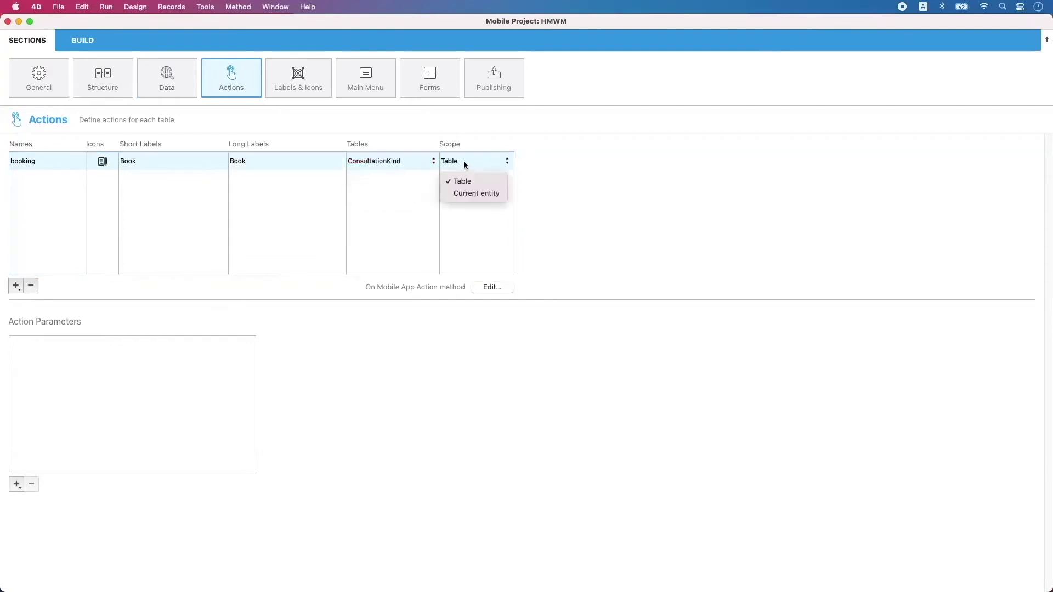
left_click(467, 193)
Step: Review the booking branch in the On Mobile App Action method, then close it
left_click(491, 287)
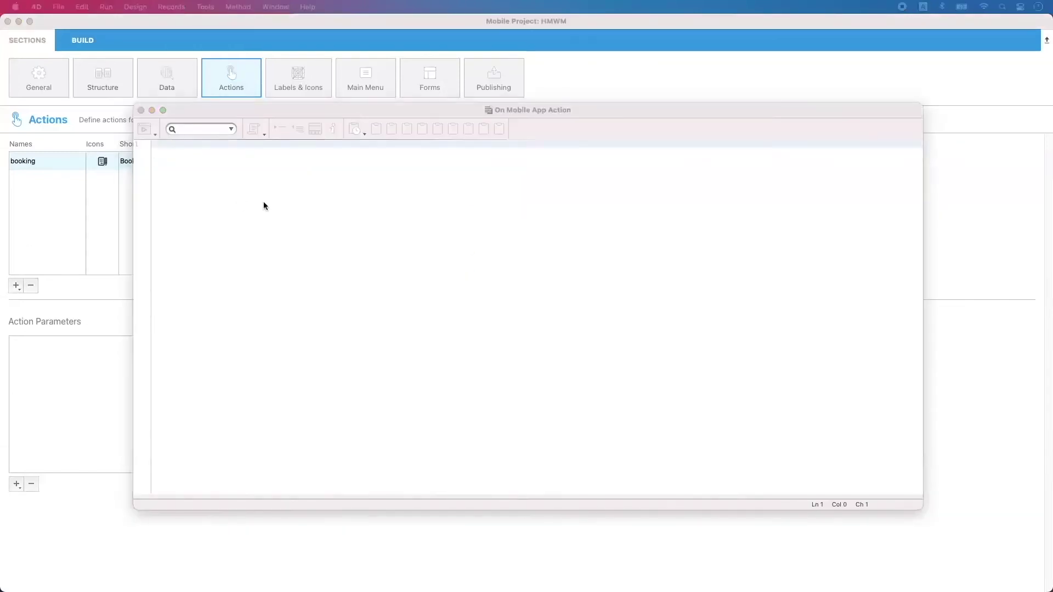
left_click(281, 129)
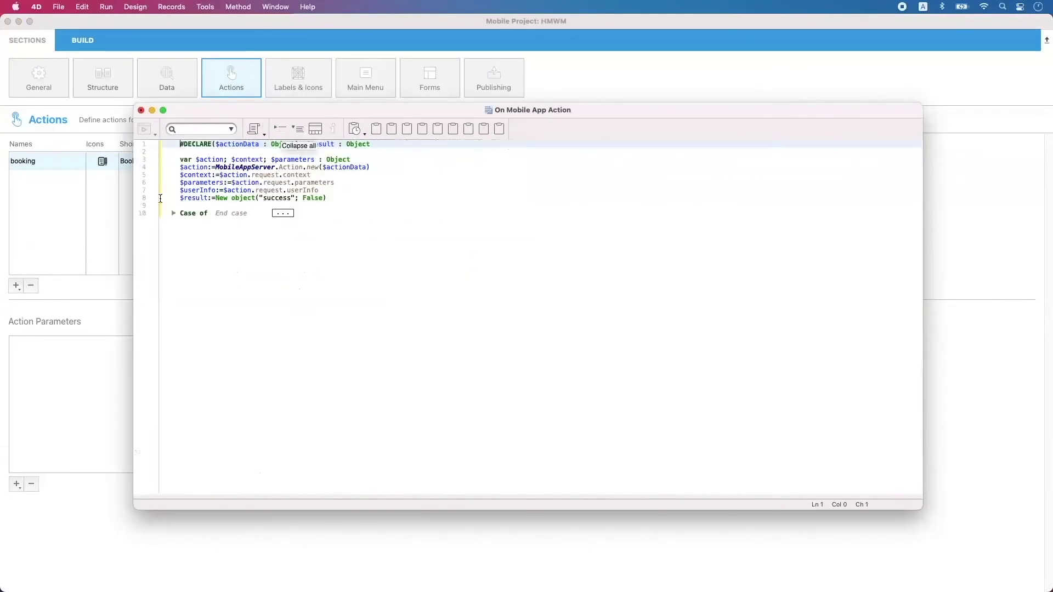
left_click(173, 213)
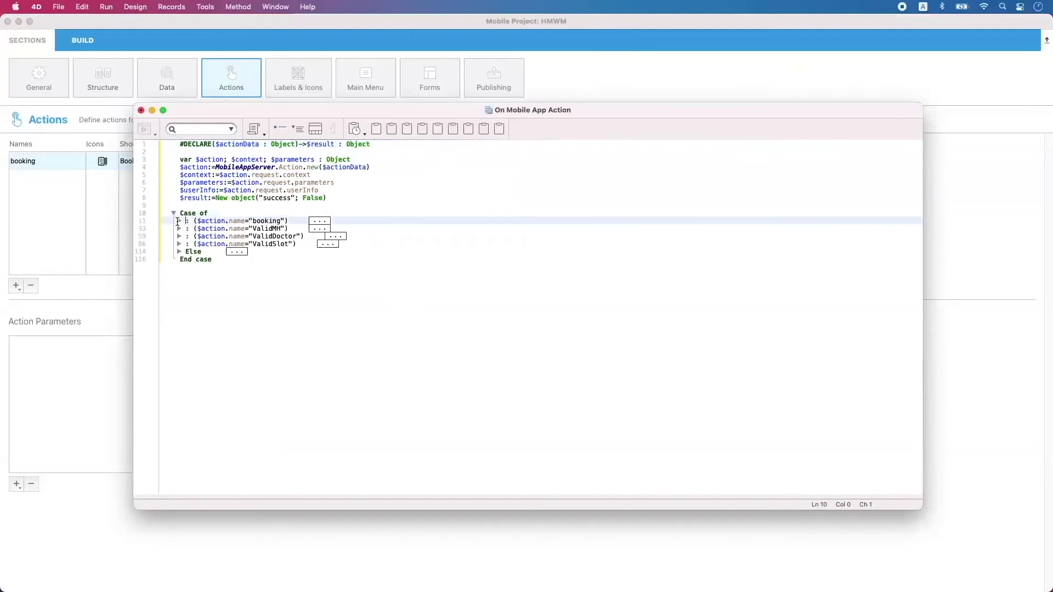
left_click(178, 221)
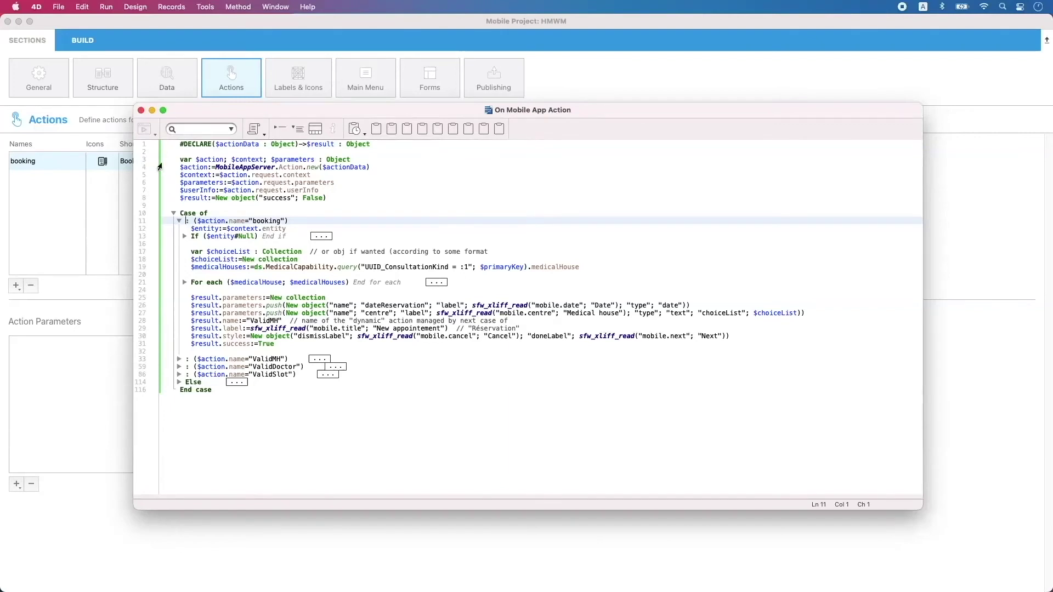
left_click(141, 111)
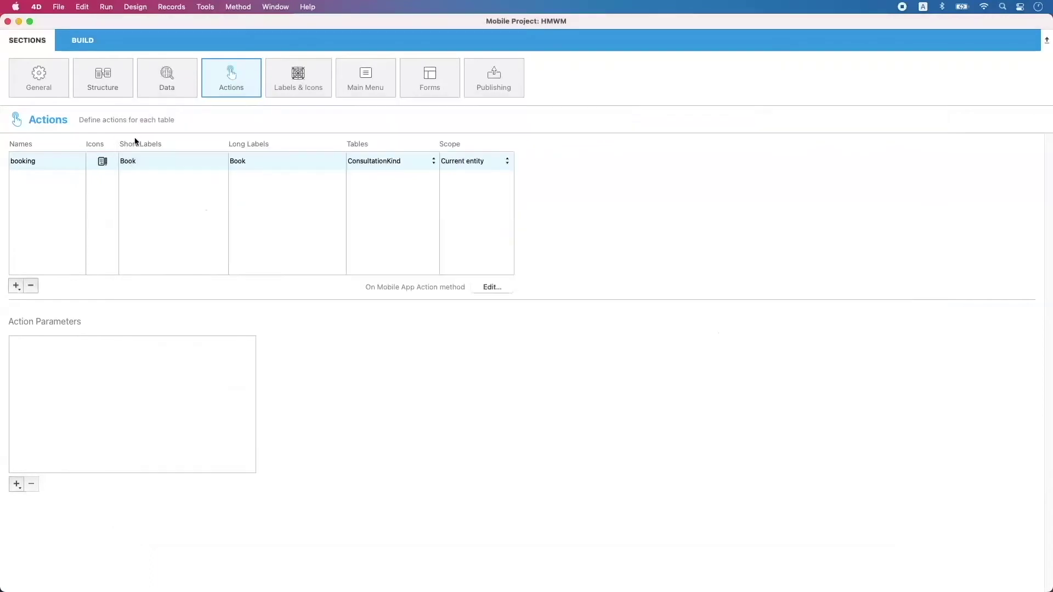
Step: Give Appointment the edit icon and ConsultationKind the stethoscope icon, labelled Consultation kind
left_click(300, 77)
left_click(163, 191)
left_click(289, 181)
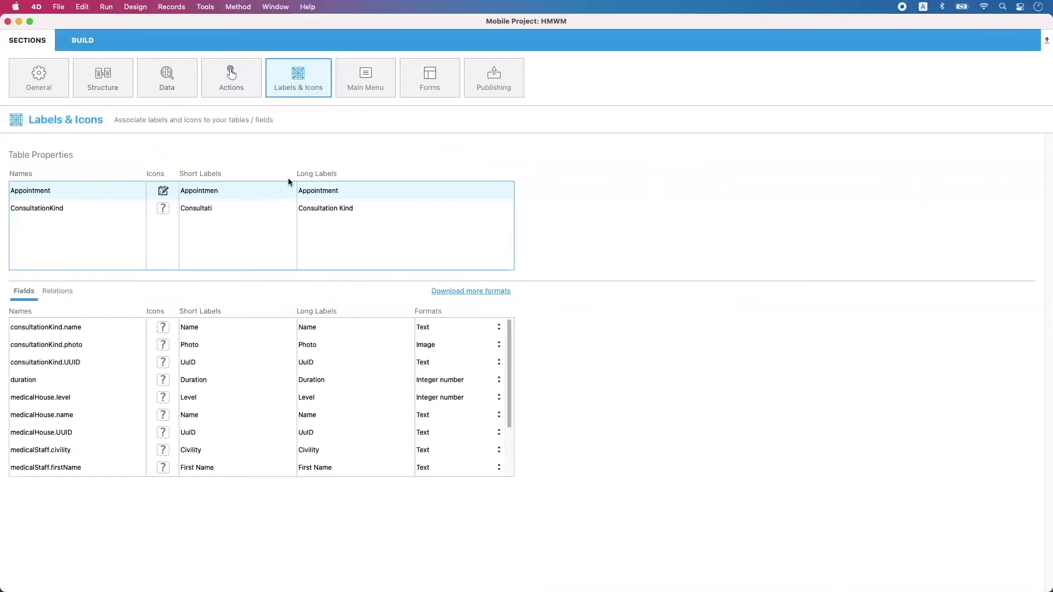
double_click(220, 190)
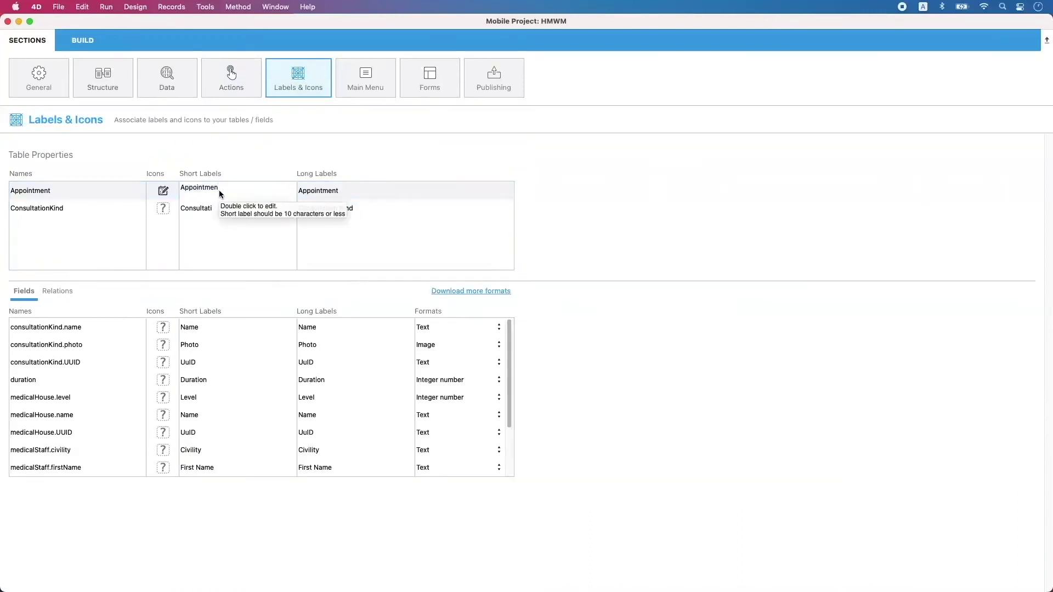
left_click(162, 208)
left_click(757, 432)
double_click(219, 206)
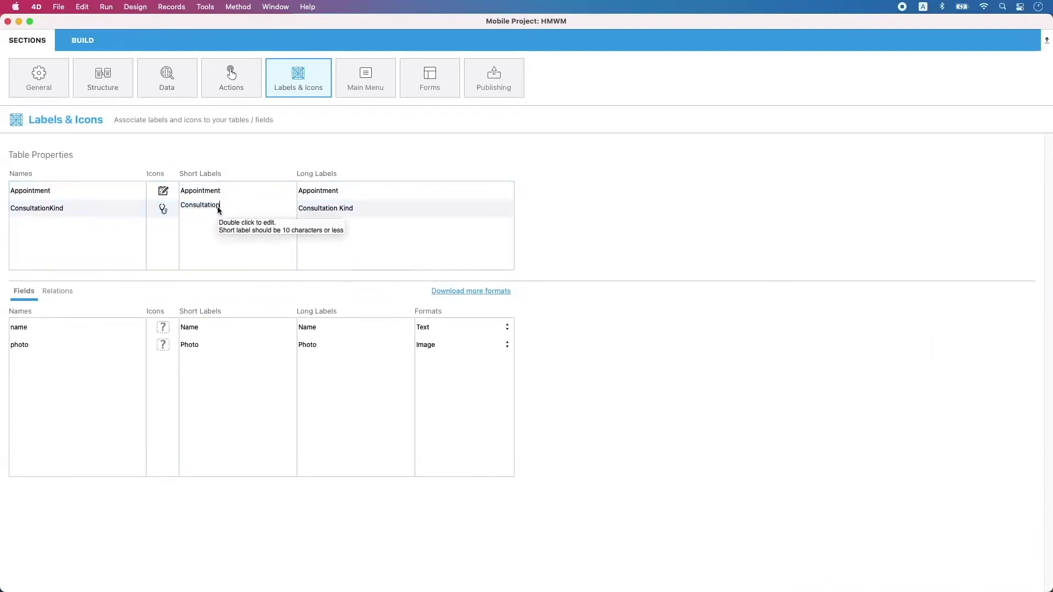
type("kind")
left_click(203, 191)
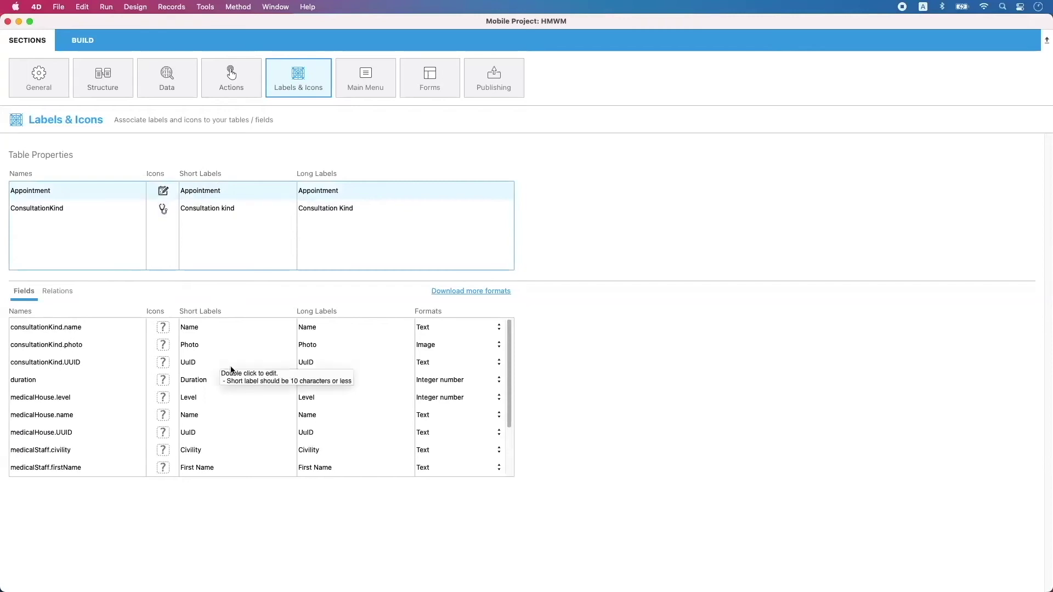
Step: Format duration as secondeToTime and relabel startStmp as Date with a new format
left_click(453, 396)
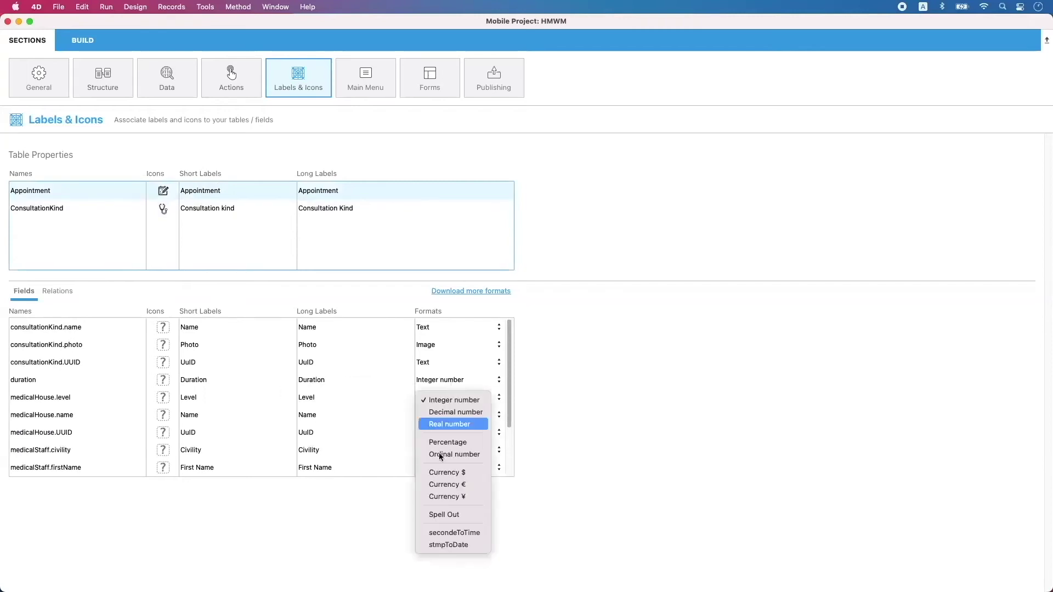
left_click(444, 531)
scroll(312, 416, "down", 2)
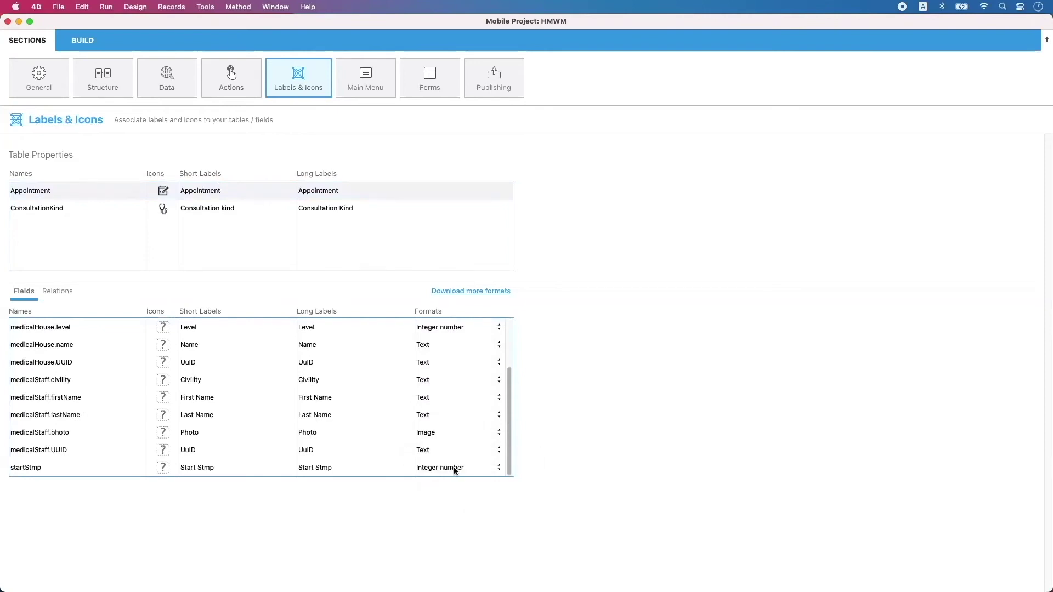
left_click(194, 469)
double_click(193, 469)
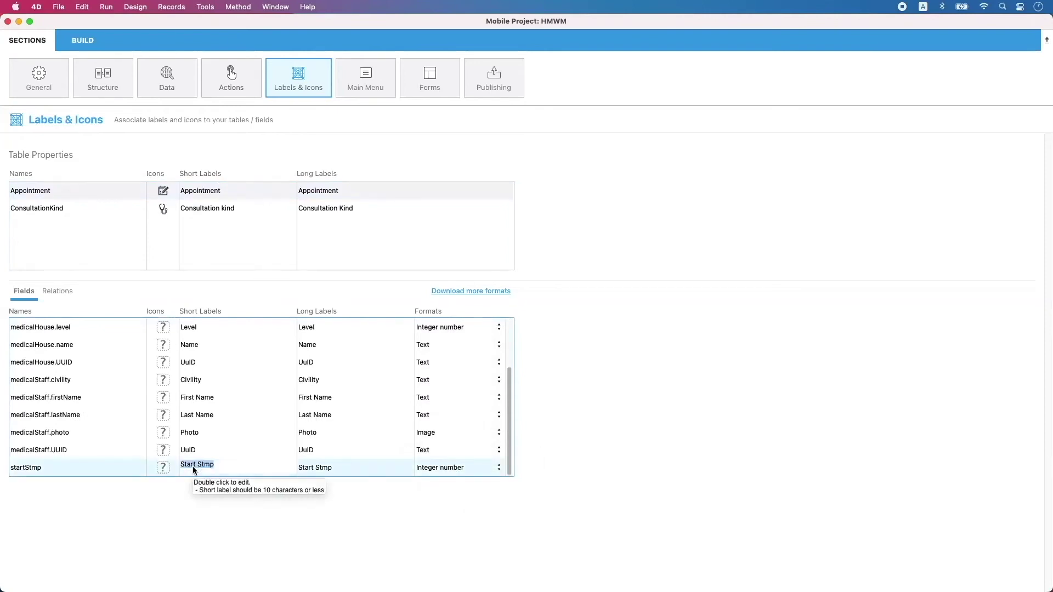
type("Date")
double_click(309, 469)
type("Date")
left_click(450, 467)
left_click(451, 579)
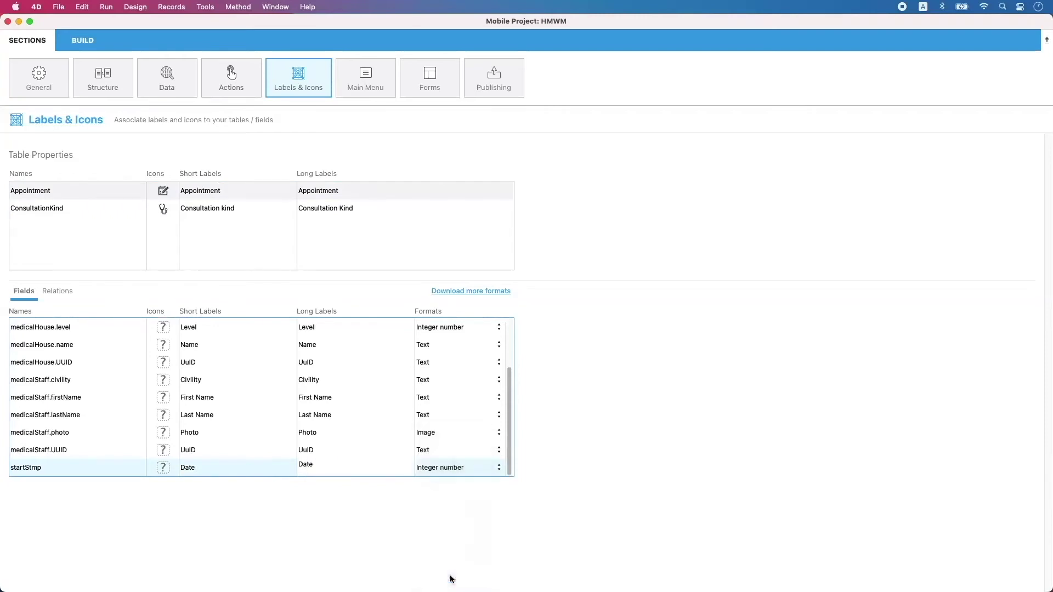
left_click(370, 94)
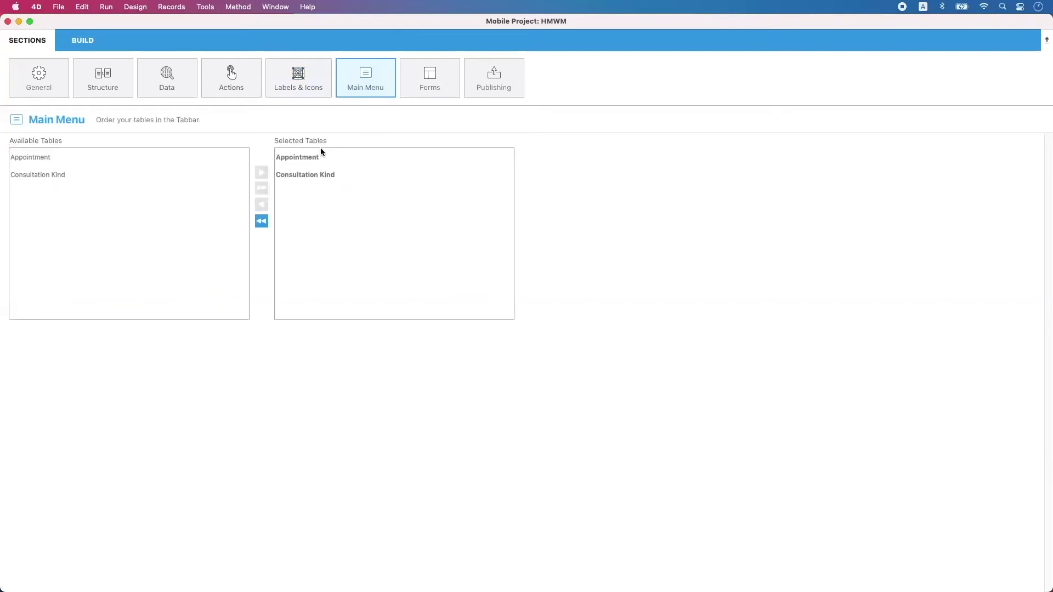
Step: Place Consultation Kind before Appointment in the tab bar and give Appointment the FourLabelsList template
left_click_drag(300, 159, 293, 187)
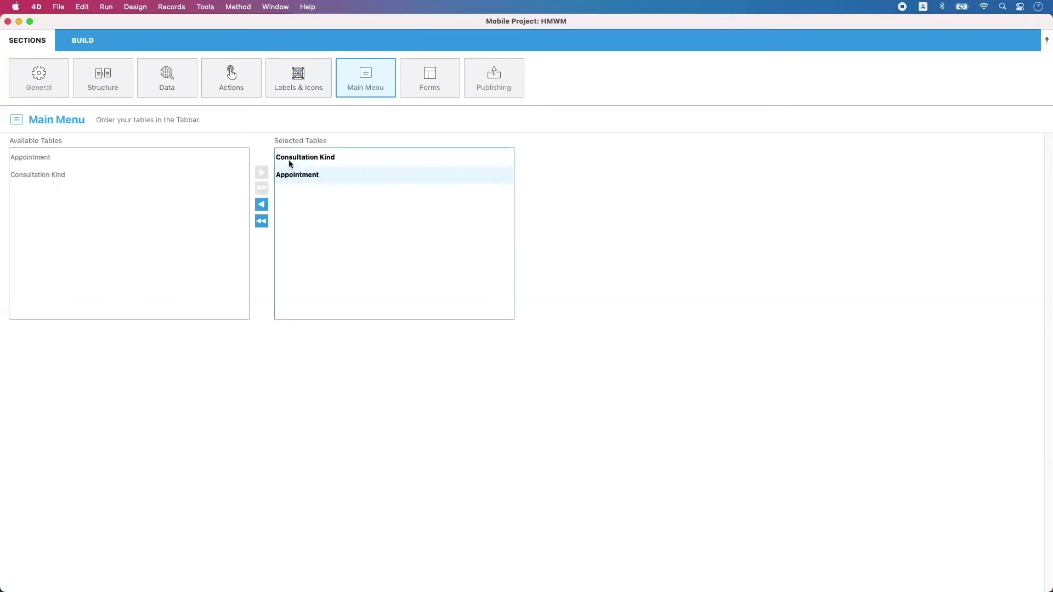
left_click(426, 91)
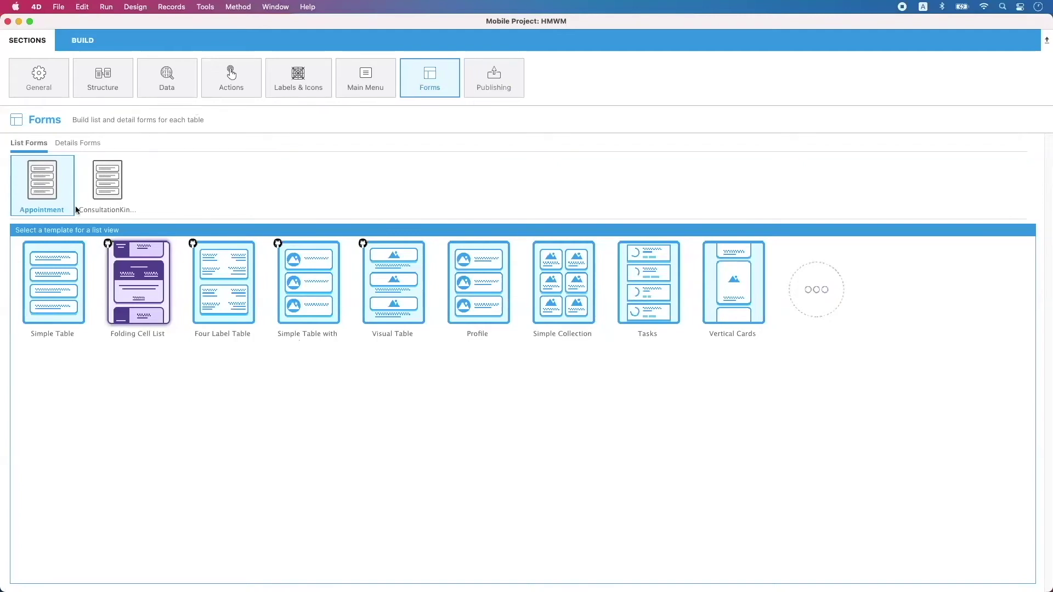
left_click(172, 260)
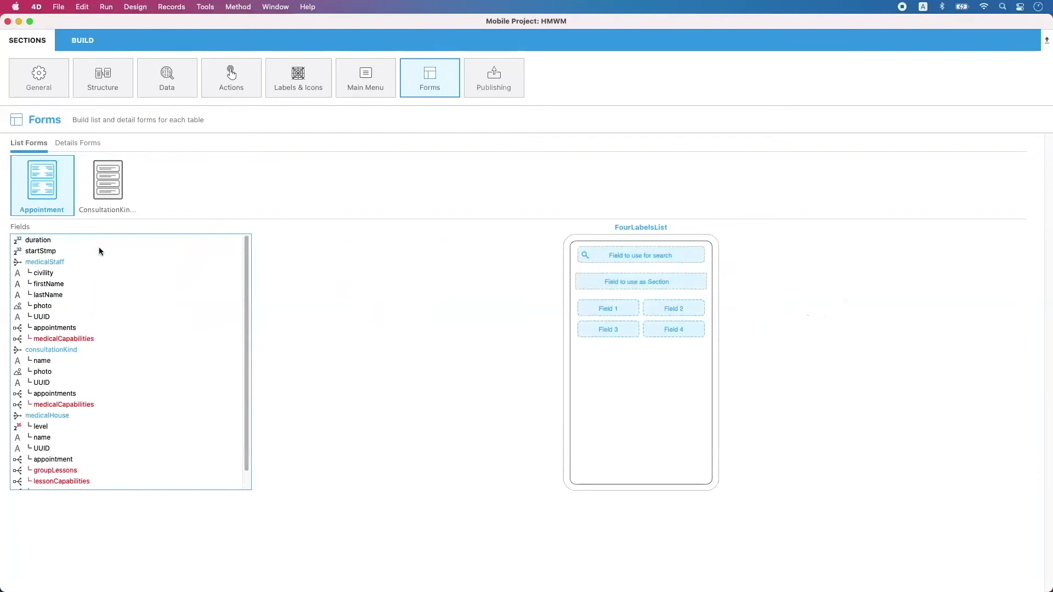
Step: Fill the list fields with duration, startStmp and consultationKind.name
left_click_drag(30, 244, 603, 330)
left_click_drag(40, 252, 667, 332)
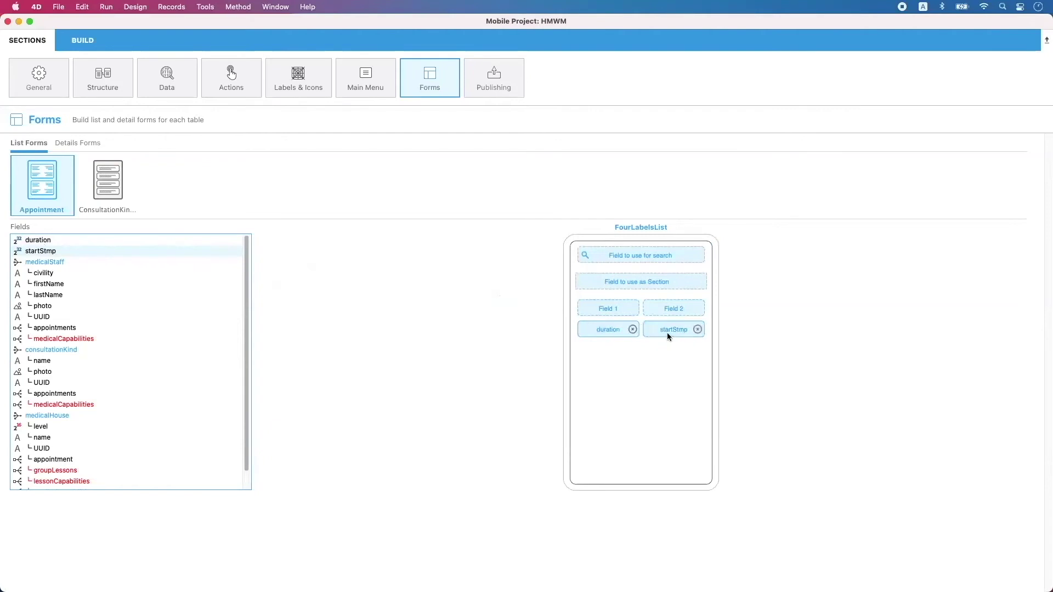
left_click_drag(42, 362, 576, 300)
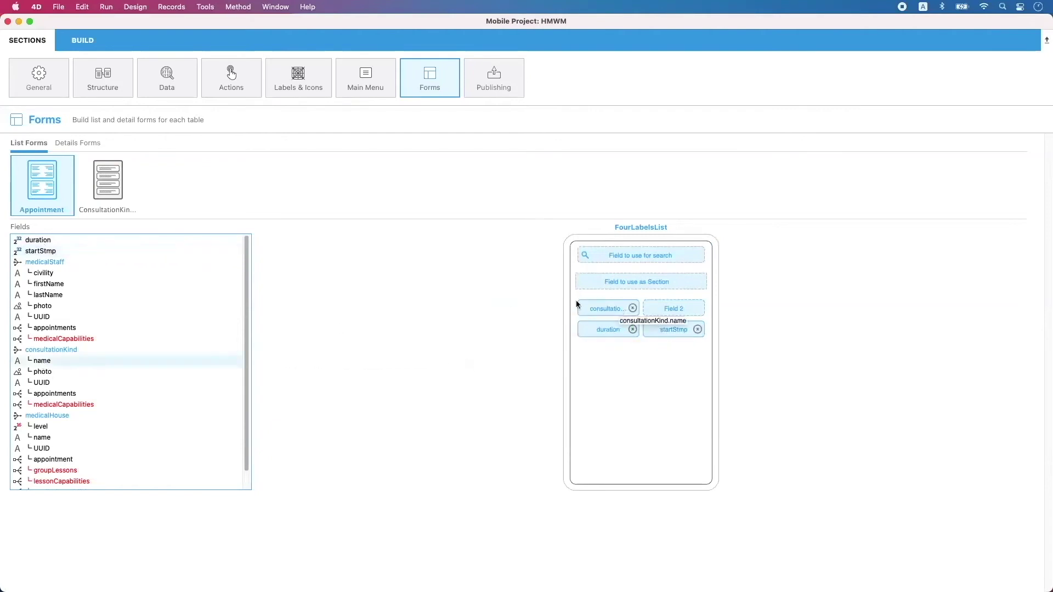
Step: Section by medicalHouse.name; search by house name, kind name, and staff last and first names
left_click_drag(42, 439, 637, 284)
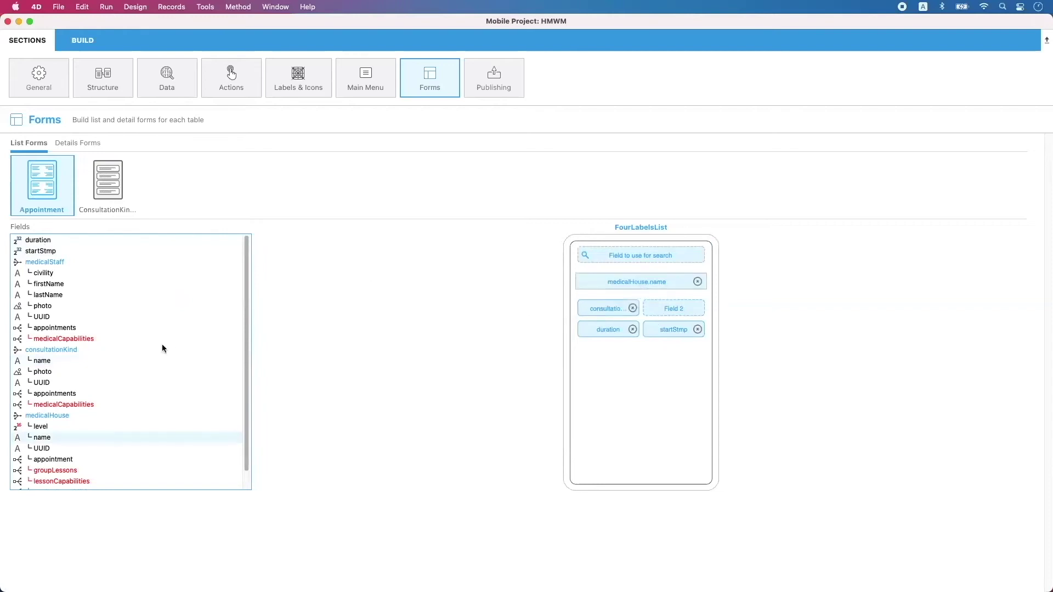
left_click_drag(44, 440, 618, 259)
left_click_drag(43, 362, 520, 239)
left_click_drag(47, 299, 631, 261)
left_click_drag(48, 286, 623, 256)
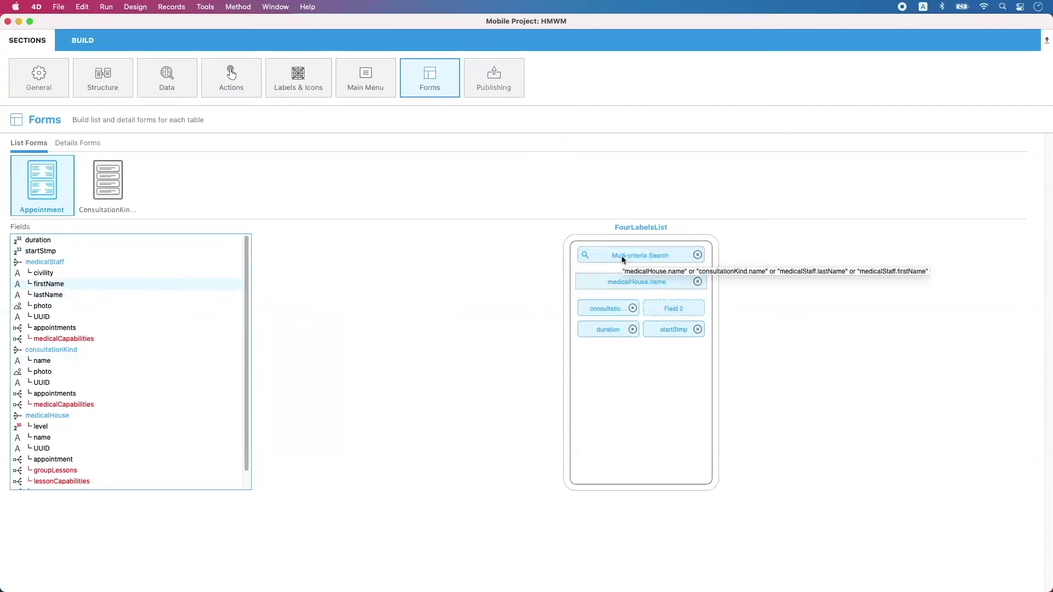
Step: Give Appointment a Visual Contact detail form with staff photo, kind, house, staff names, startStmp and duration
left_click(73, 143)
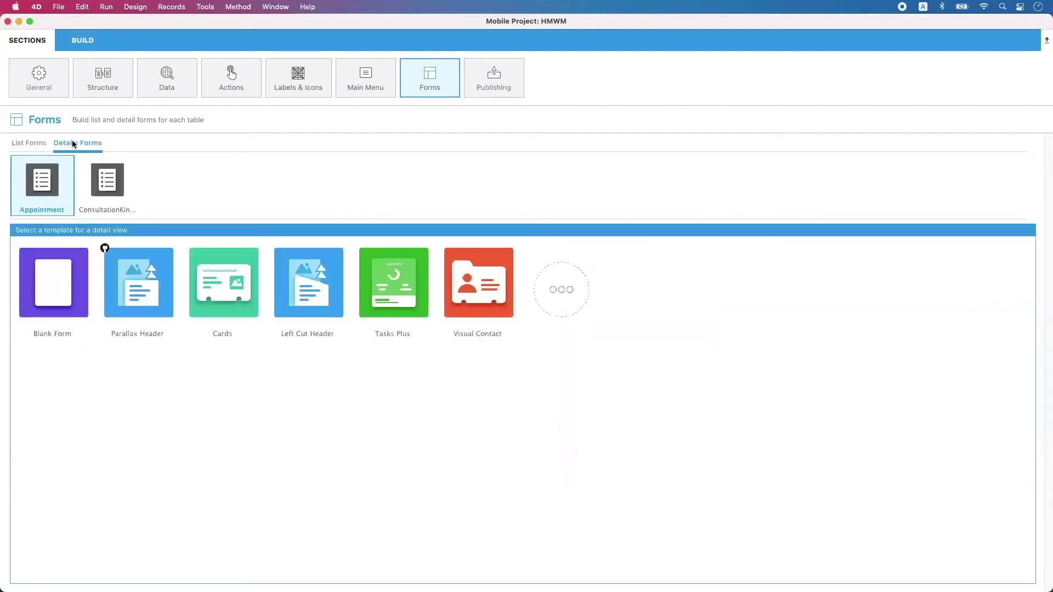
left_click(485, 299)
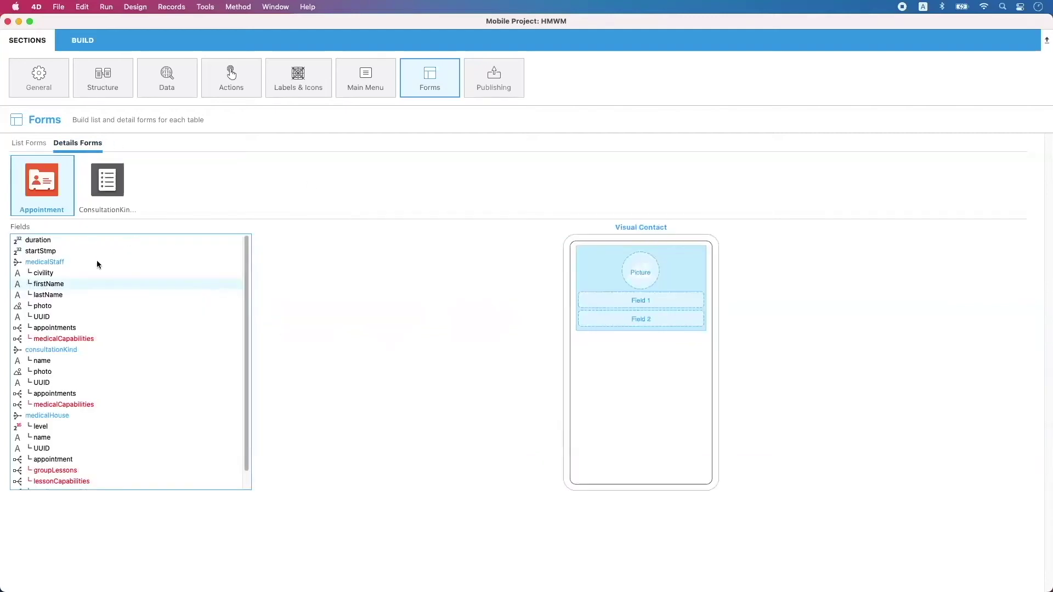
left_click_drag(43, 306, 628, 271)
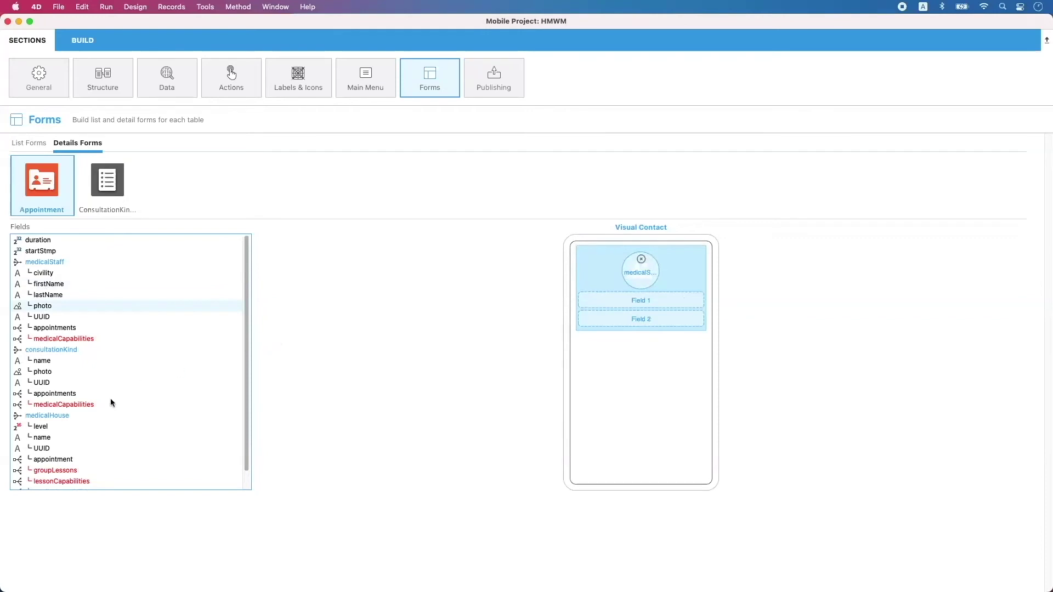
left_click(45, 373)
left_click_drag(43, 364, 636, 303)
left_click_drag(43, 438, 653, 320)
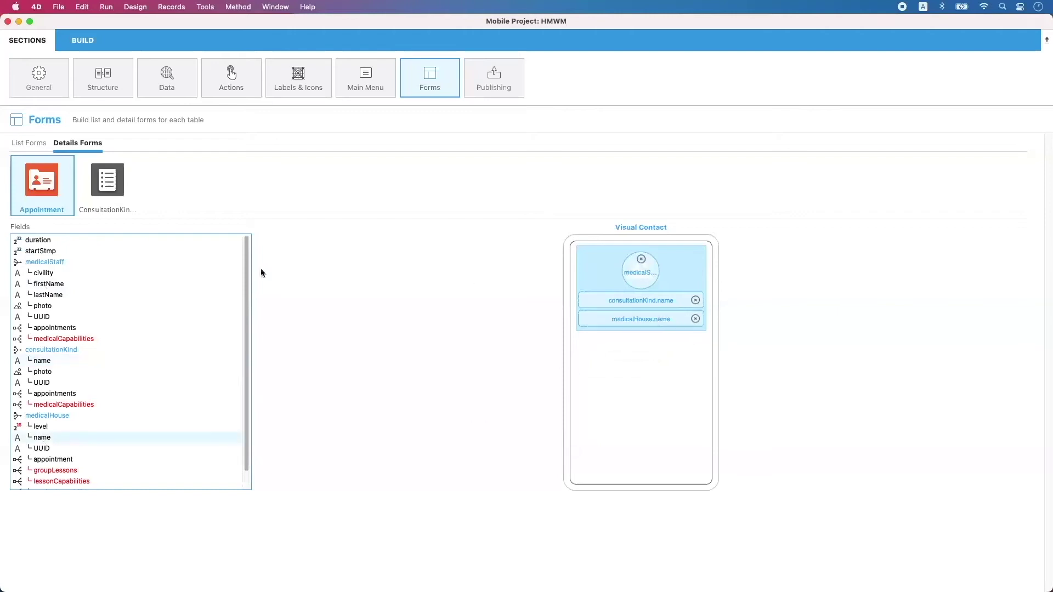
double_click(44, 295)
double_click(46, 284)
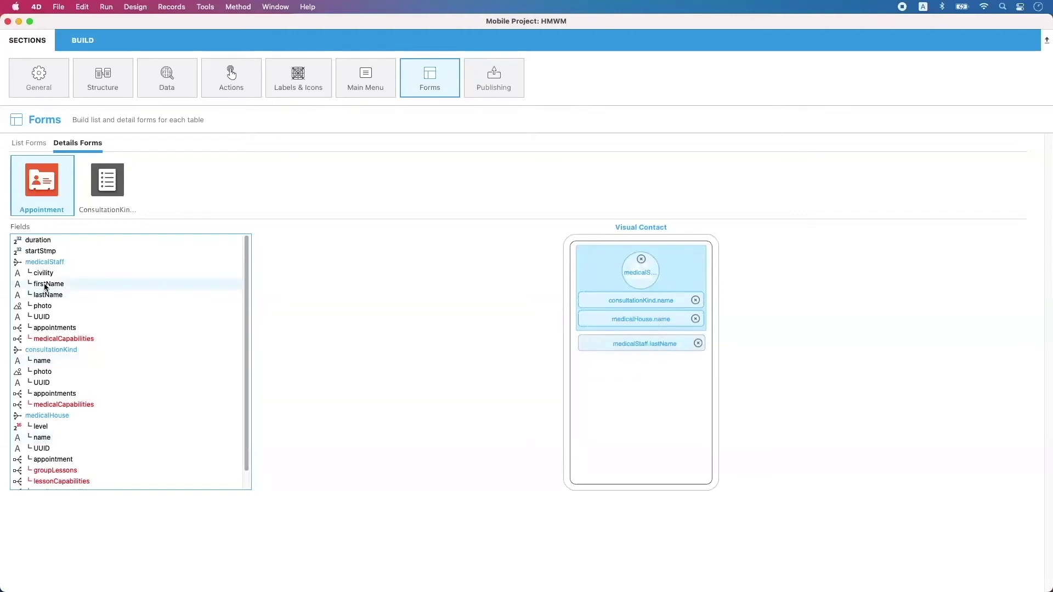
double_click(42, 253)
double_click(38, 242)
Step: Show name and photo in the ConsultationKind list form, searchable by name
left_click(107, 181)
left_click(25, 144)
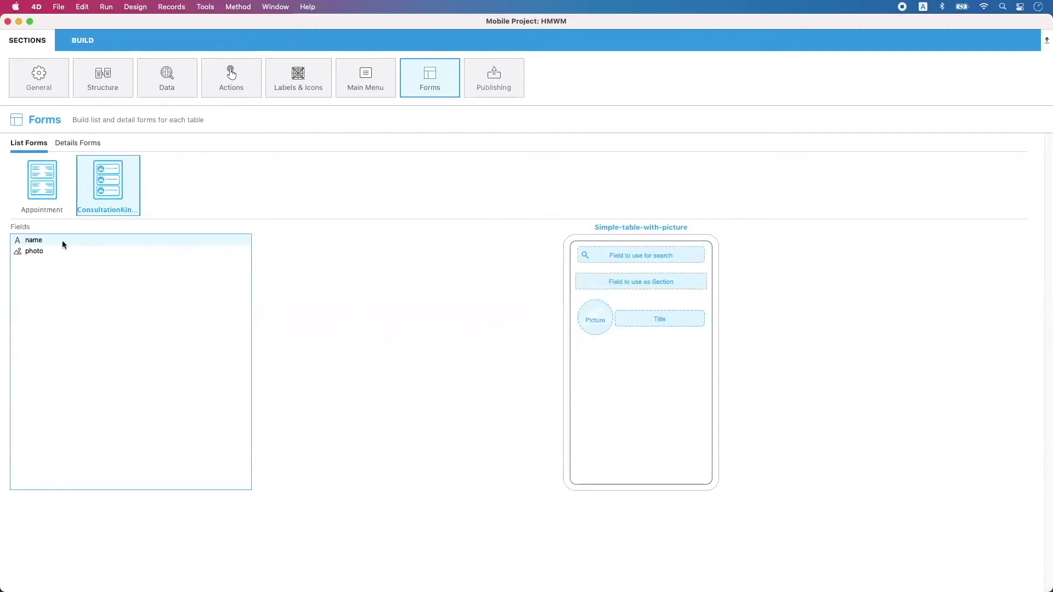
left_click_drag(43, 242, 650, 317)
left_click_drag(34, 252, 598, 321)
left_click_drag(38, 242, 646, 258)
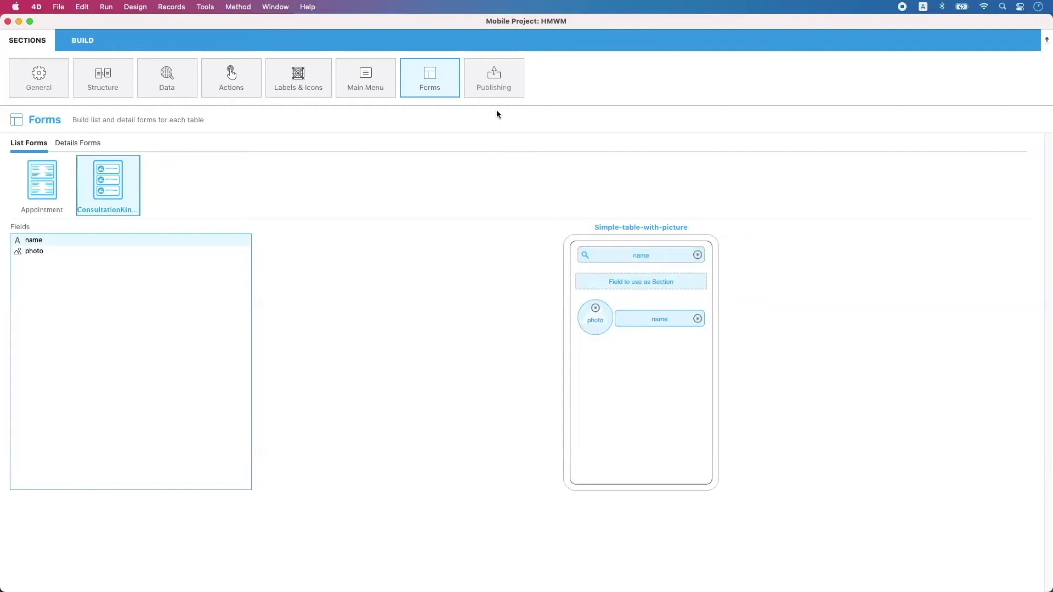
left_click(485, 84)
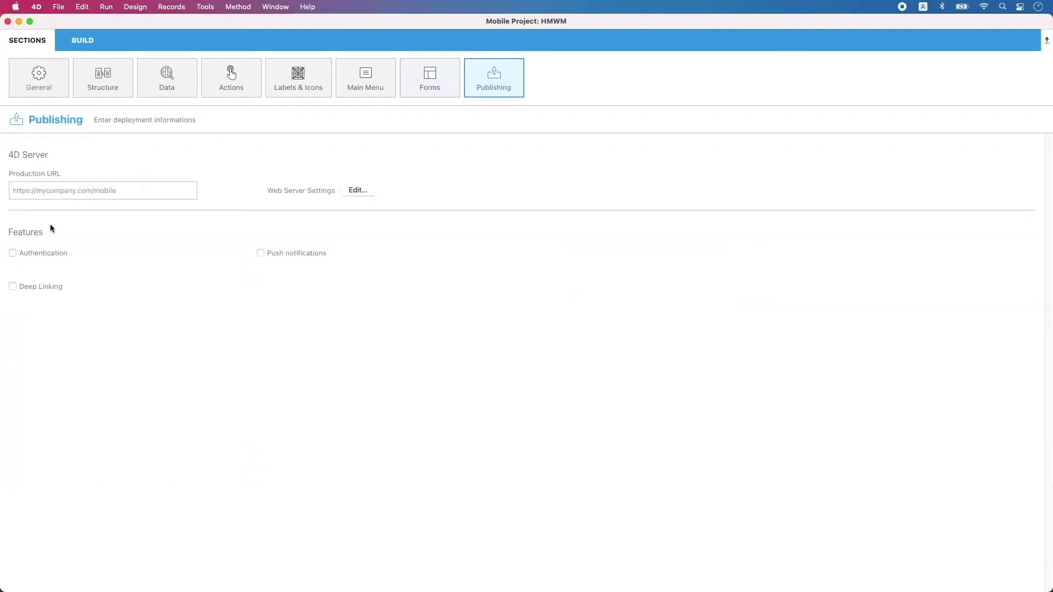
Step: Enable authentication for the mobile app and stop the web server
left_click(13, 254)
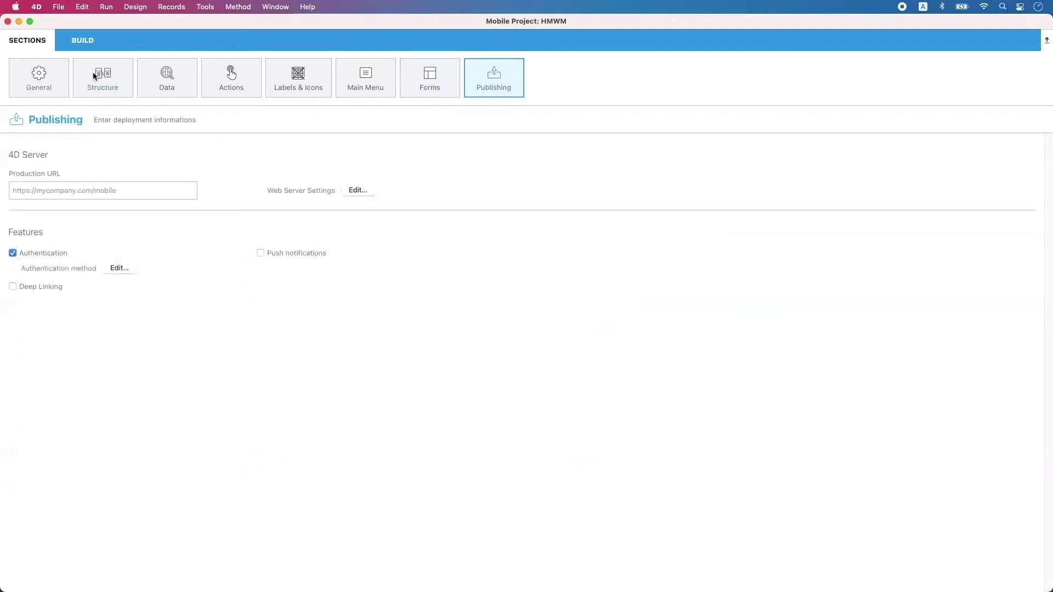
left_click(107, 8)
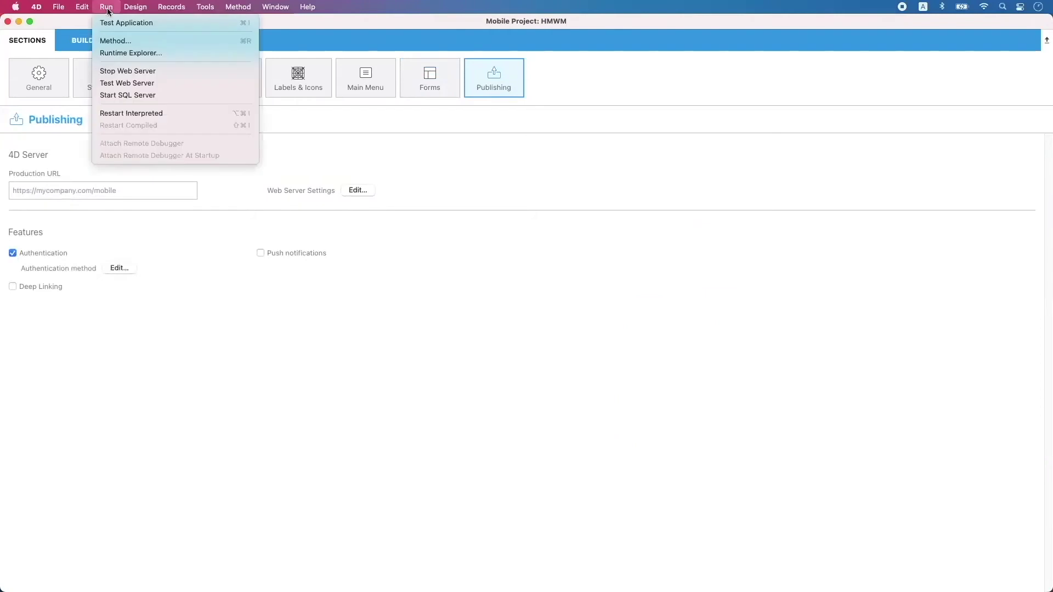
left_click(123, 71)
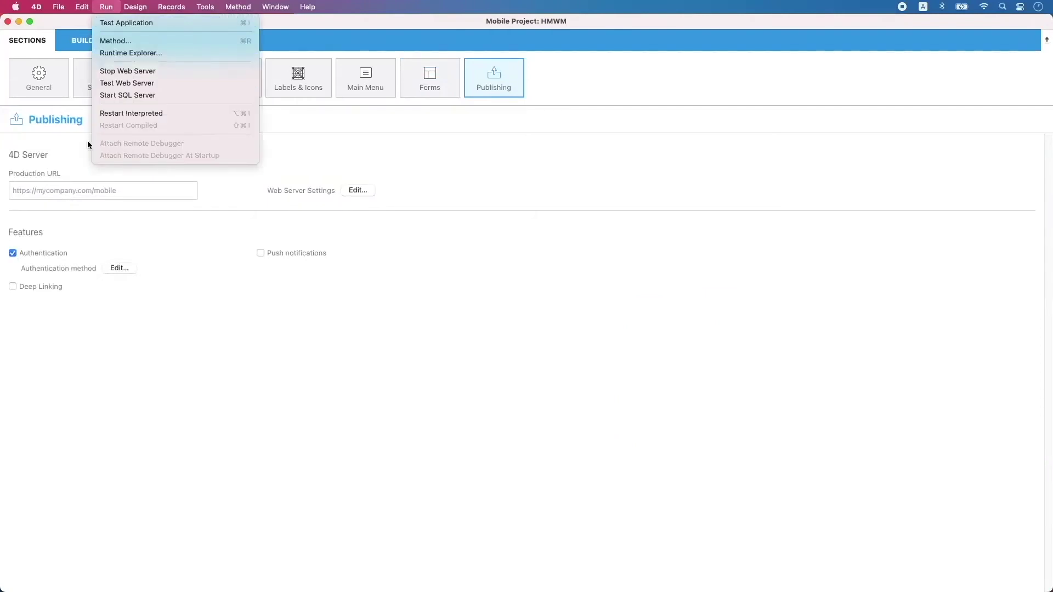
Step: Build and run the app on the iPhone simulator and enter the test user's e-mail
left_click(86, 44)
left_click(70, 87)
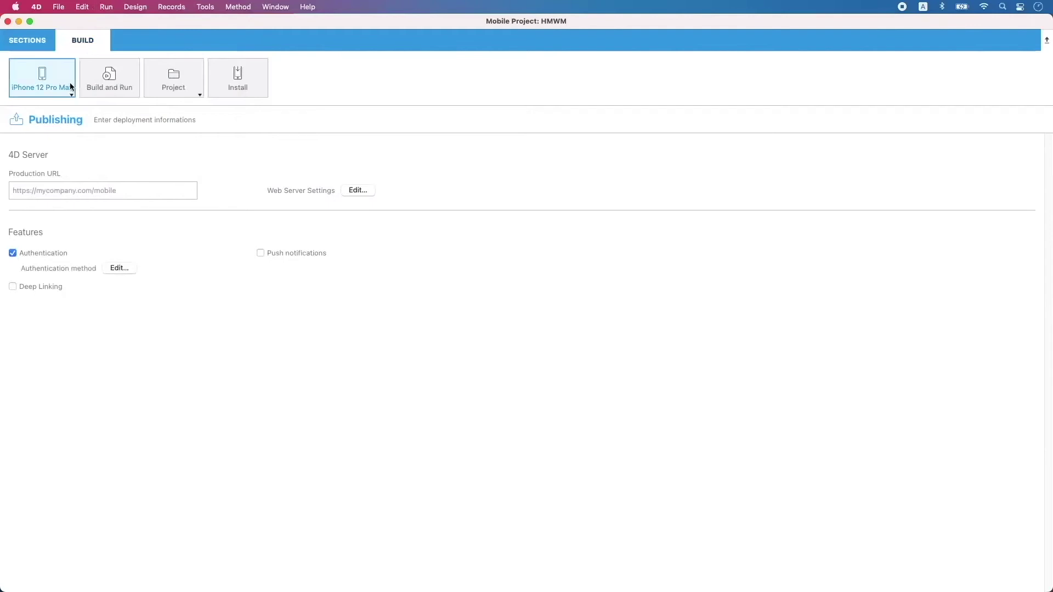
left_click(66, 230)
left_click(110, 85)
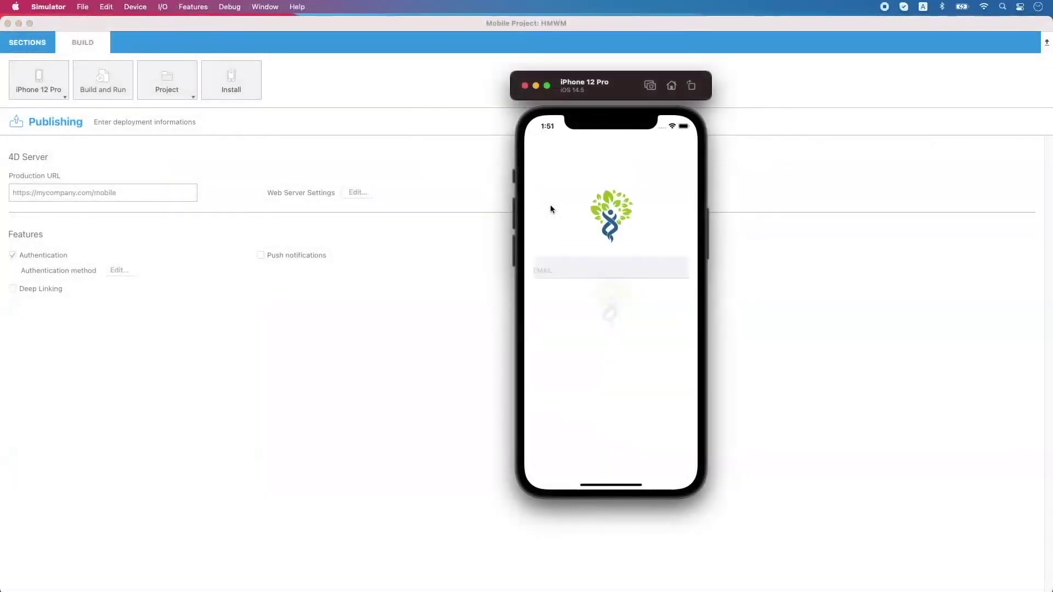
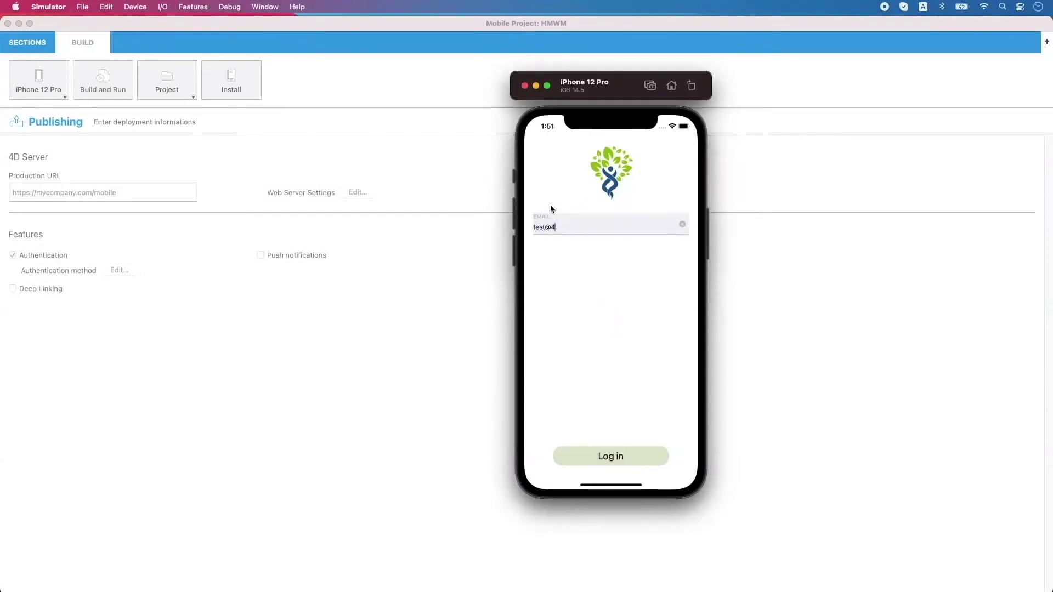
Step: Log in, search consultation kinds for 'Nur', and start booking Nurse Practitioner
left_click(611, 456)
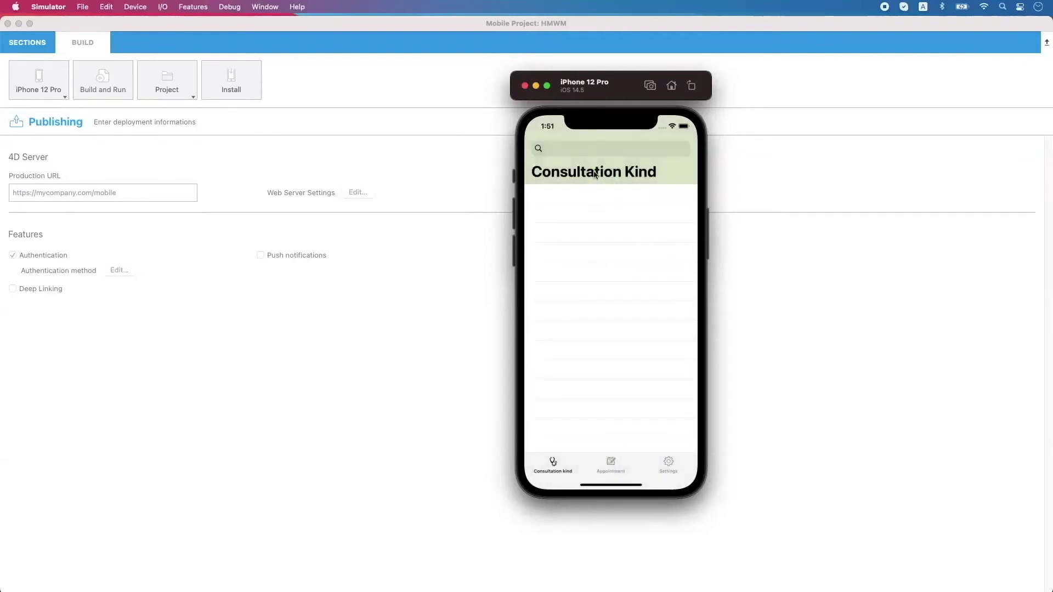
left_click(578, 148)
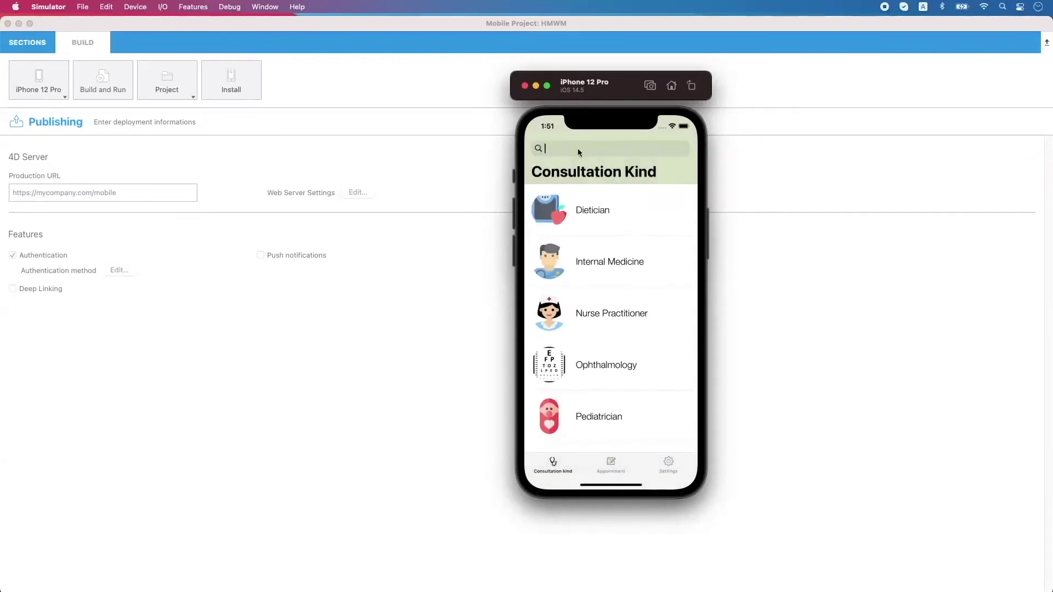
type("Nur")
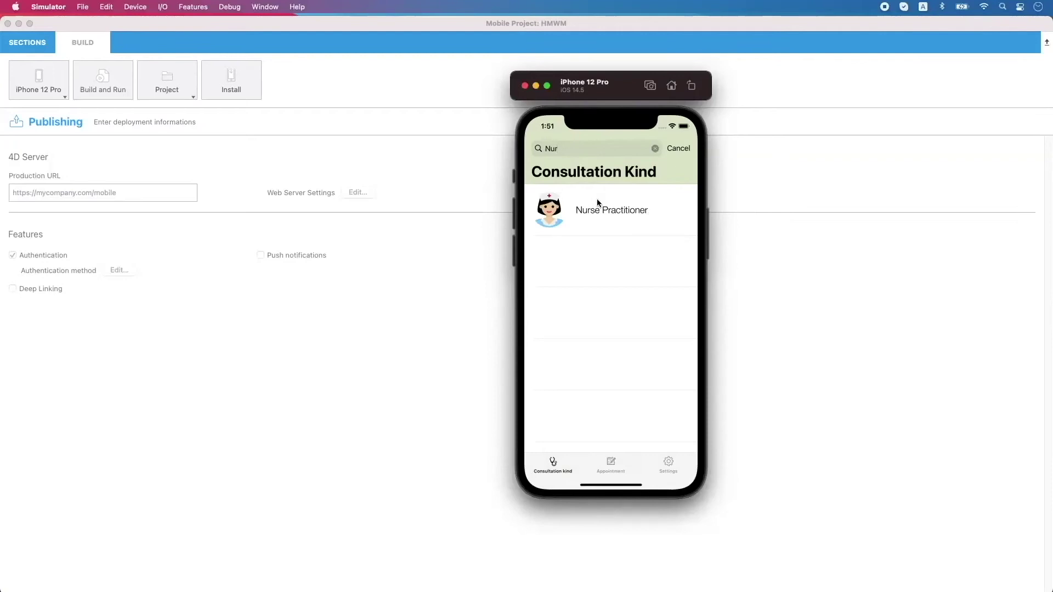
left_click_drag(647, 212, 585, 212)
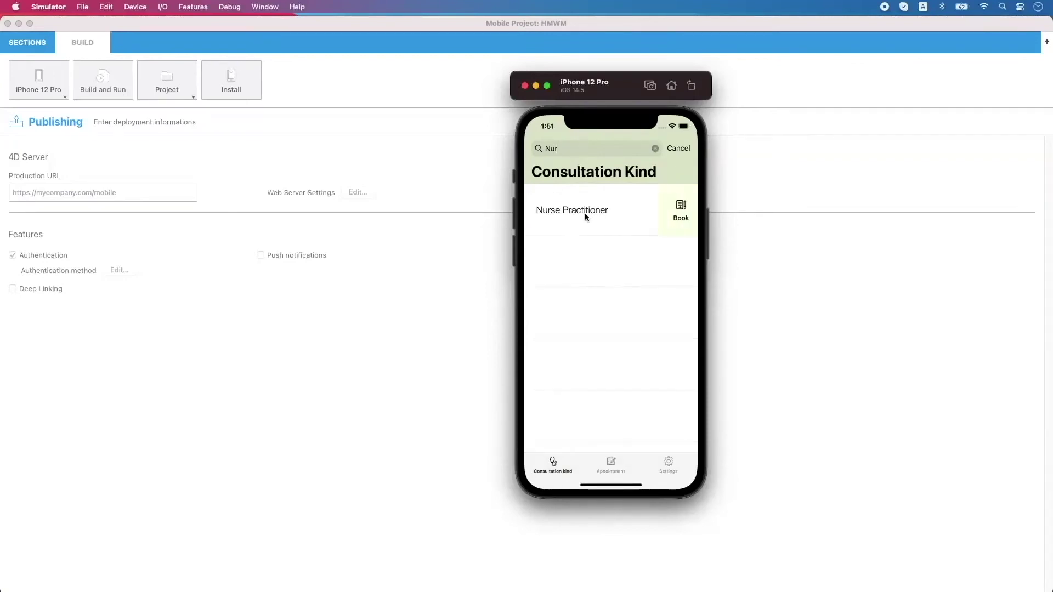
left_click(688, 211)
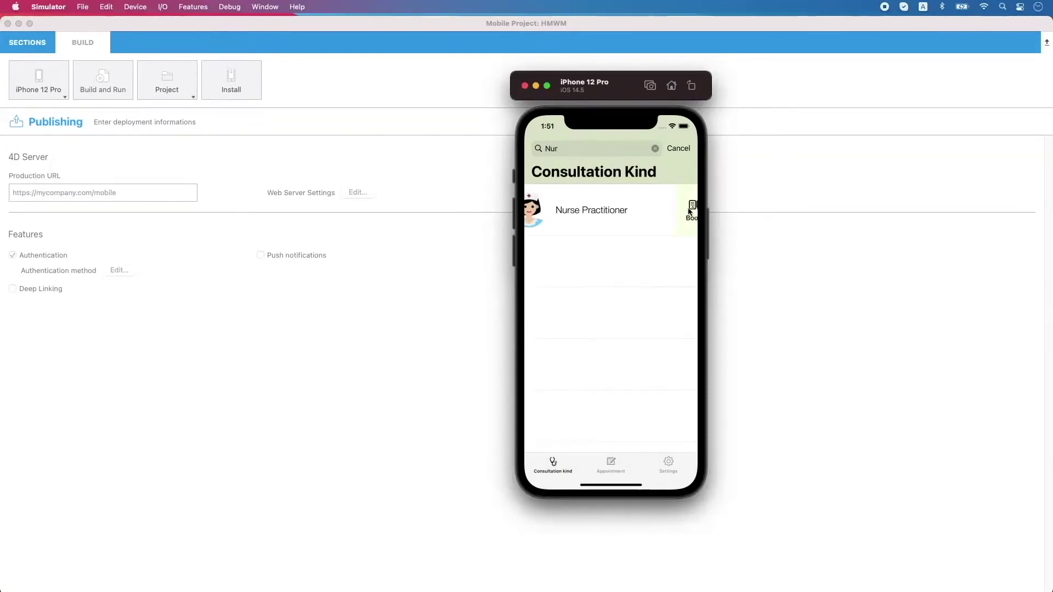
Step: Set the appointment date to Aug 31, 2021 and the medical house to MH West Branch
left_click(595, 201)
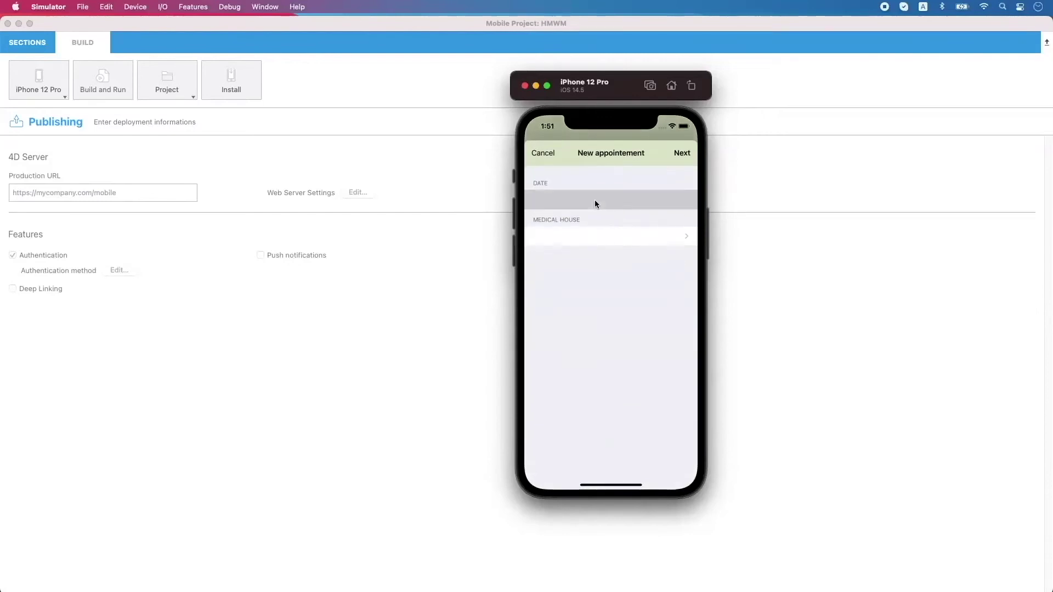
scroll(626, 409, "down", 1)
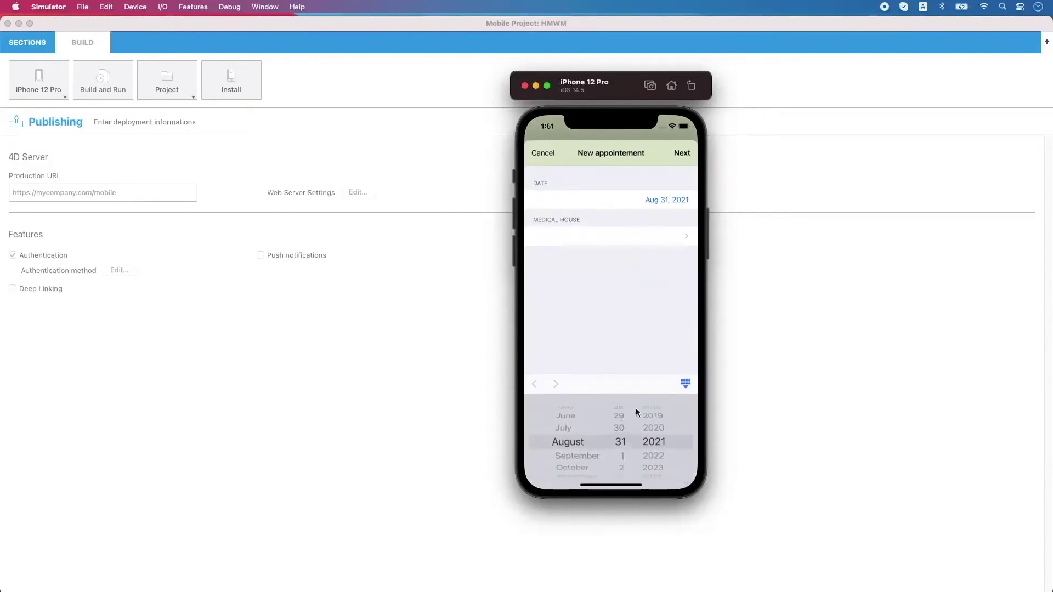
left_click(685, 384)
left_click(654, 237)
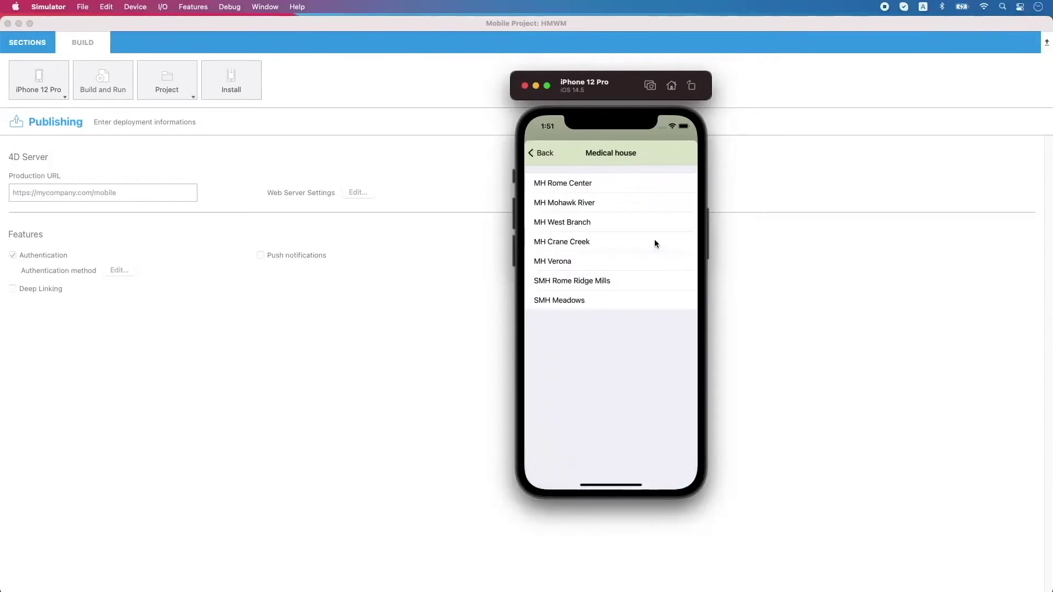
left_click(587, 224)
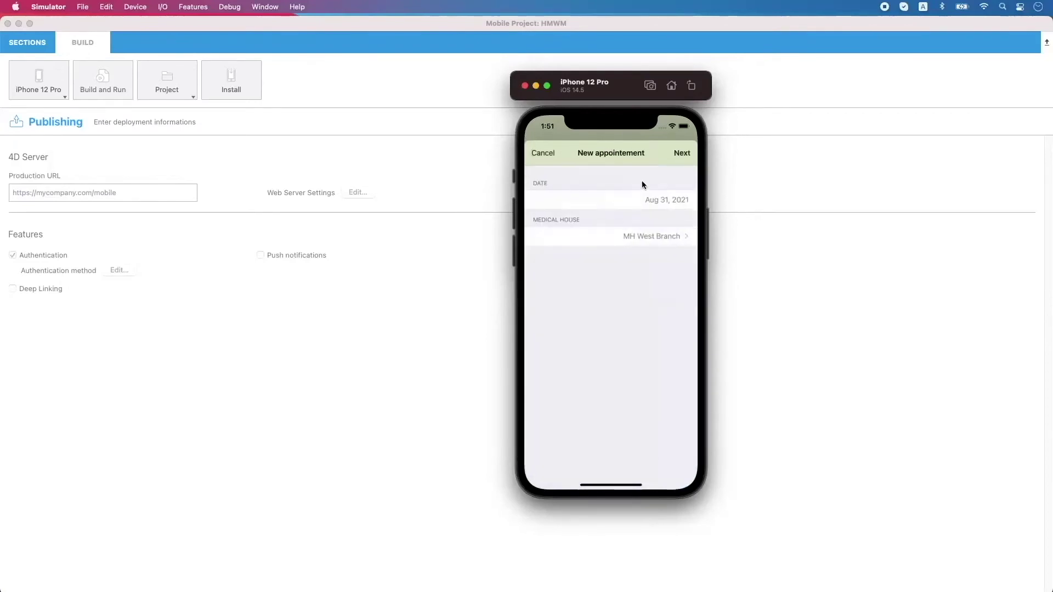
left_click(680, 158)
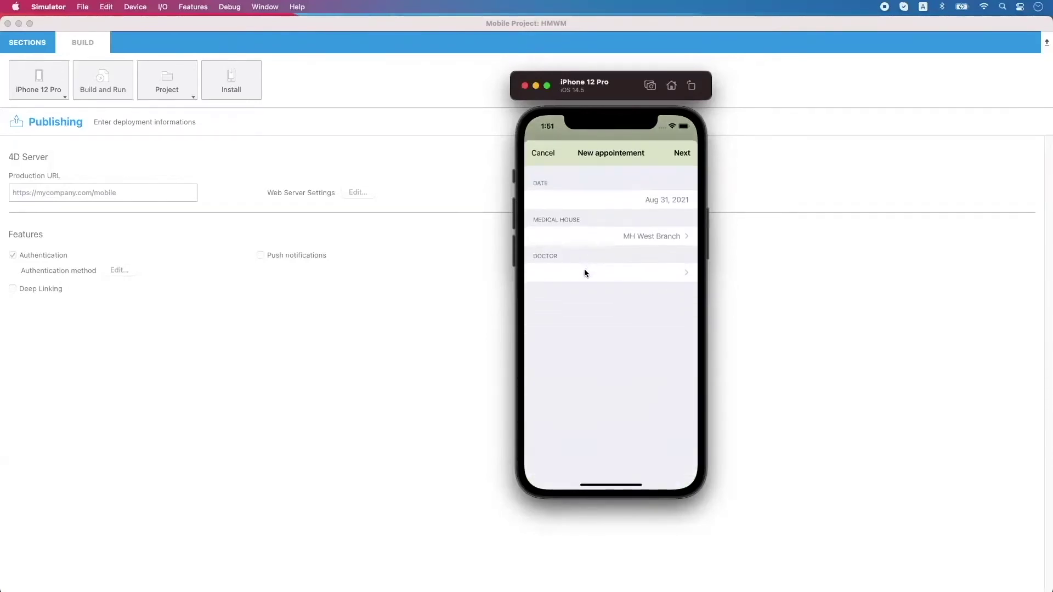
Step: Choose the doctor, Nurse Practitioner as consultation kind, and the 11:45 time slot
left_click(585, 273)
left_click(588, 226)
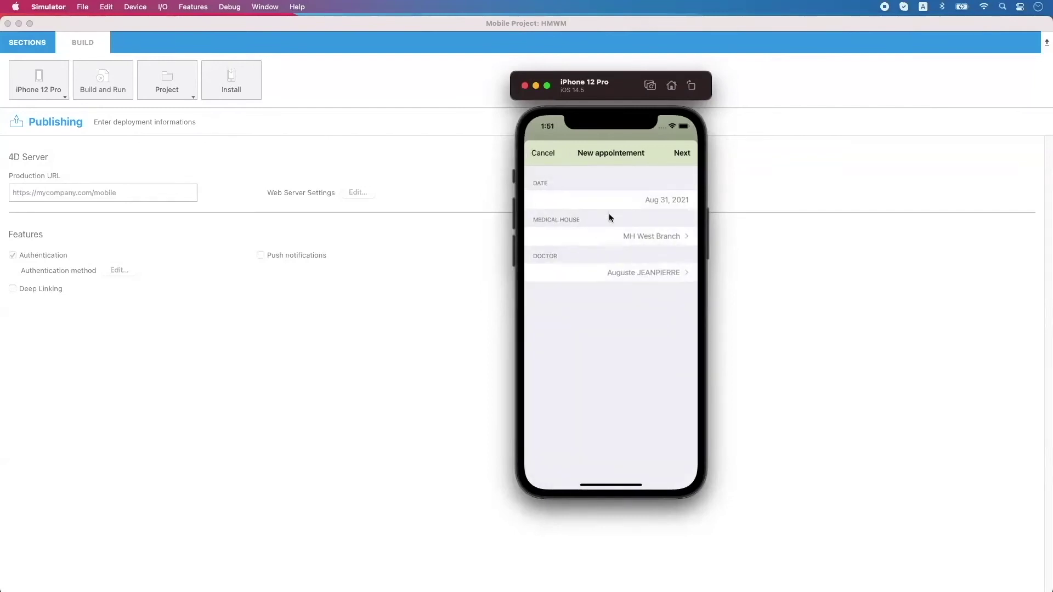
left_click(686, 156)
left_click(616, 242)
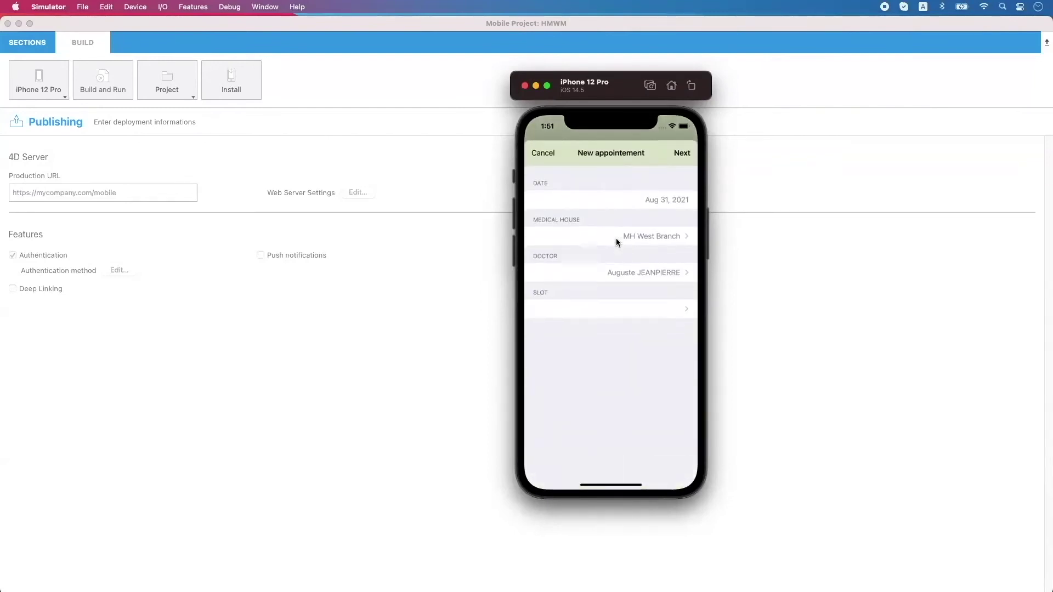
left_click(589, 307)
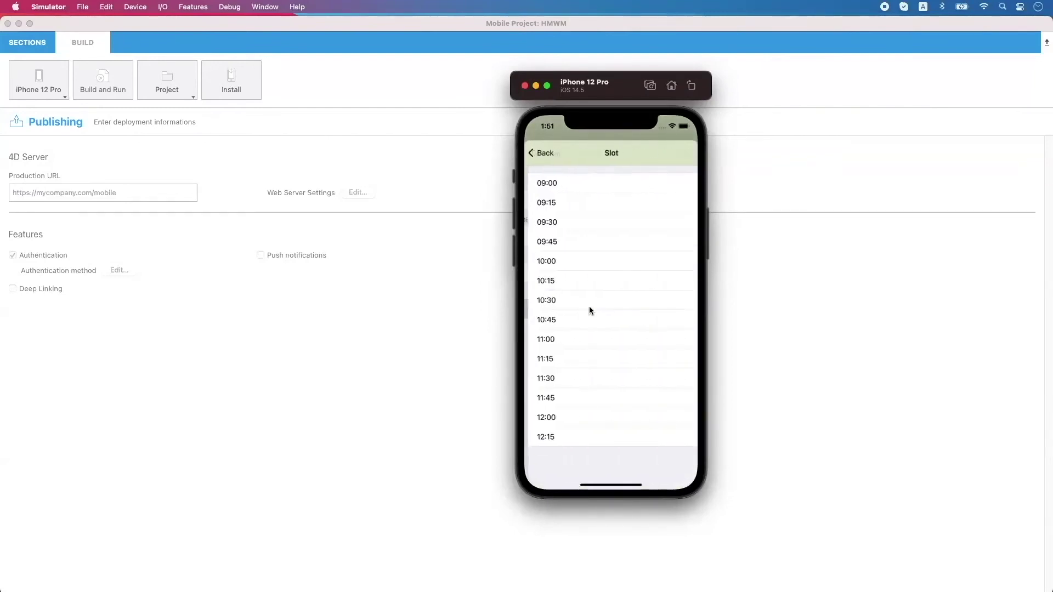
left_click(550, 399)
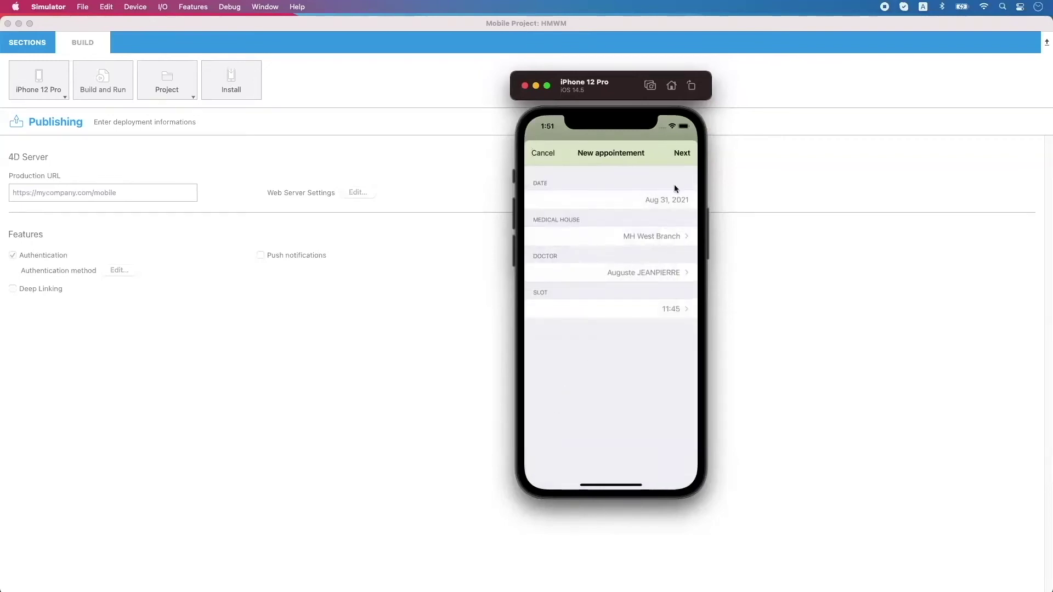
Step: Save the new appointment, search 'Nu', and open the August 31, 2021 11:45 Nurse Practitioner appointment
left_click(683, 157)
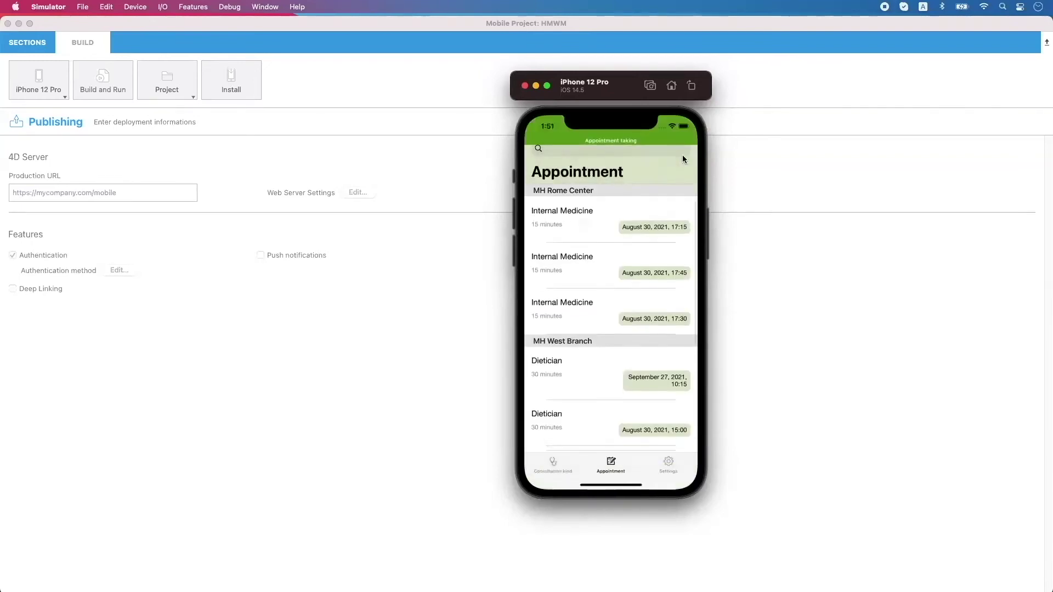
left_click(632, 156)
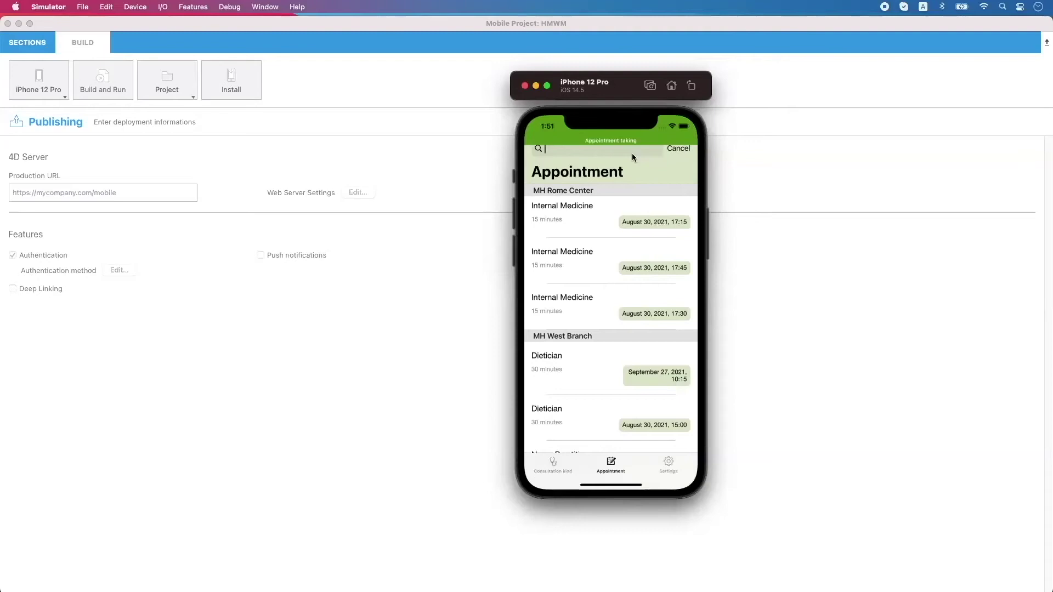
type("N")
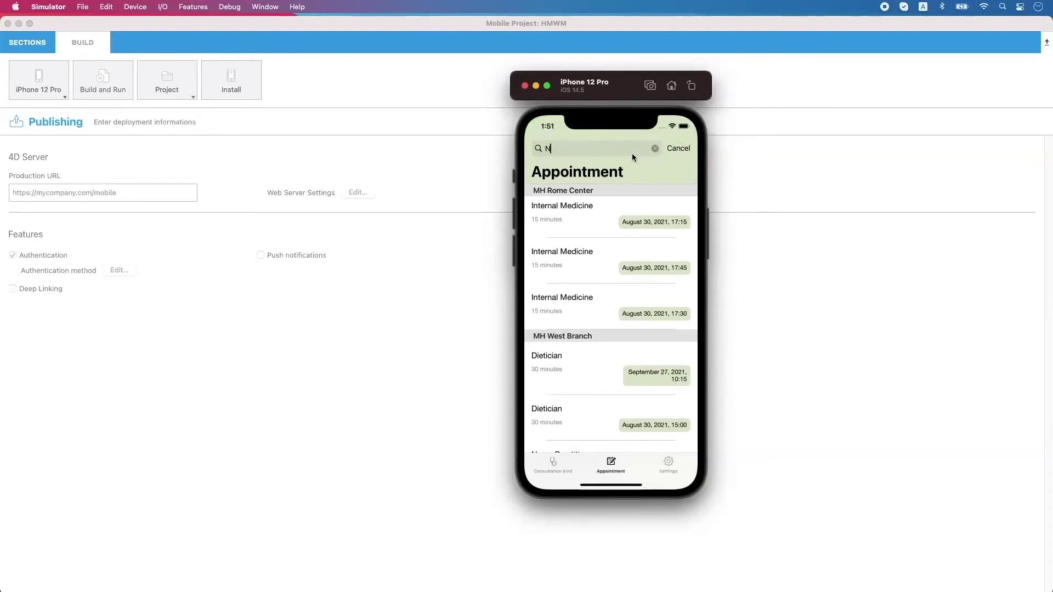
type("u")
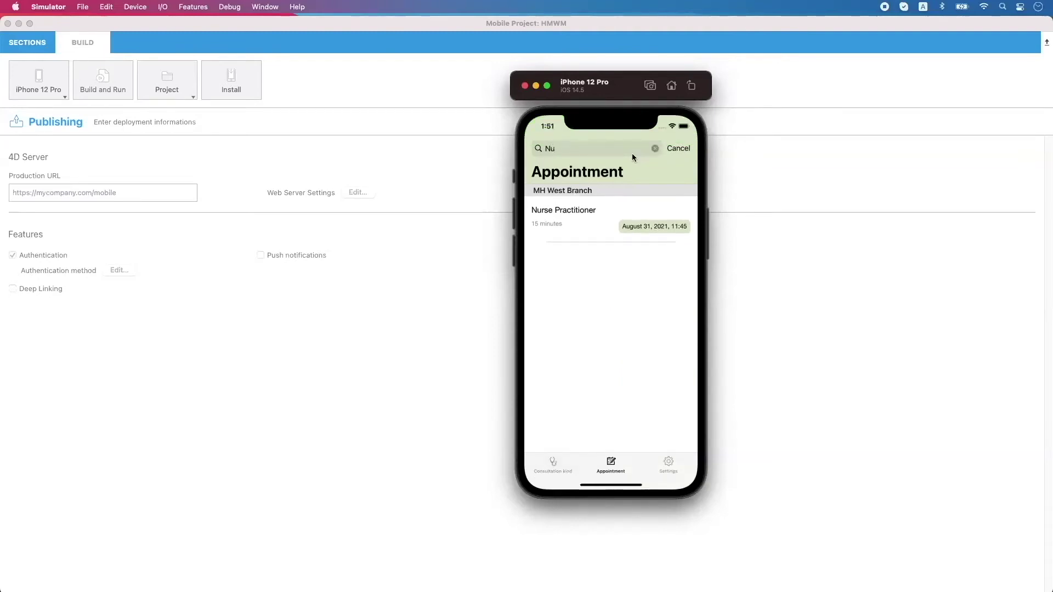
left_click(585, 219)
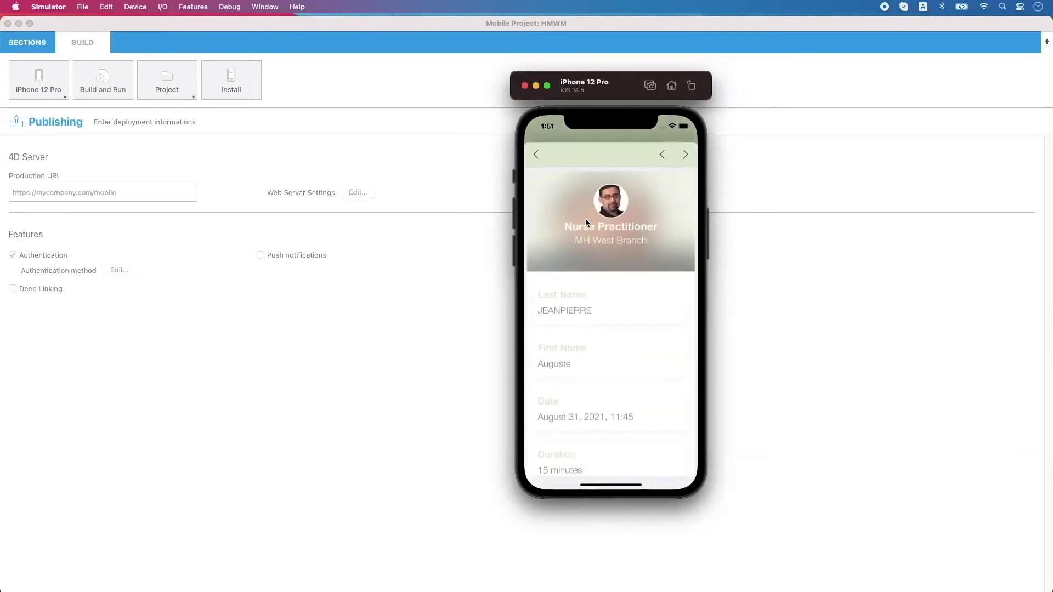